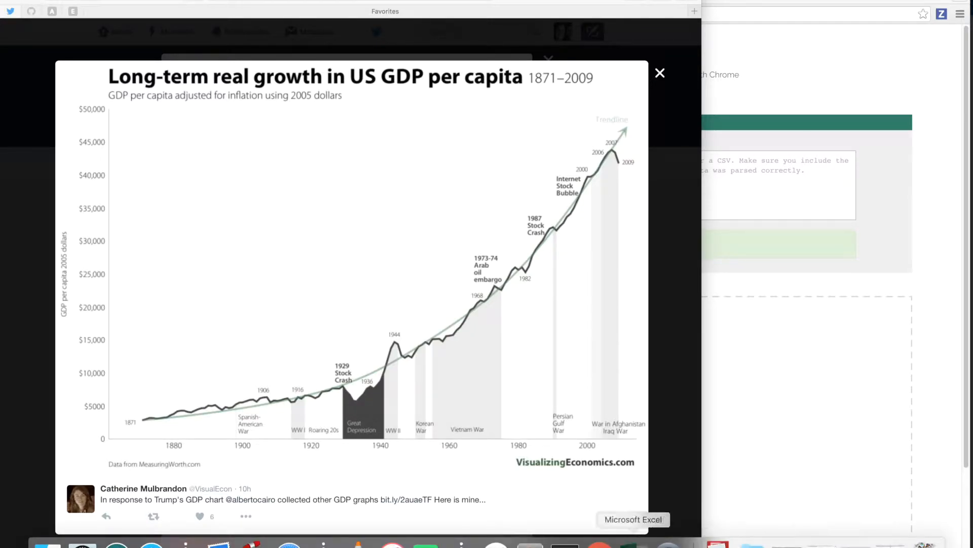
Switch to Microsoft Excel and examine the Year, gdp_2009 and trend columns of blah.csv
left_click(633, 543)
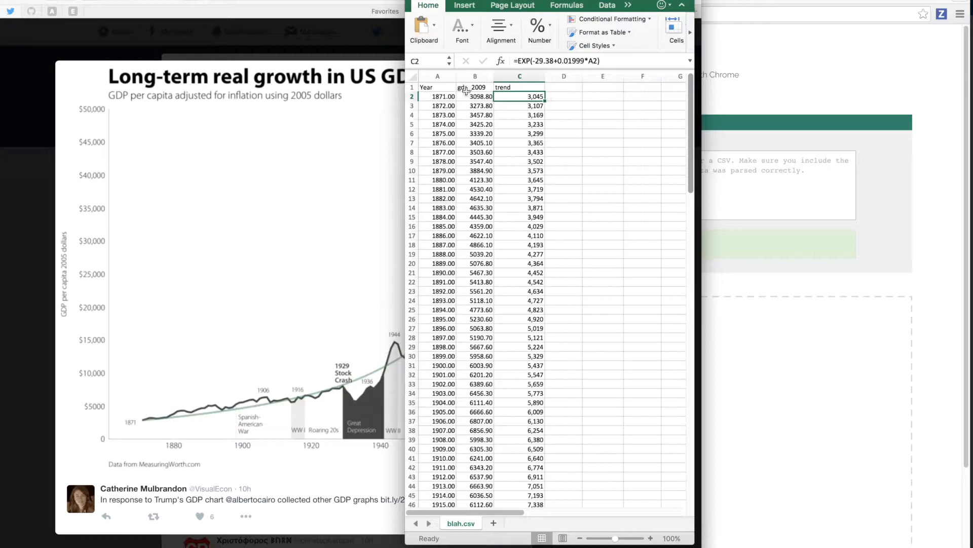
left_click(438, 76)
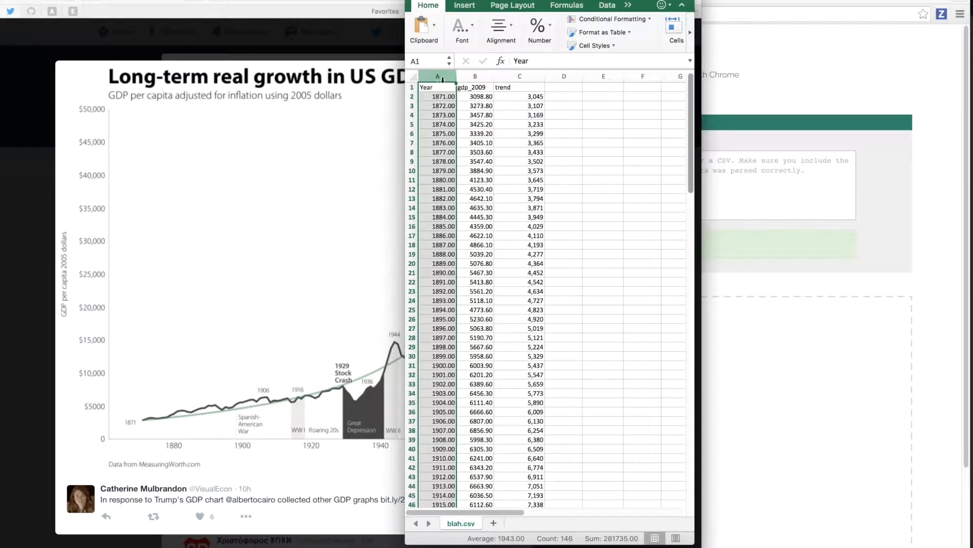
left_click(476, 76)
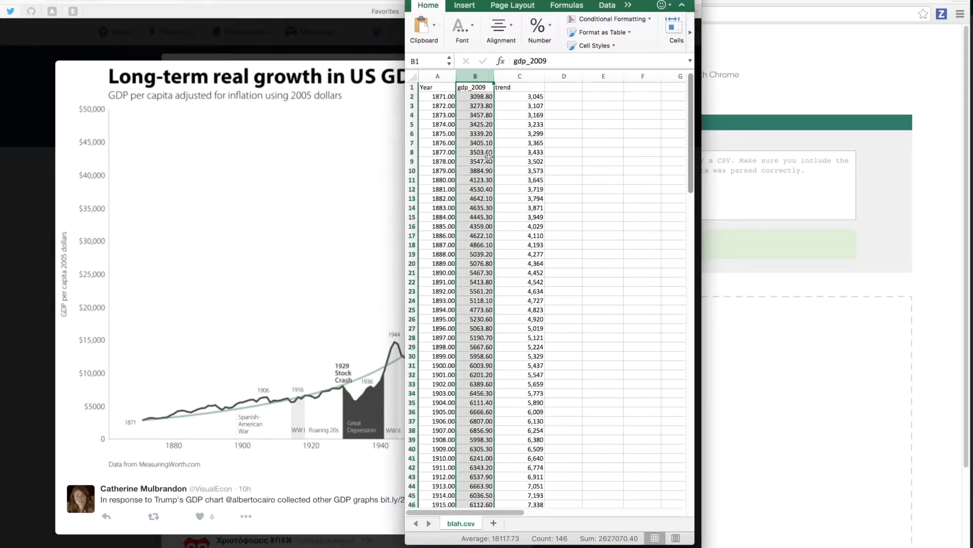
left_click(442, 98)
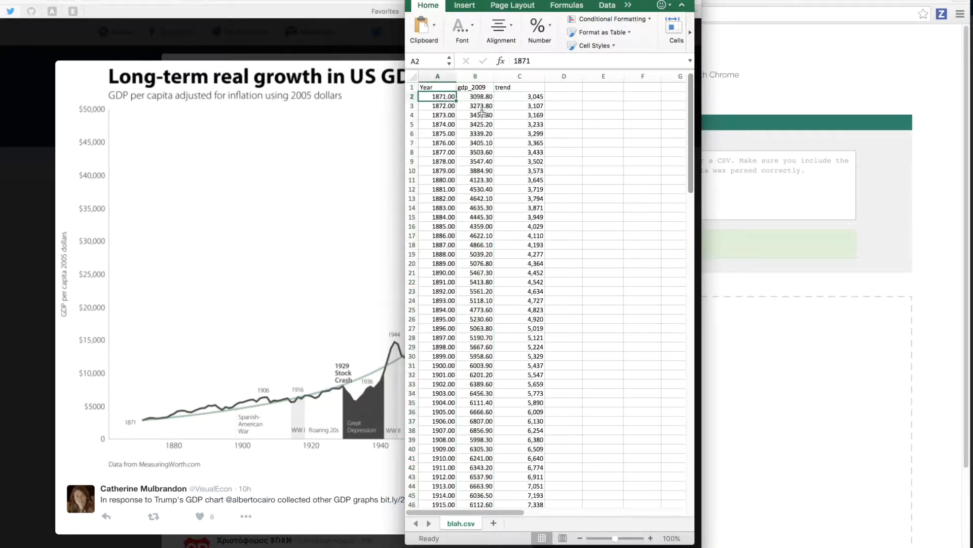
left_click(521, 98)
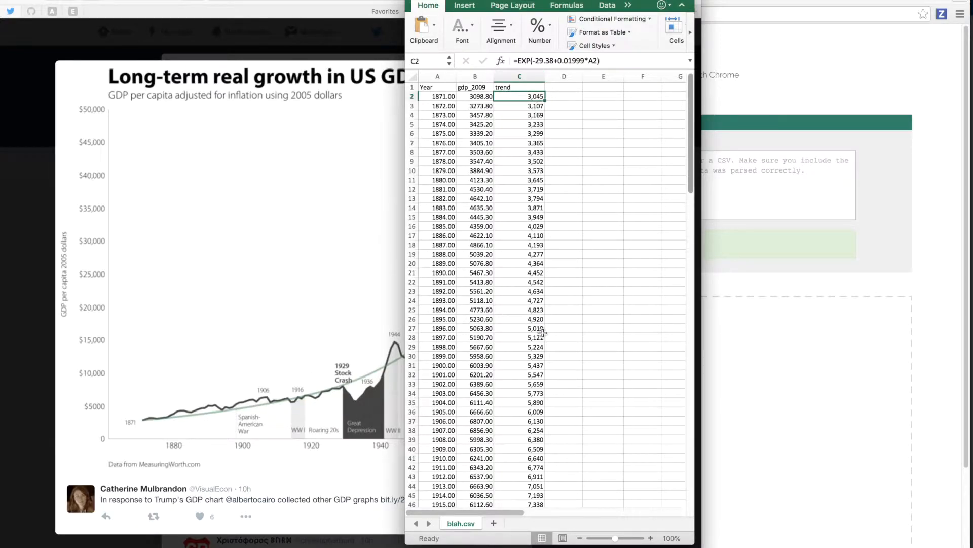
Examine the formula in the first trend cells and how the three data columns are laid out
key("Down")
key("Down")
key("Up")
key("Up")
key("Down")
key("Up")
key("Down")
key("Up")
key("Up")
key("Down")
key("Down")
key("Up")
key("Up")
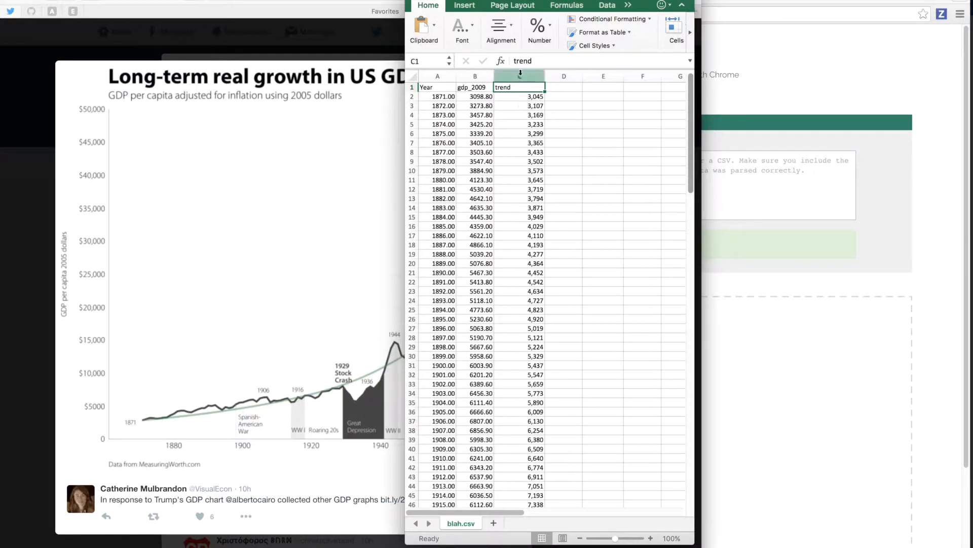
left_click(518, 98)
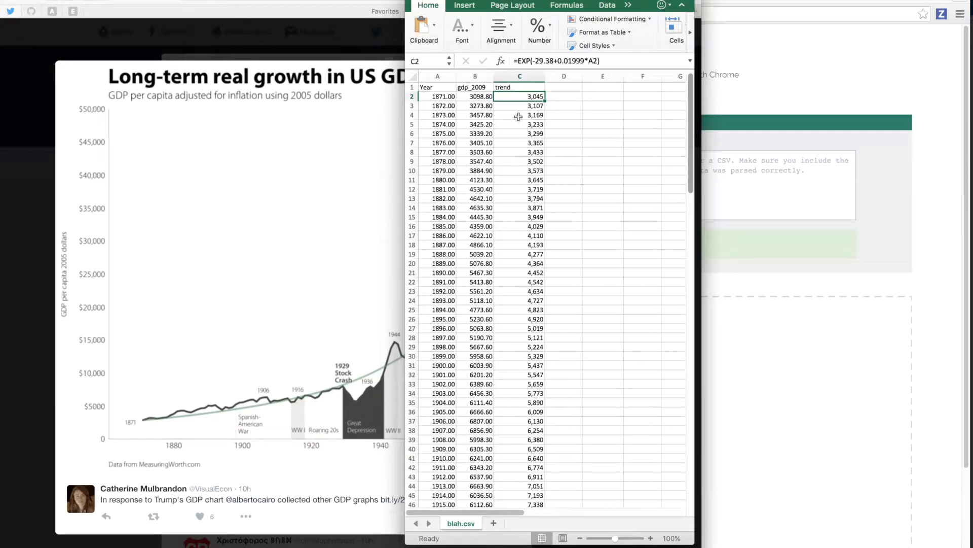
left_click_drag(432, 88, 502, 337)
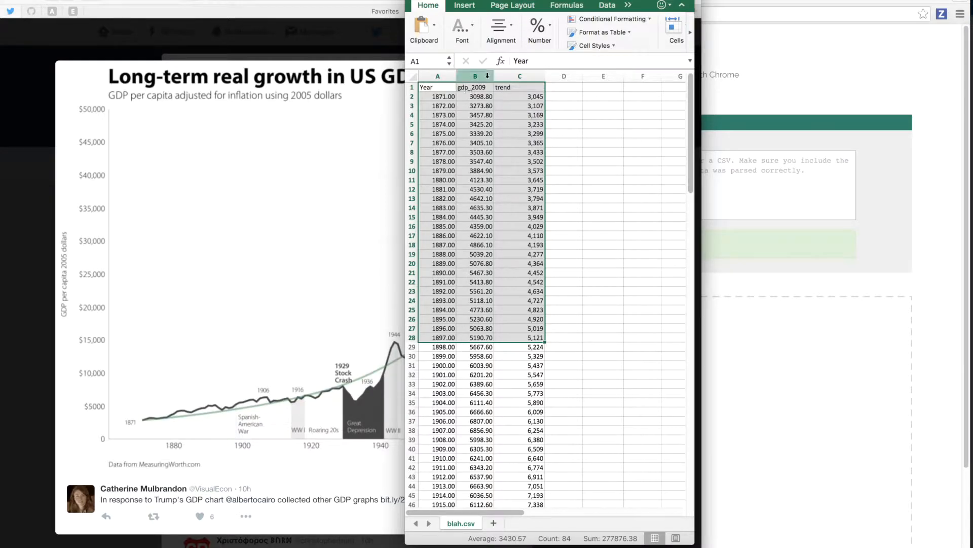
left_click(526, 253)
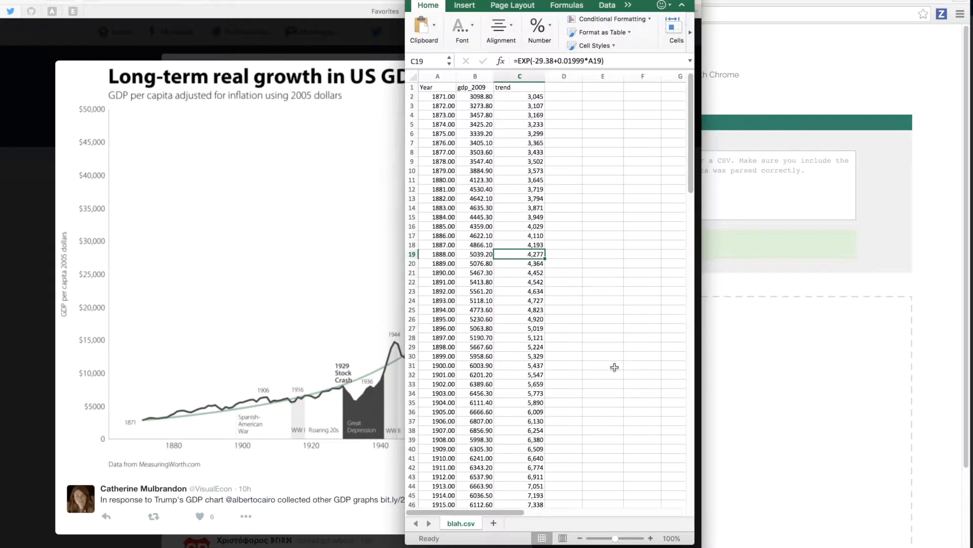
Try to copy trend cells C2:C146 and paste them directly below the gdp_2009 data at B147, and undo the paste
left_click(511, 97)
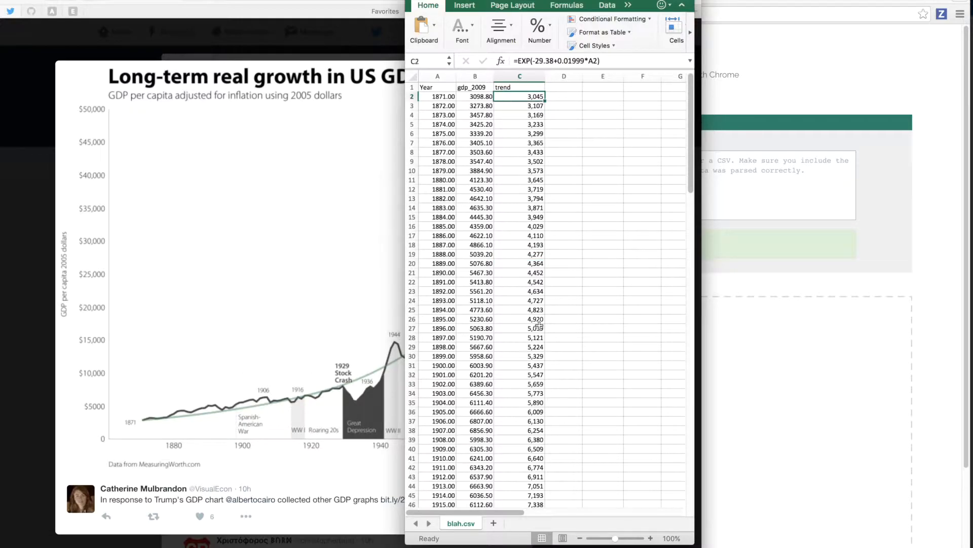
scroll(522, 364, "down", 10)
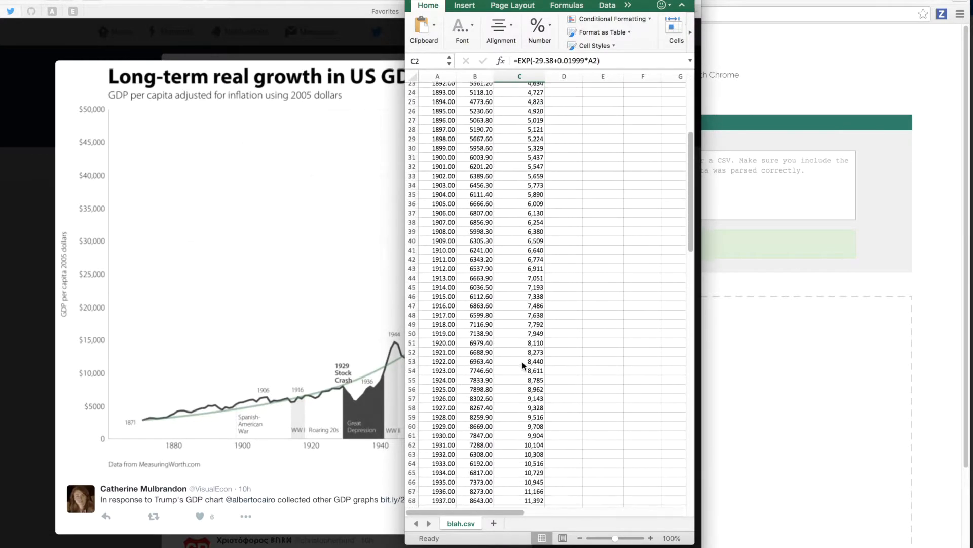
scroll(522, 361, "down", 10)
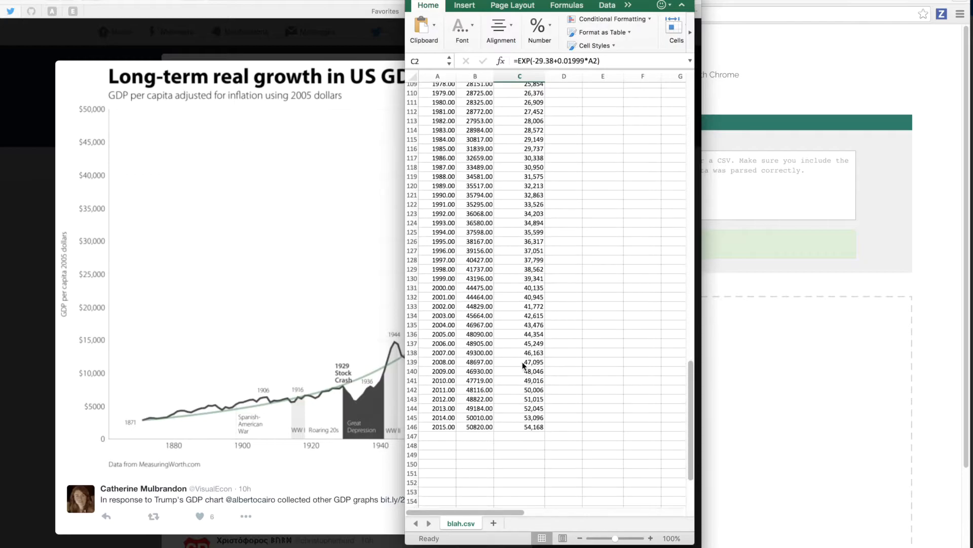
left_click(518, 427, "shift")
key("ctrl+c")
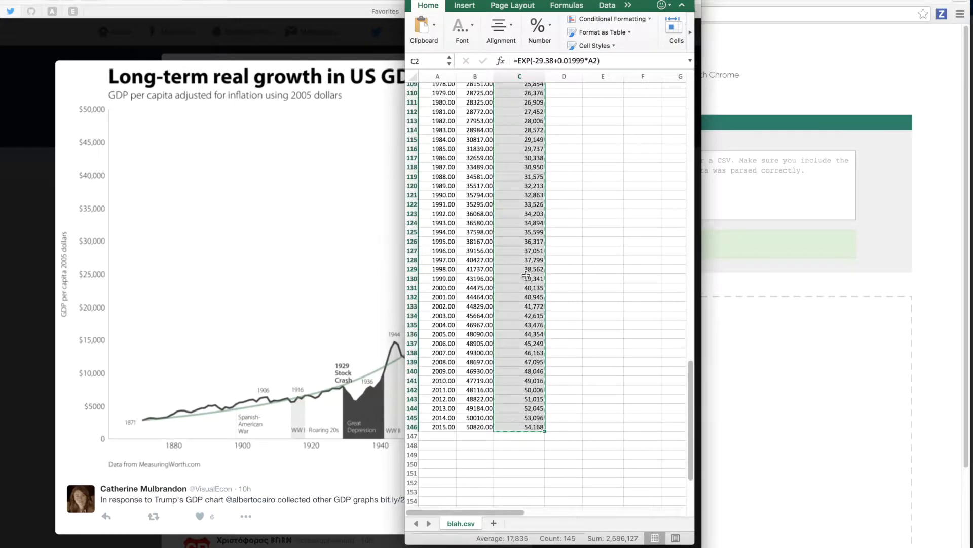
scroll(526, 278, "up", 15)
scroll(526, 277, "down", 11)
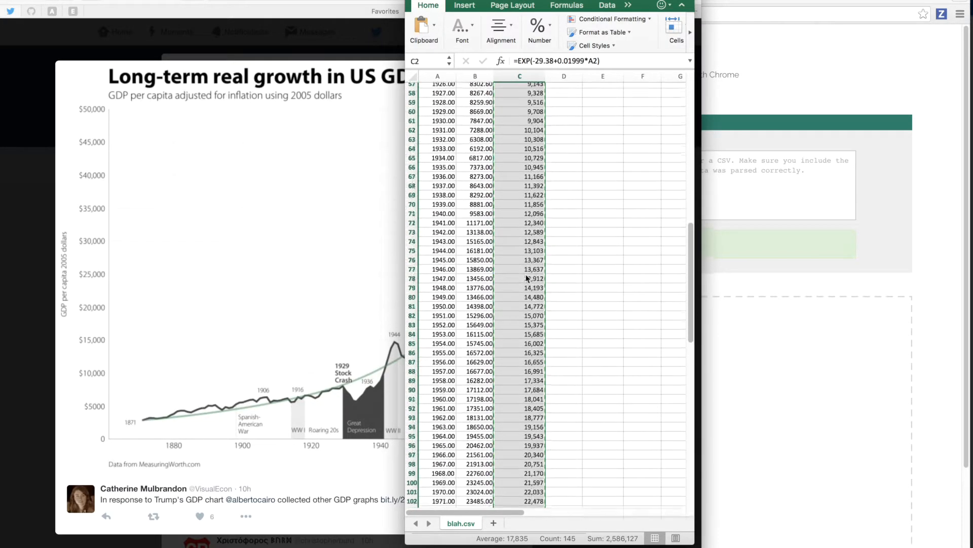
scroll(526, 278, "down", 7)
left_click(474, 307)
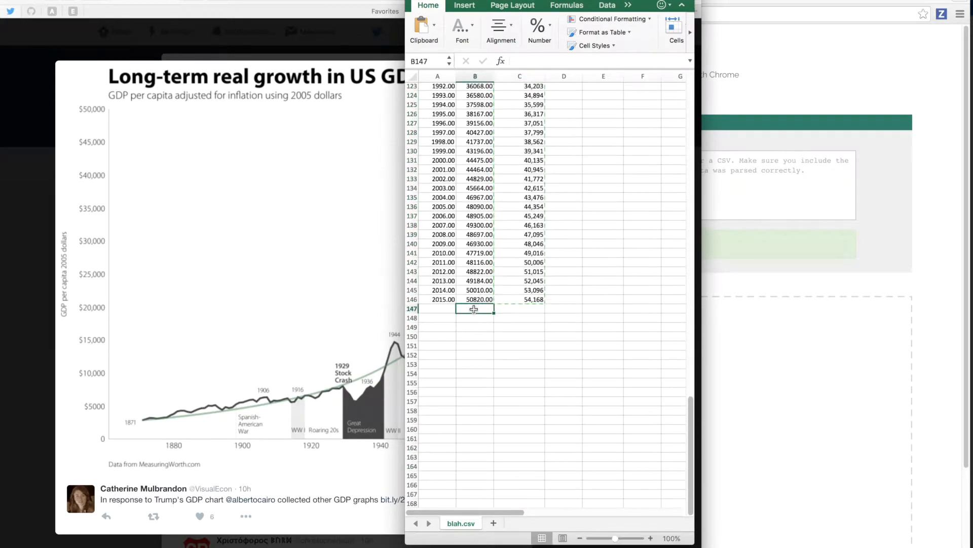
key("super+v")
key("super+z")
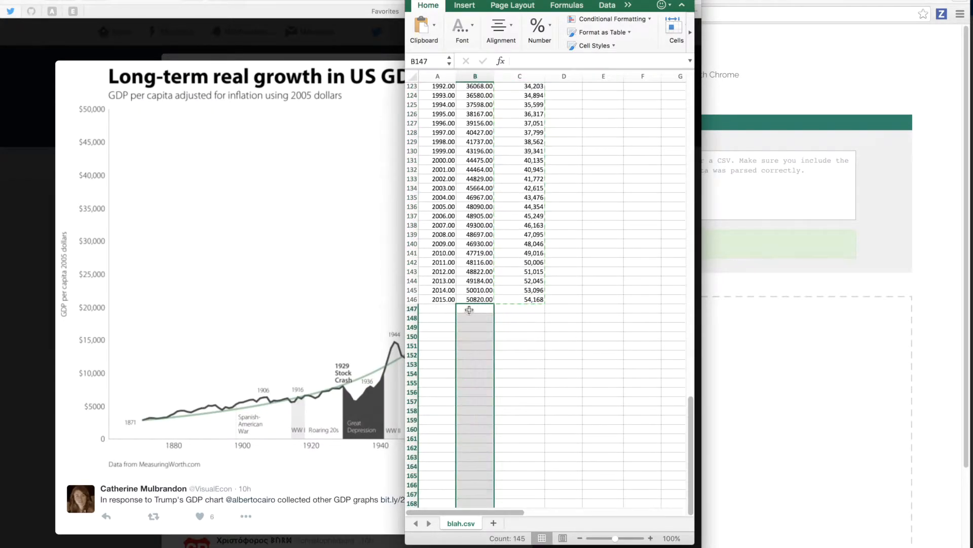
right_click(469, 309)
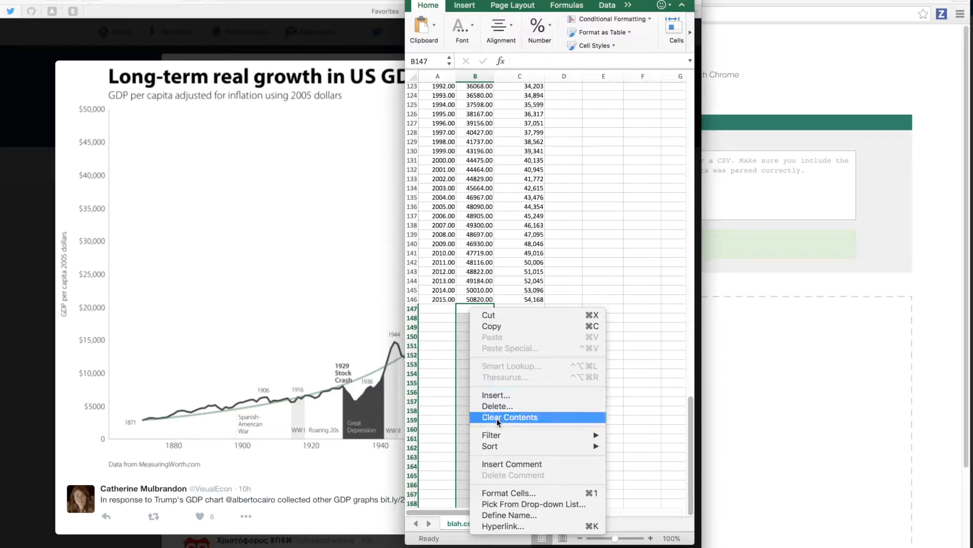
key("Escape")
scroll(530, 229, "up", 20)
left_click(522, 98)
scroll(526, 200, "down", 20)
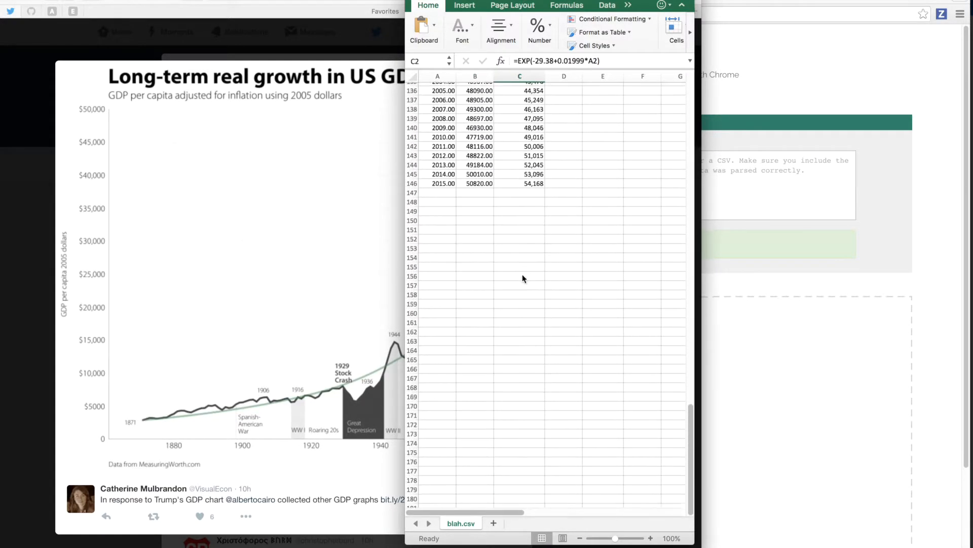
left_click(519, 138, "shift")
left_click(478, 147)
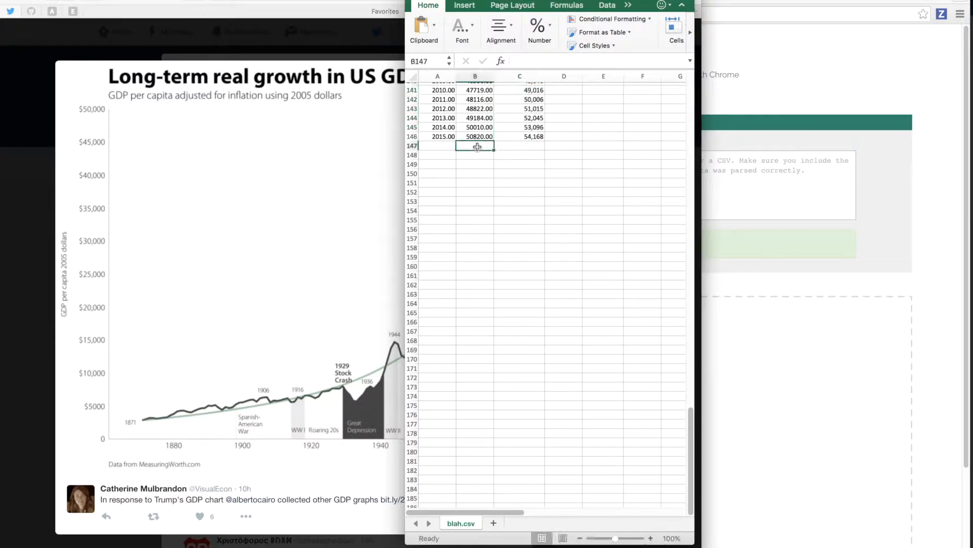
Copy the trend cells C2:C146 and paste them as values only below the gdp_2009 data, starting at B147
scroll(516, 130, "up", 20)
left_click(522, 98)
scroll(522, 259, "down", 20)
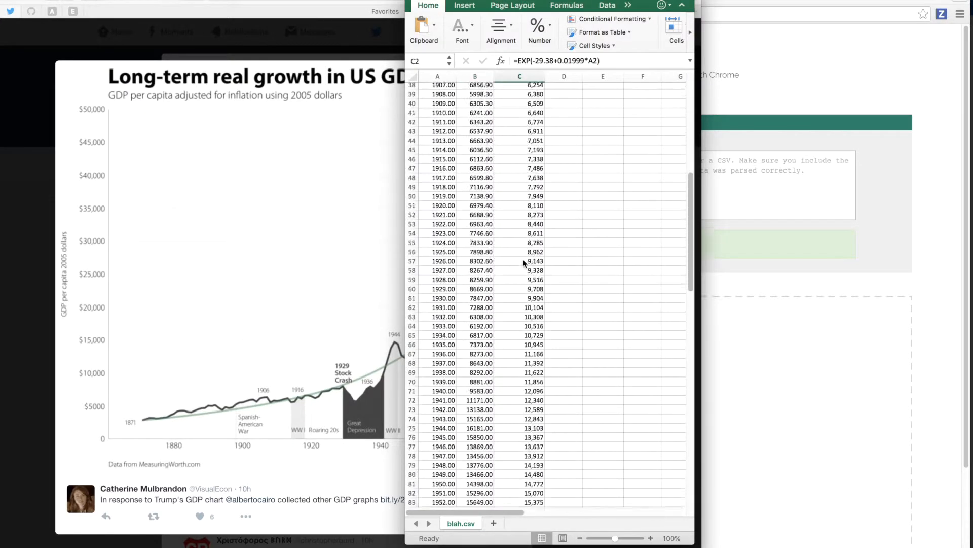
scroll(522, 259, "down", 6)
left_click(519, 348, "shift")
key("ctrl+c")
left_click(463, 357)
right_click(462, 357)
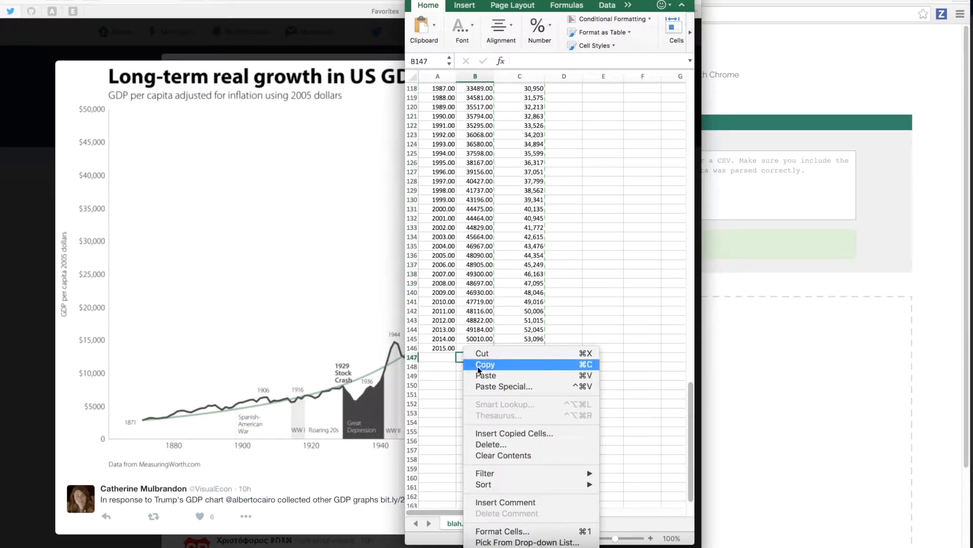
left_click(484, 385)
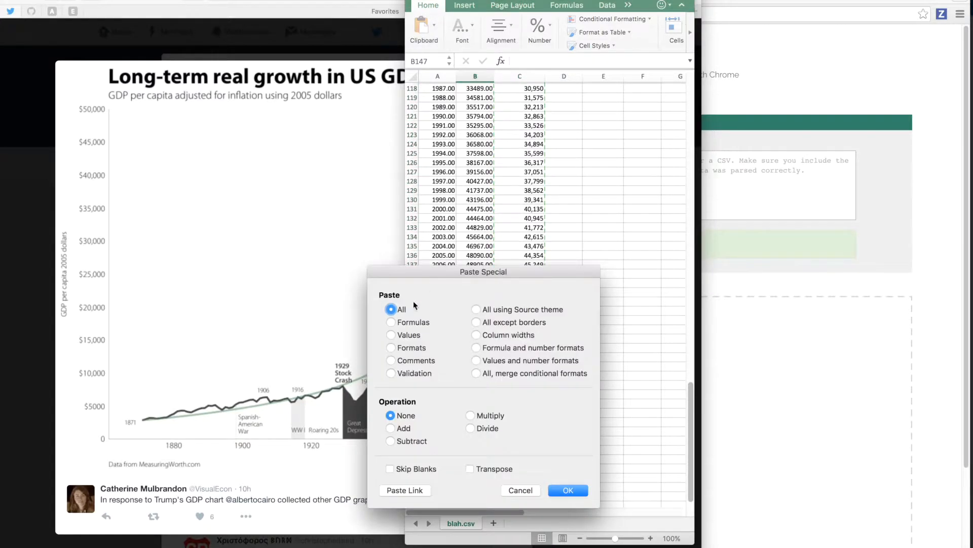
left_click(391, 335)
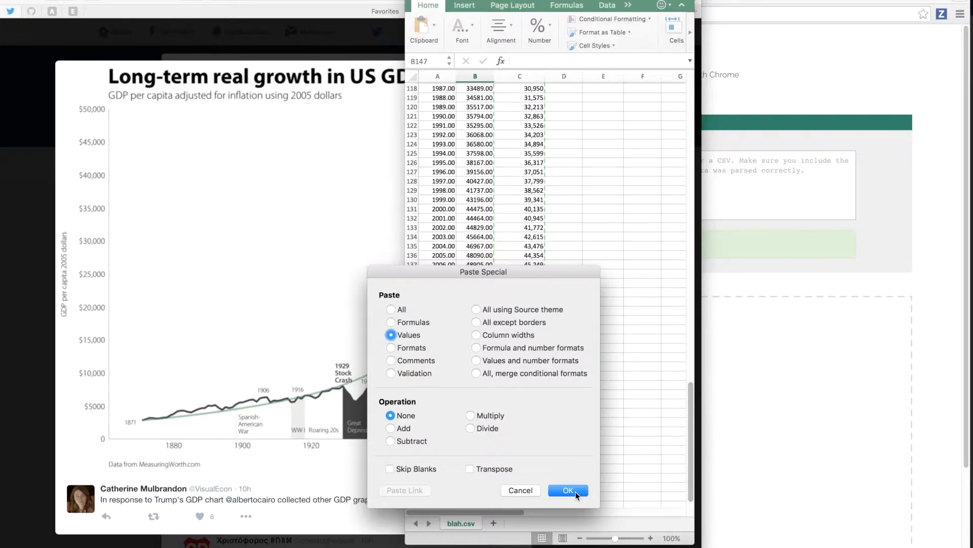
left_click(576, 492)
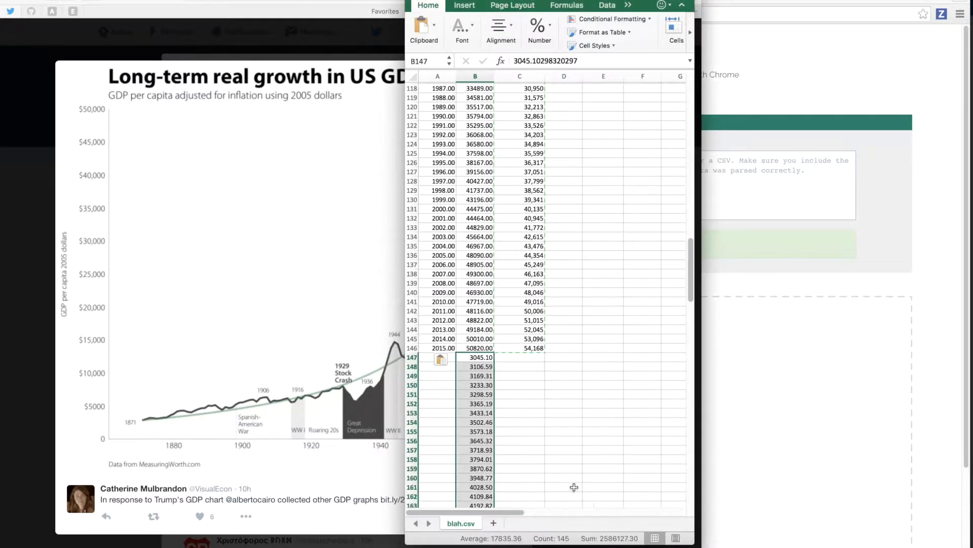
Copy the years in A2:A146 and paste them starting at A147, beside the pasted trend values
left_click(479, 329)
scroll(448, 242, "up", 20)
left_click(440, 96)
scroll(446, 297, "down", 20)
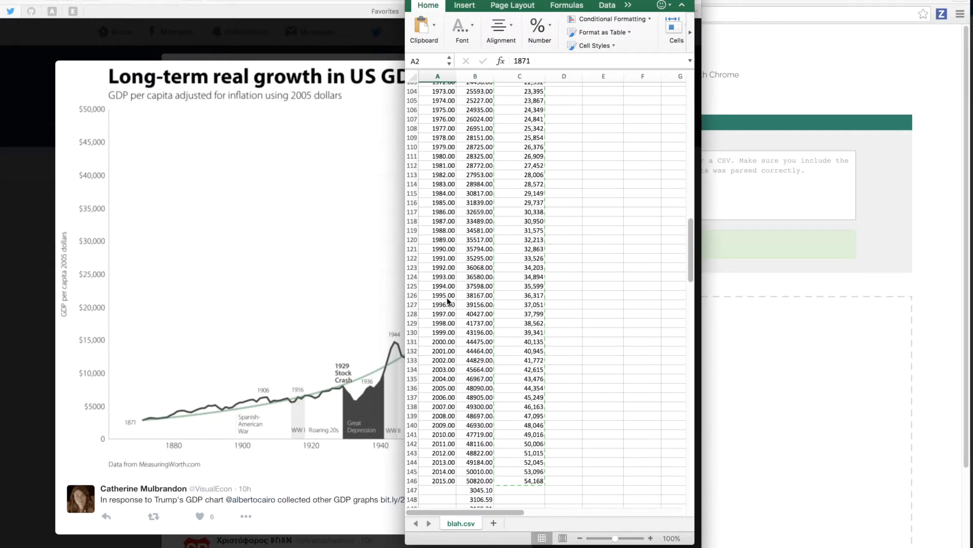
left_click(436, 210, "shift")
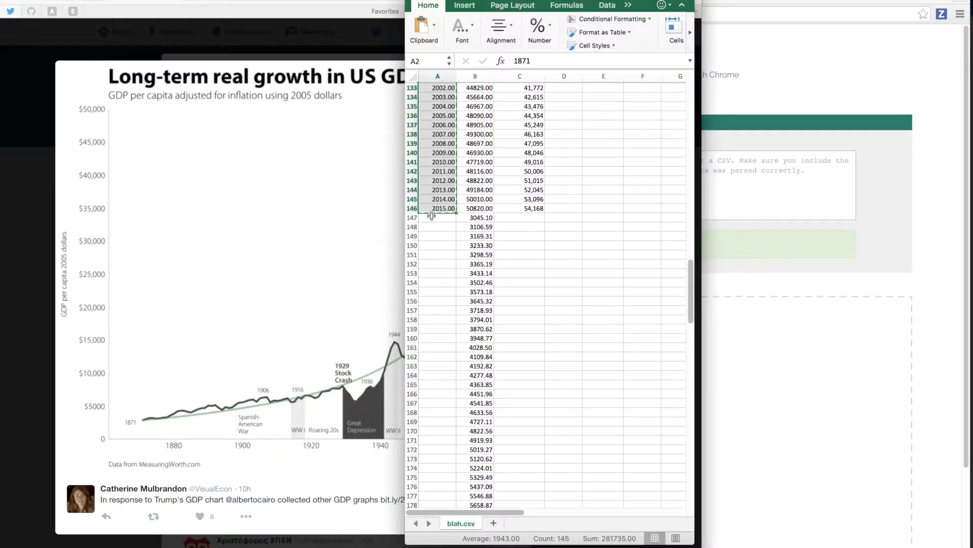
left_click(431, 217)
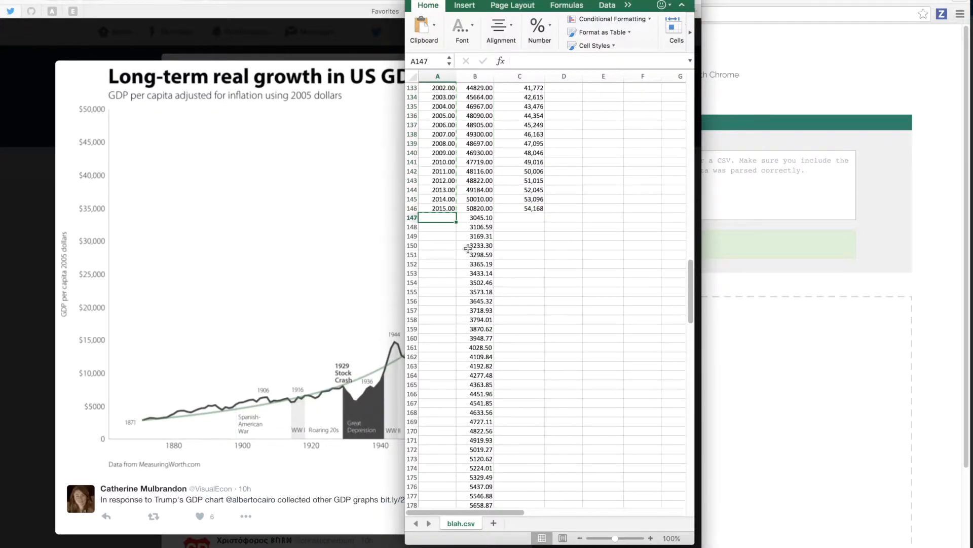
key("super+v")
left_click(449, 245)
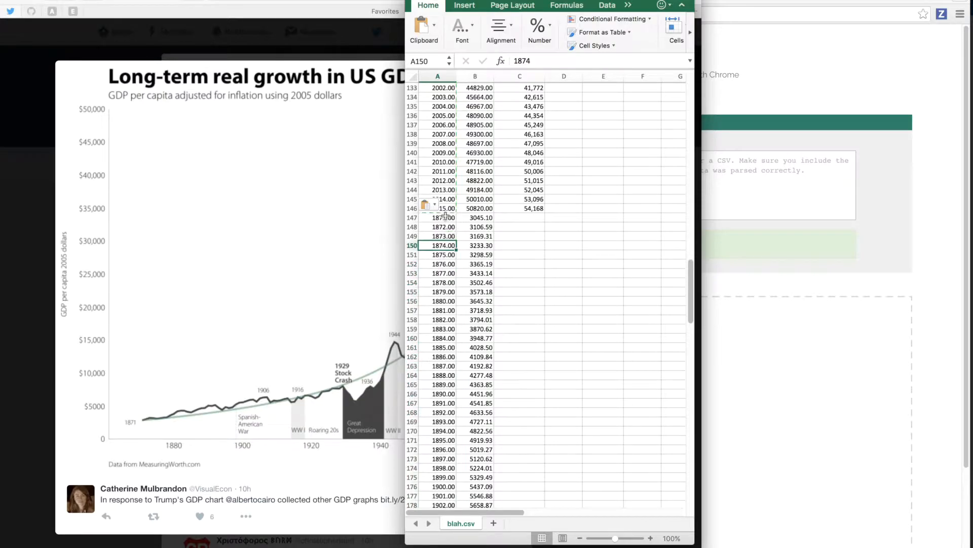
left_click_drag(449, 219, 465, 222)
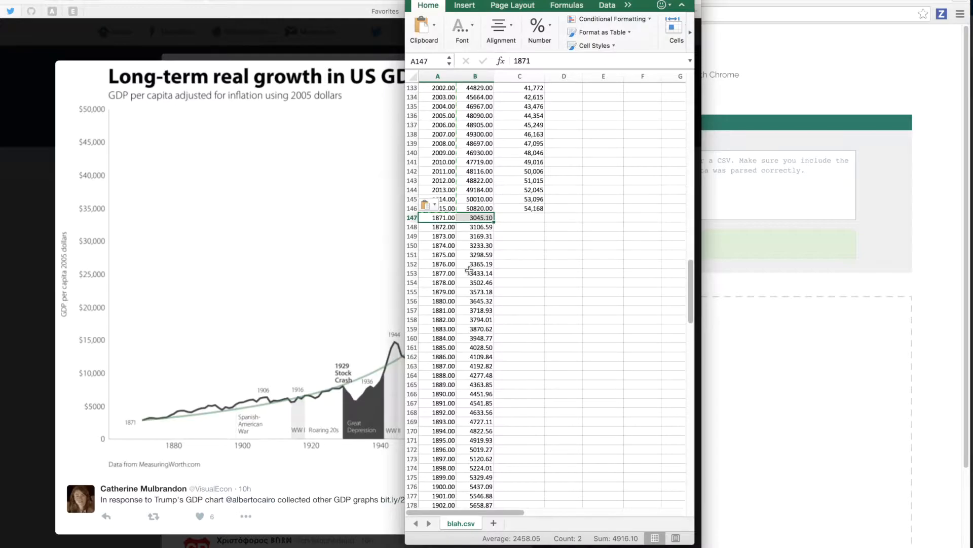
Rename the trend header in C1 as "type" and enter "GDP Per Capita" in C2
scroll(470, 274, "down", 20)
scroll(470, 274, "down", 15)
scroll(470, 274, "up", 20)
left_click(483, 181)
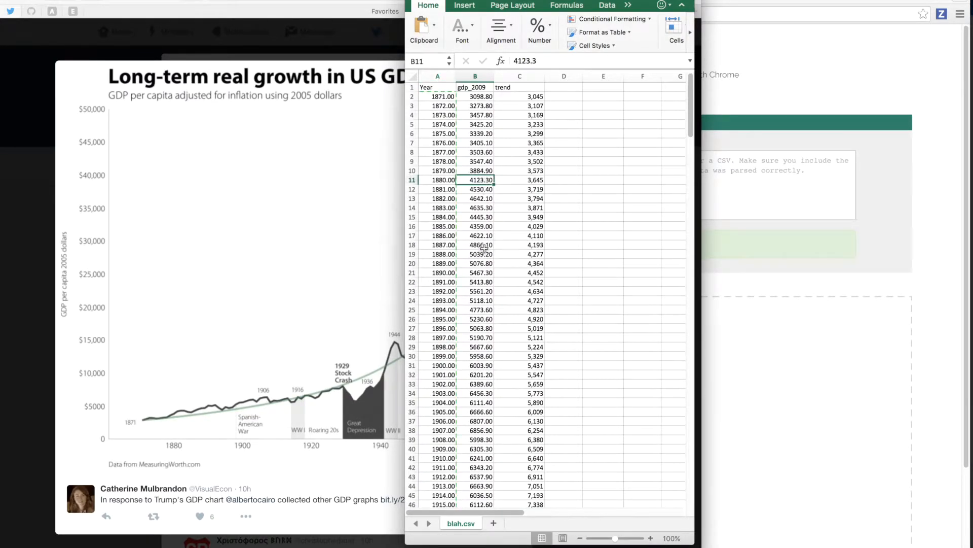
left_click(523, 87)
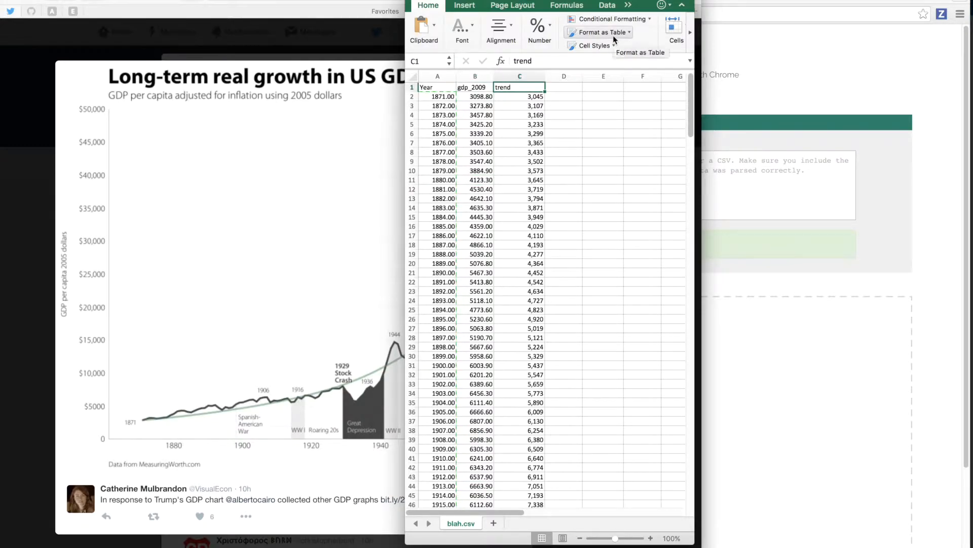
type("type")
key("Return")
type("GDP")
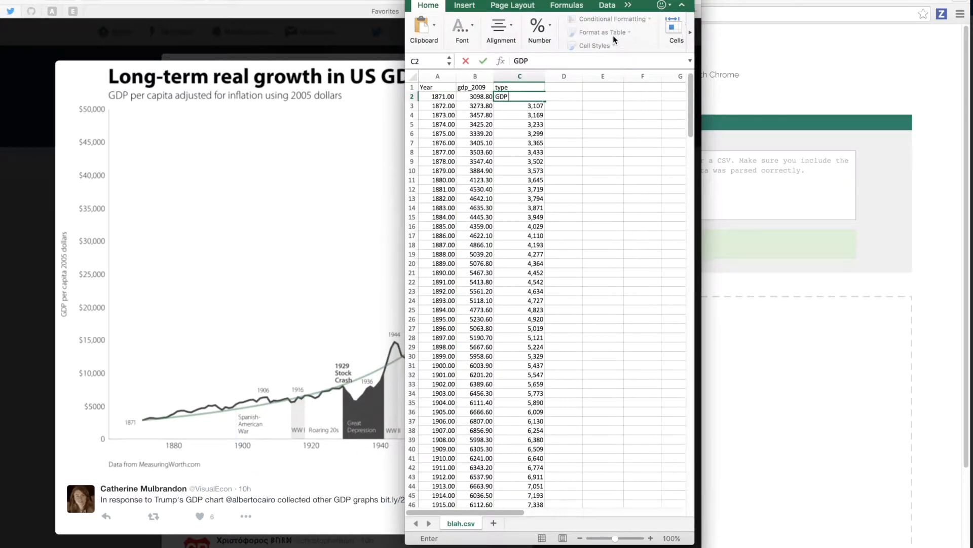
type(" Per Capita")
key("ctrl+Return")
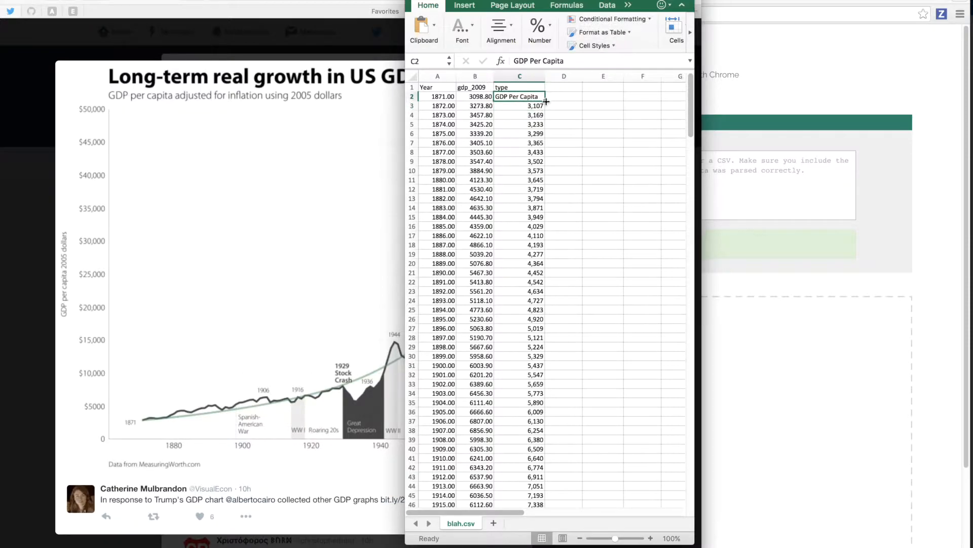
Fill "GDP Per Capita" down the type column from C2 through C146
double_click(546, 101)
scroll(528, 221, "down", 10)
left_click(528, 219)
scroll(517, 293, "down", 10)
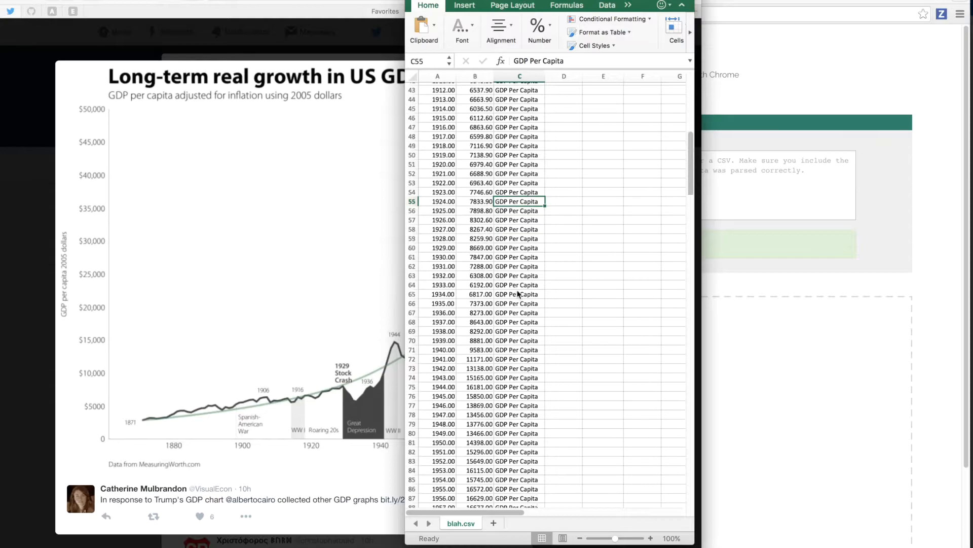
scroll(518, 293, "down", 15)
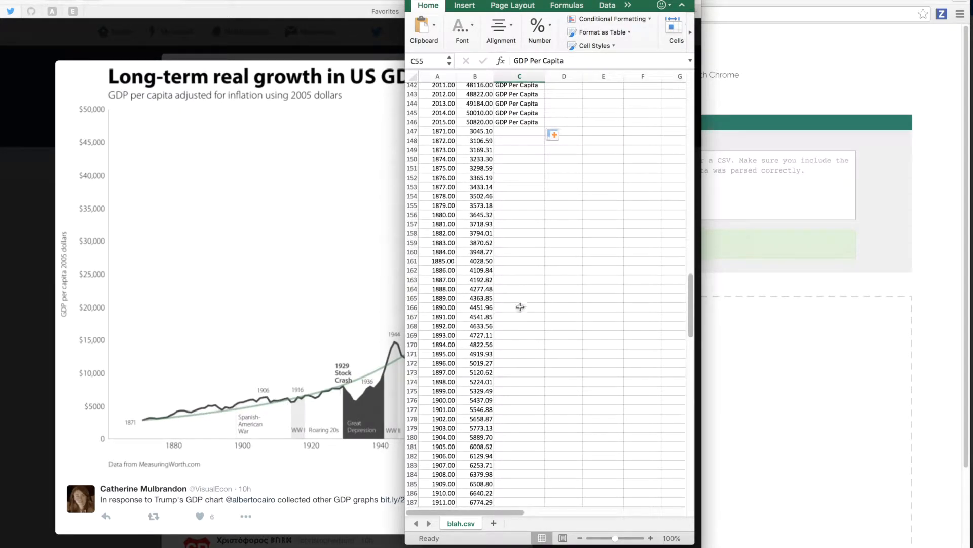
Enter "Trendline" in C147 and fill it down the type column through C291
left_click(511, 131)
scroll(551, 232, "up", 4)
type("Trendline")
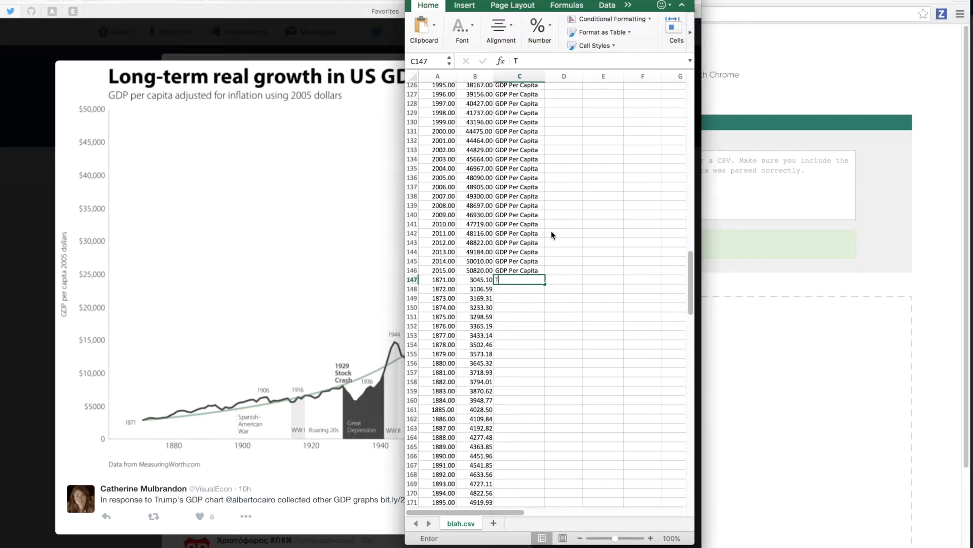
key("Return")
key("Up")
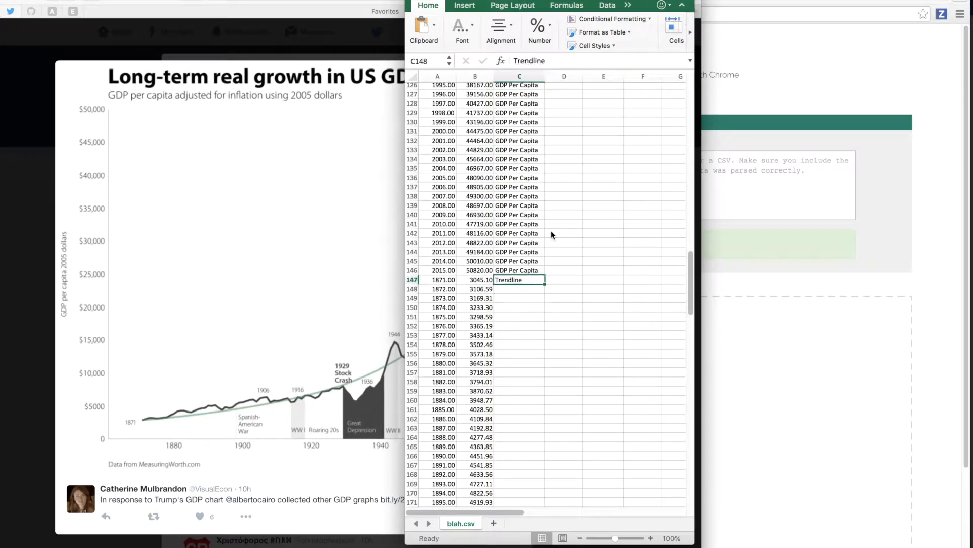
double_click(545, 284)
scroll(526, 337, "down", 5)
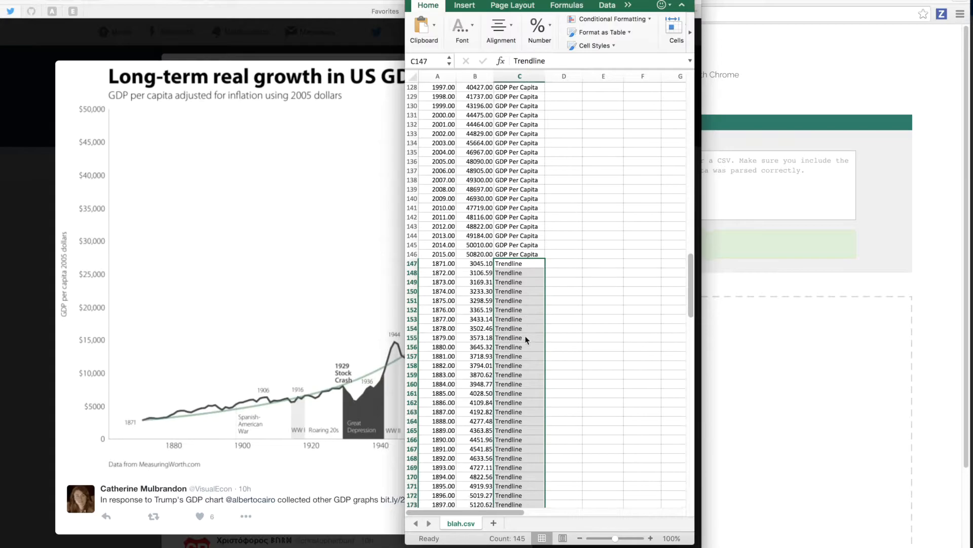
left_click(527, 339)
scroll(527, 339, "down", 20)
scroll(526, 339, "up", 3)
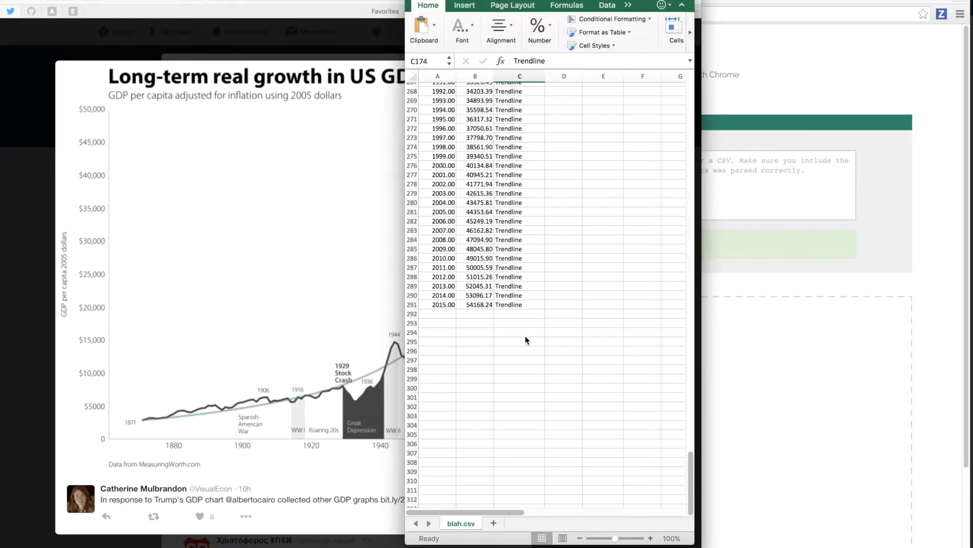
Copy the table A1:C291 and switch to Playfair in the browser to paste it into the data entry box
scroll(525, 340, "up", 20)
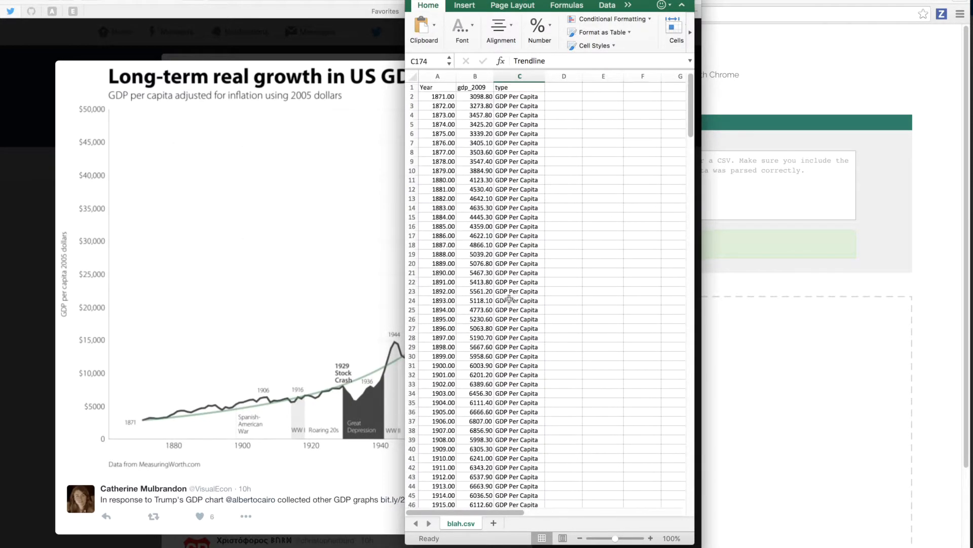
key("ctrl+Home")
scroll(500, 324, "down", 20)
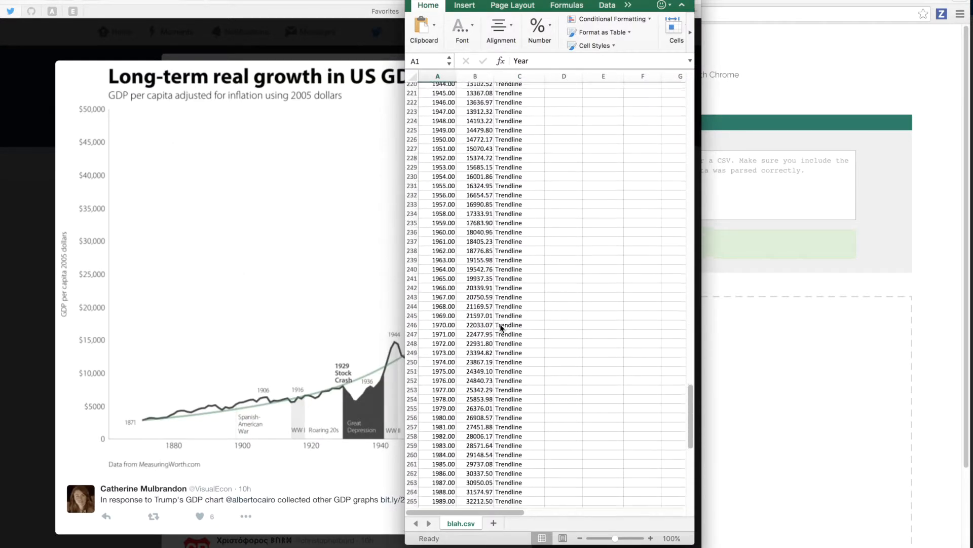
scroll(500, 325, "up", 8)
left_click(506, 324, "shift")
key("super+c")
left_click(748, 235)
left_click(654, 196)
key("super+v")
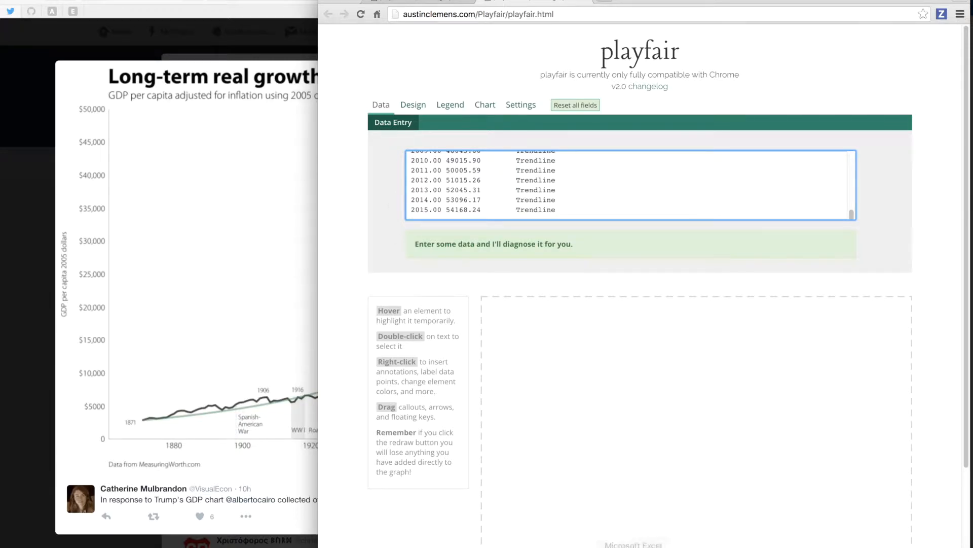
Switch back to Excel and format the Year column A as numbers with 0 decimal places
left_click(635, 541)
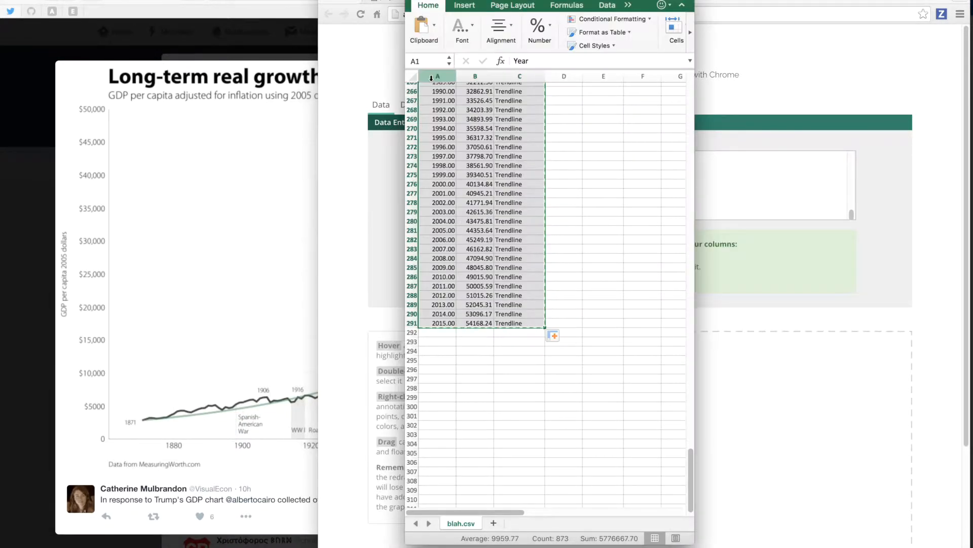
left_click(430, 77)
right_click(430, 78)
left_click(454, 176)
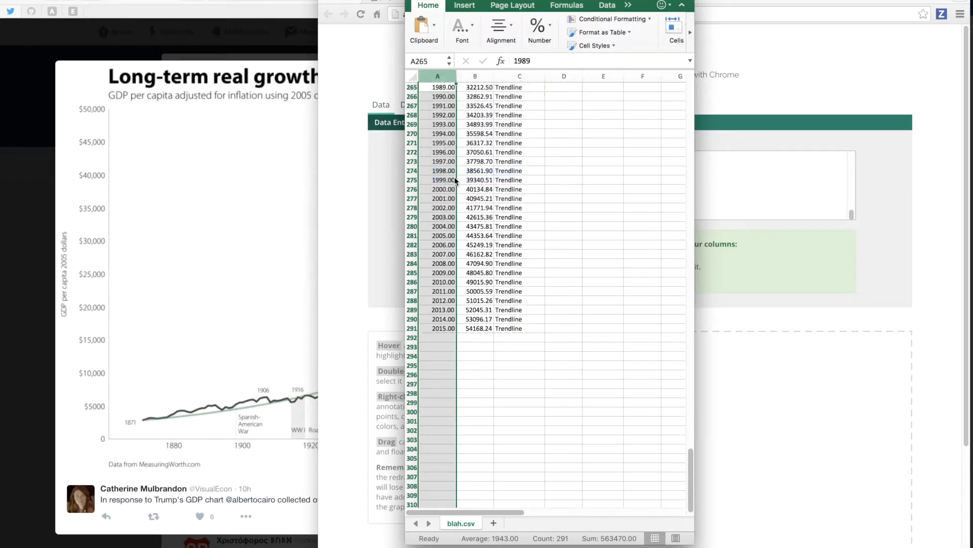
double_click(470, 108)
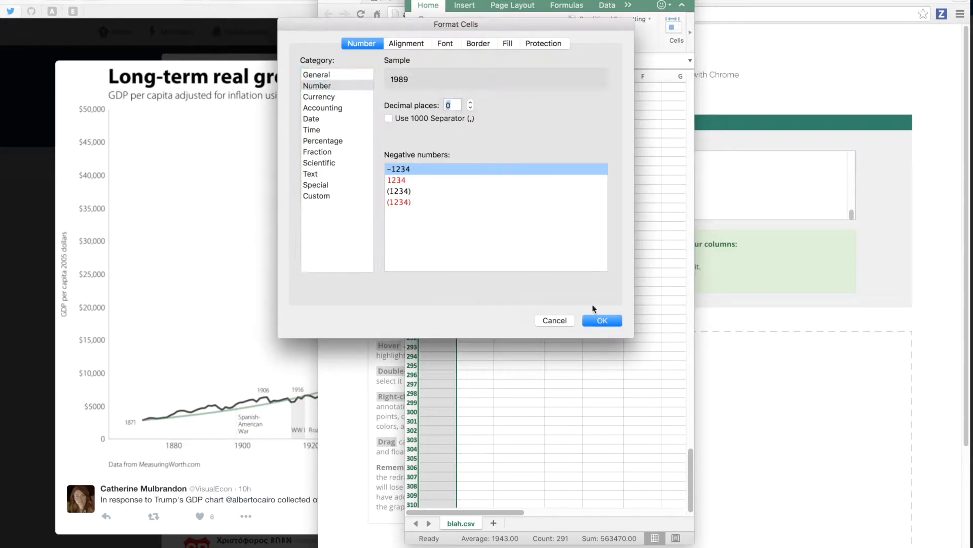
left_click(606, 319)
left_click(491, 141)
Copy the reformatted table A1:C291 and replace all the text in Playfair's data entry box with it
scroll(489, 140, "up", 20)
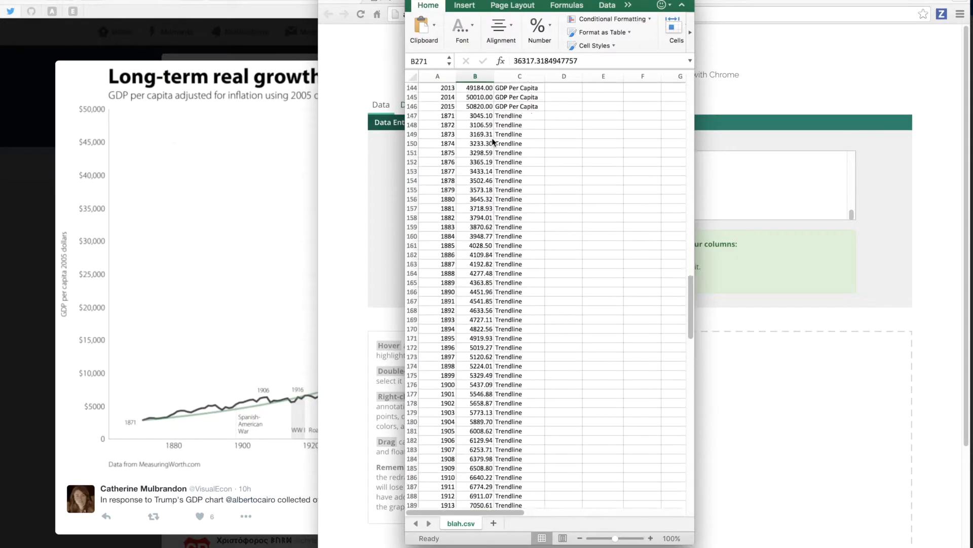
scroll(455, 92, "up", 15)
left_click(451, 91)
scroll(486, 278, "down", 20)
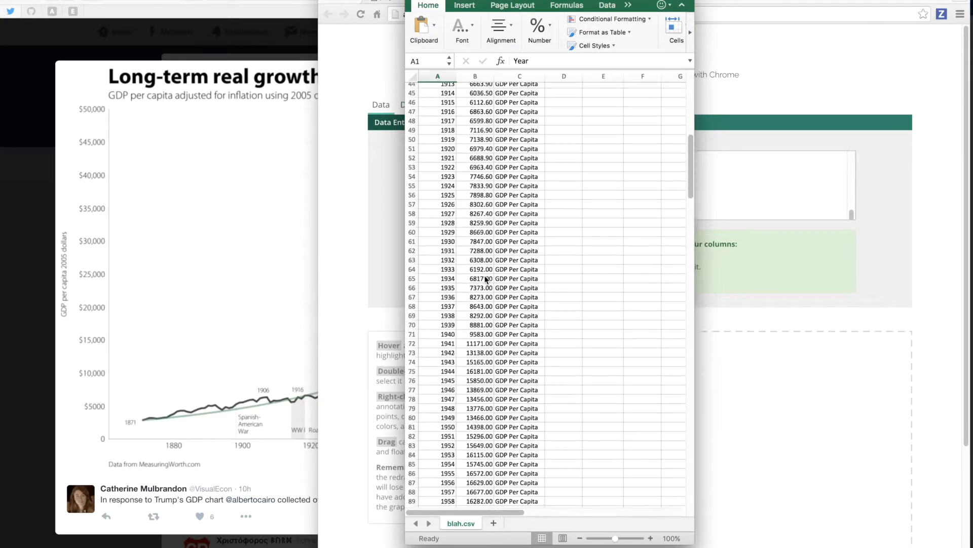
scroll(486, 279, "down", 20)
left_click(528, 417, "shift")
key("cmd+c")
left_click(759, 215)
key("cmd+a")
key("cmd+v")
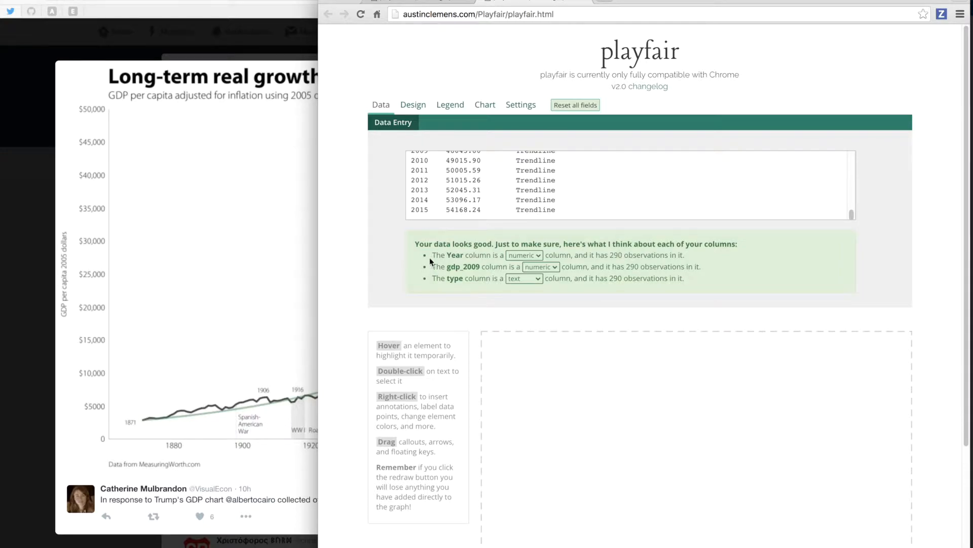
Examine the pasted rows and the detected type of the Year column in the data entry section
left_click_drag(439, 255, 511, 258)
left_click(609, 253)
scroll(556, 194, "up", 20)
scroll(537, 190, "down", 12)
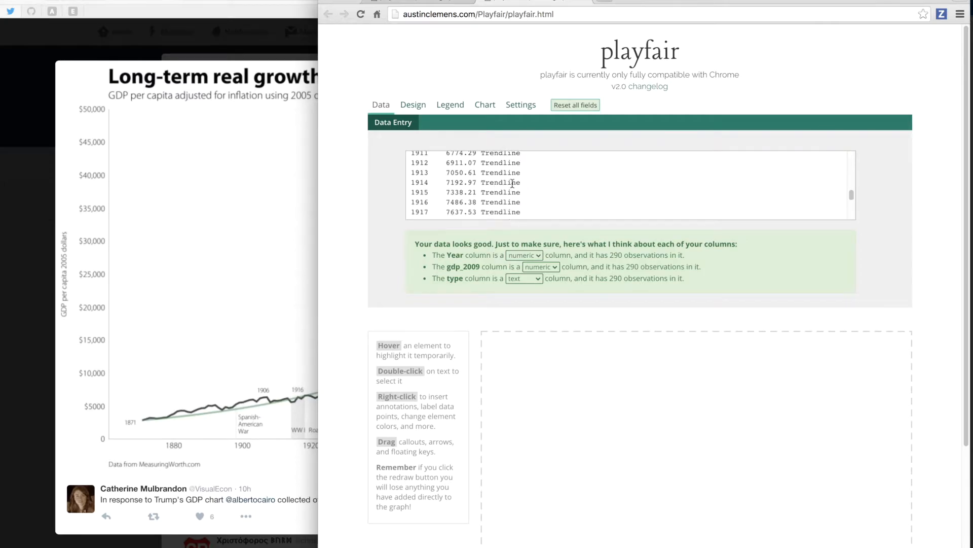
scroll(473, 181, "up", 2)
scroll(474, 181, "up", 8)
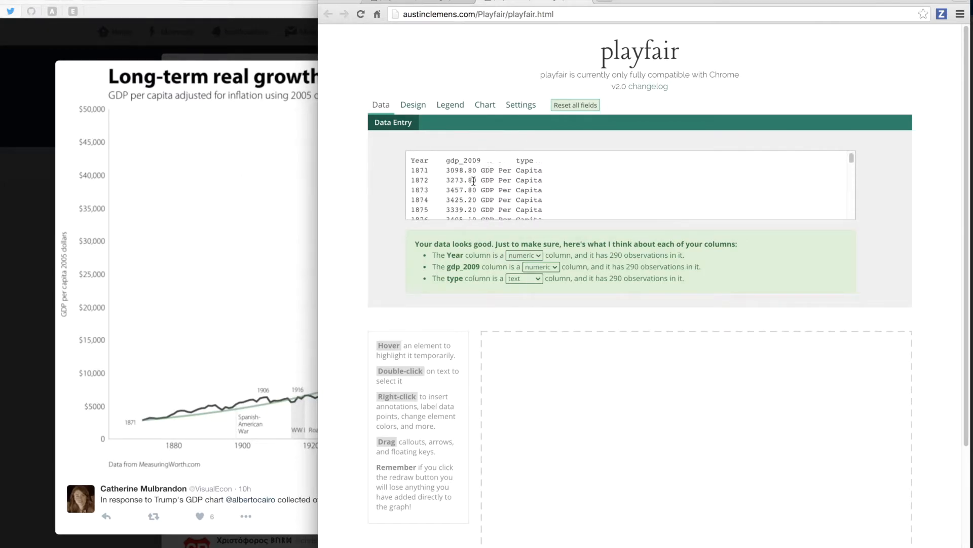
left_click(419, 159)
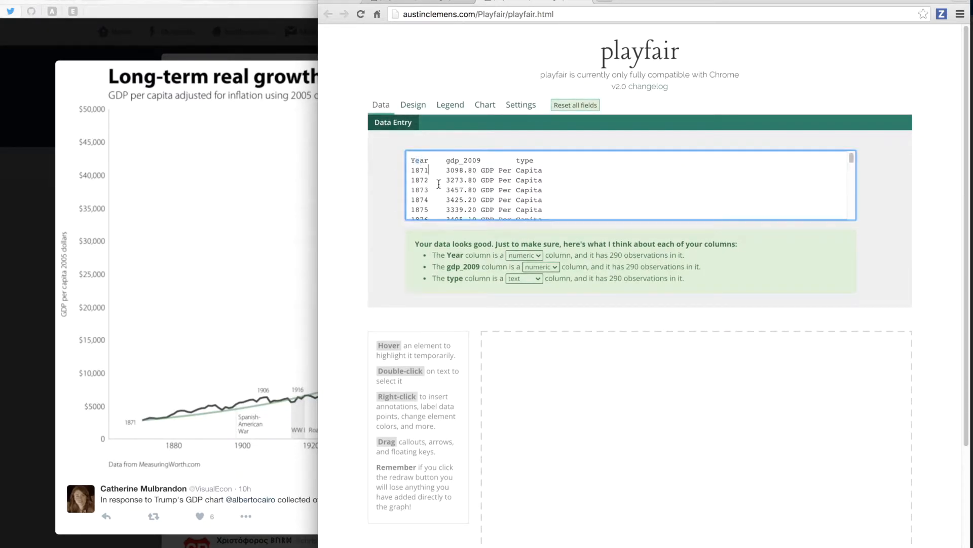
Set the Year column's data type to date
left_click(531, 256)
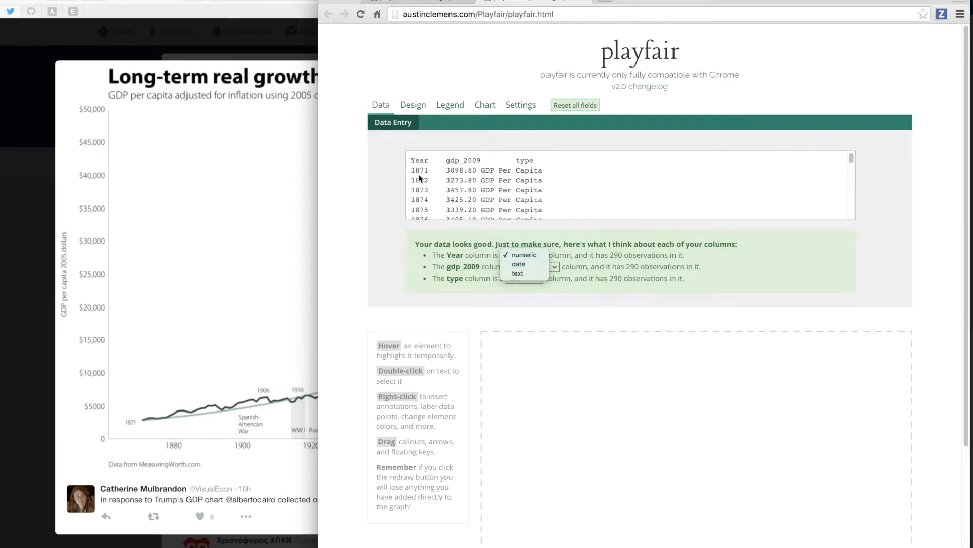
left_click(517, 262)
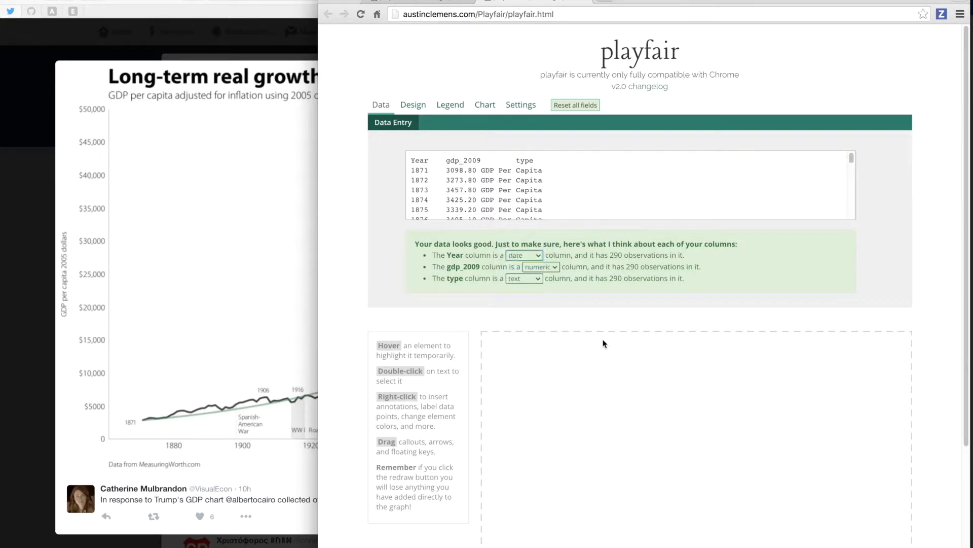
left_click(518, 257)
left_click(411, 105)
left_click(446, 123)
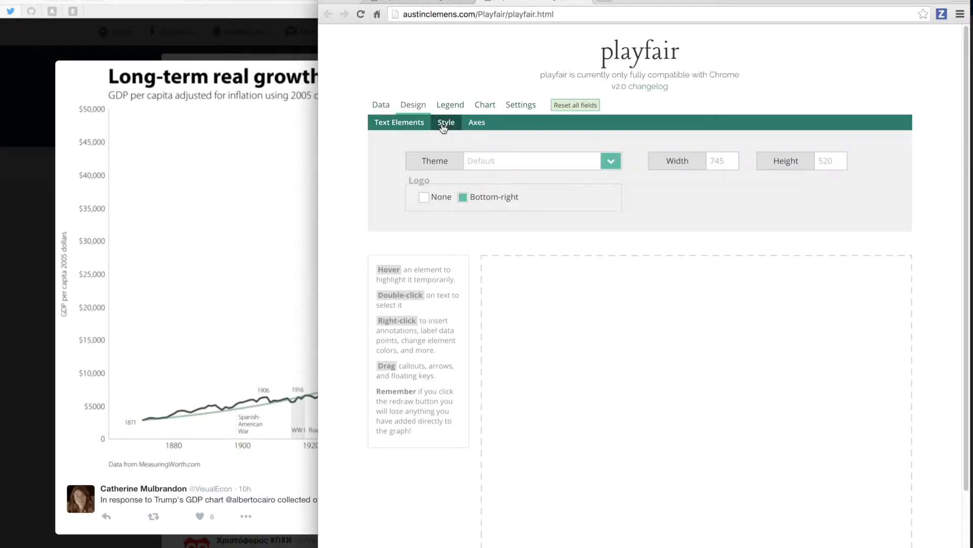
Set up a line chart with Year as the X variable and gdp_2009 as the Y variable
left_click(477, 107)
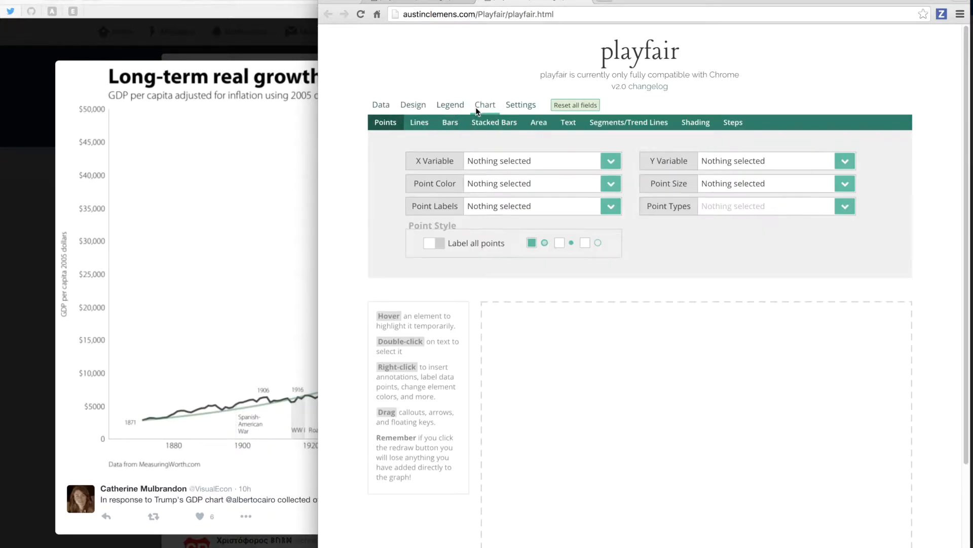
left_click(424, 129)
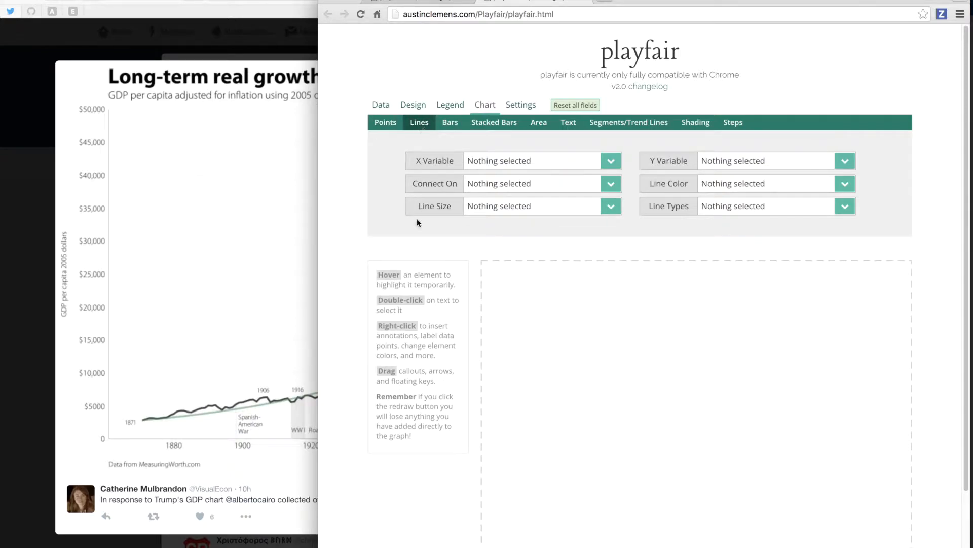
left_click(565, 165)
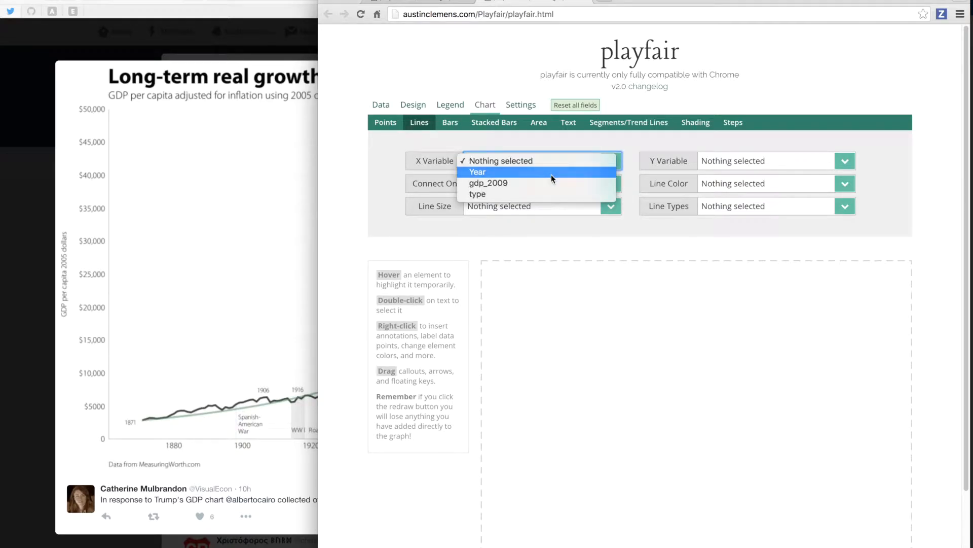
left_click(552, 175)
left_click(725, 161)
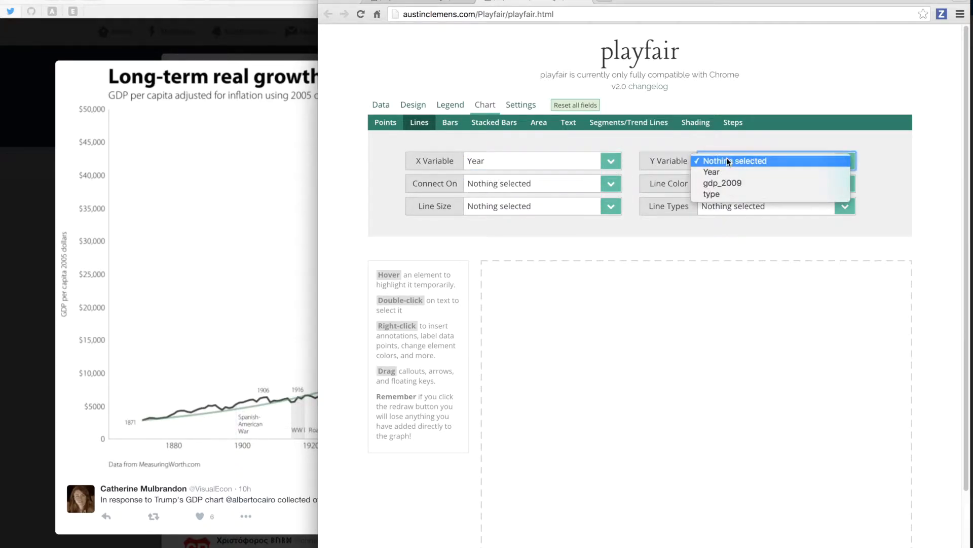
left_click(727, 187)
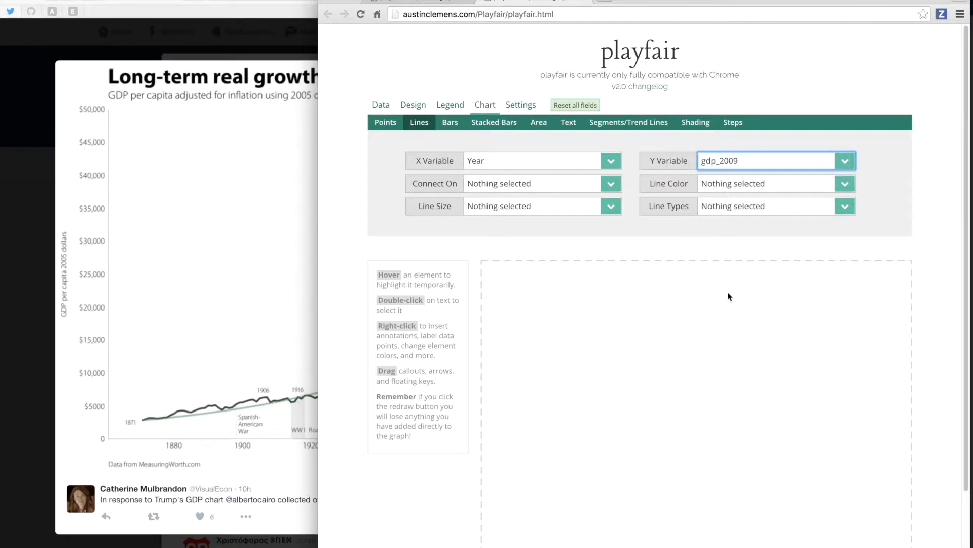
Check the reference GDP chart, set the line color variable to type, and redraw the chart
left_click(174, 408)
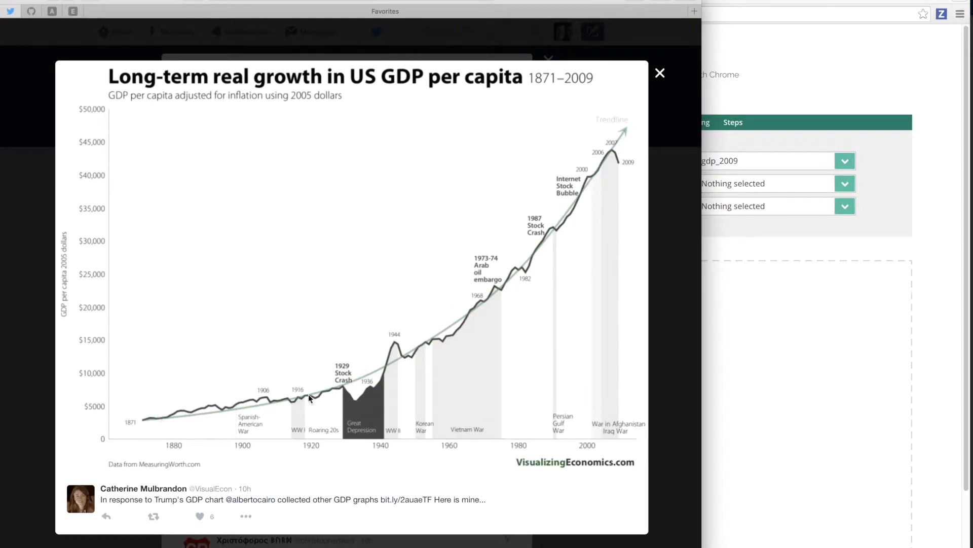
left_click(810, 300)
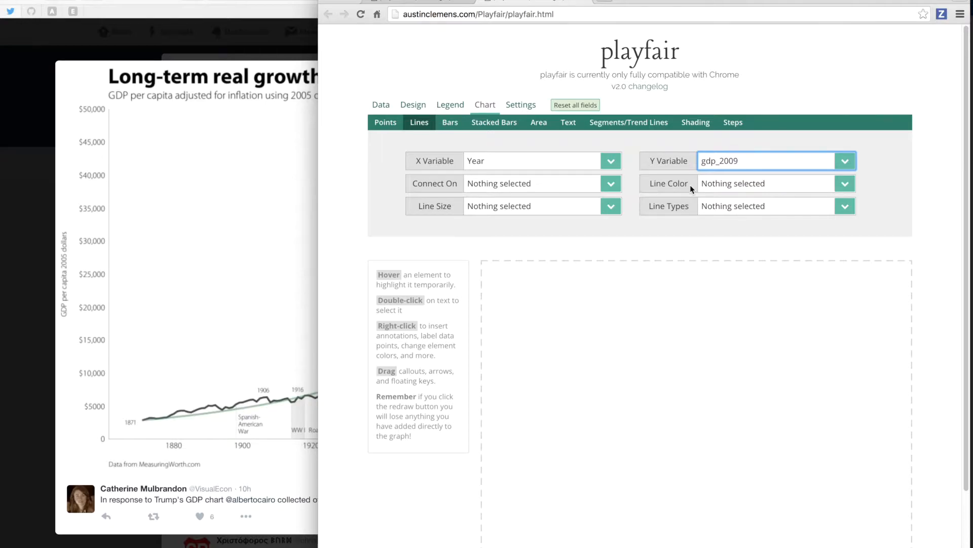
left_click(729, 187)
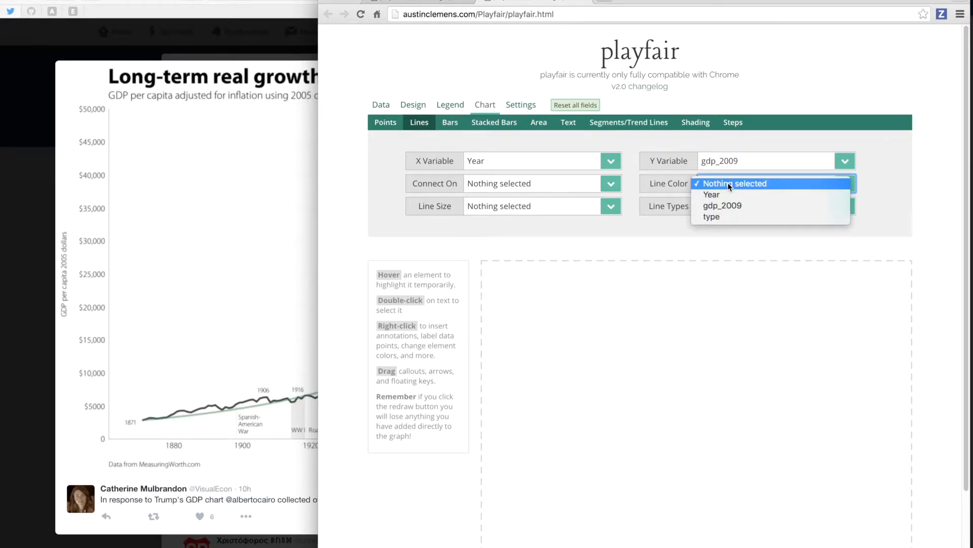
left_click(727, 216)
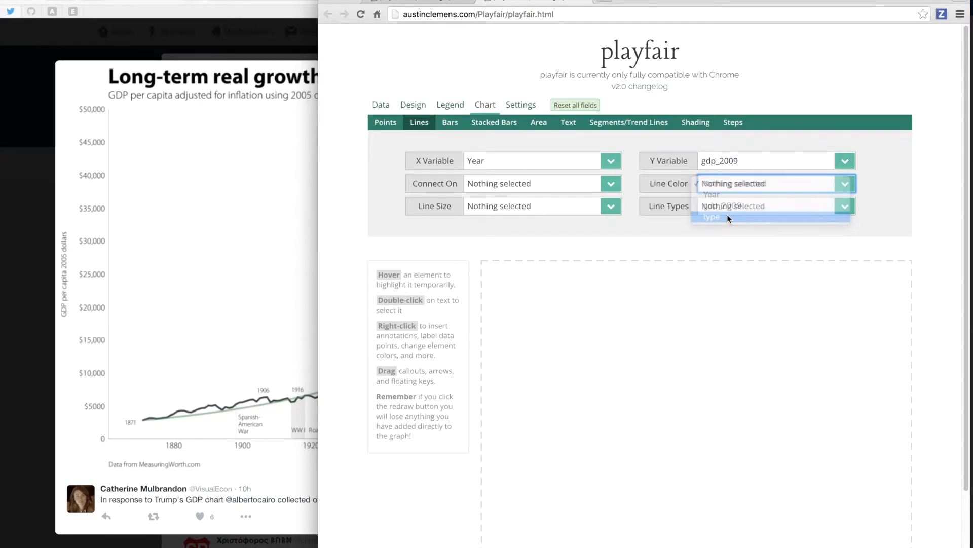
scroll(616, 285, "down", 2)
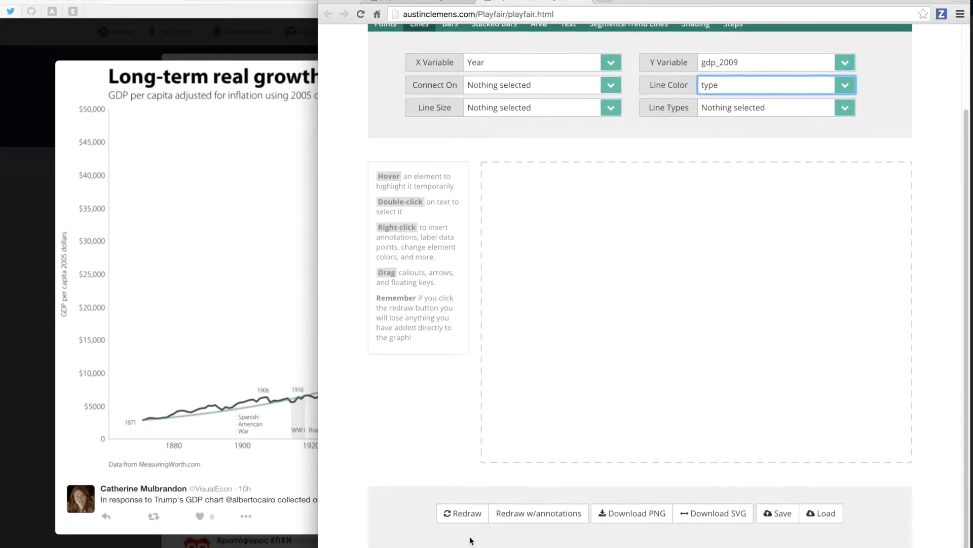
left_click(464, 514)
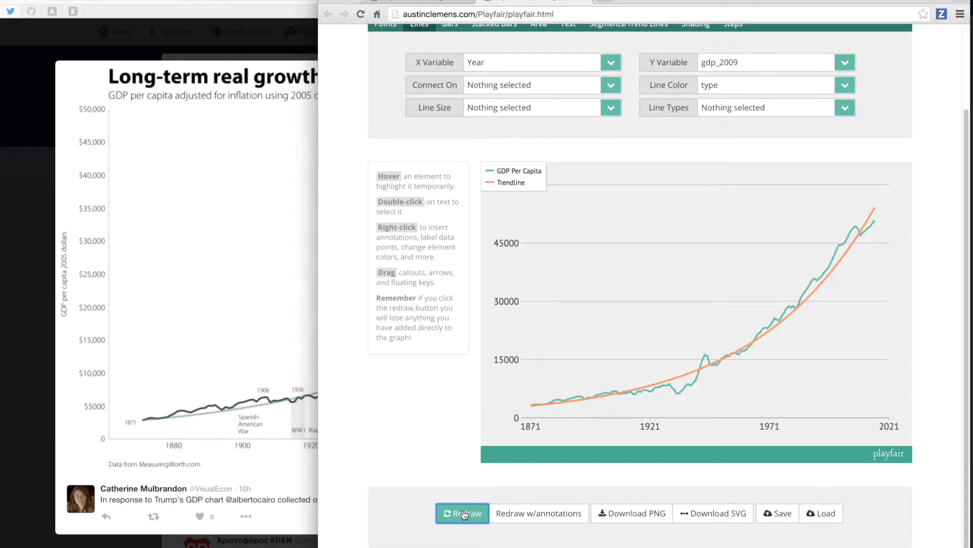
Move the chart legend from the plot's upper corner into the open area above the curves
scroll(437, 412, "up", 1)
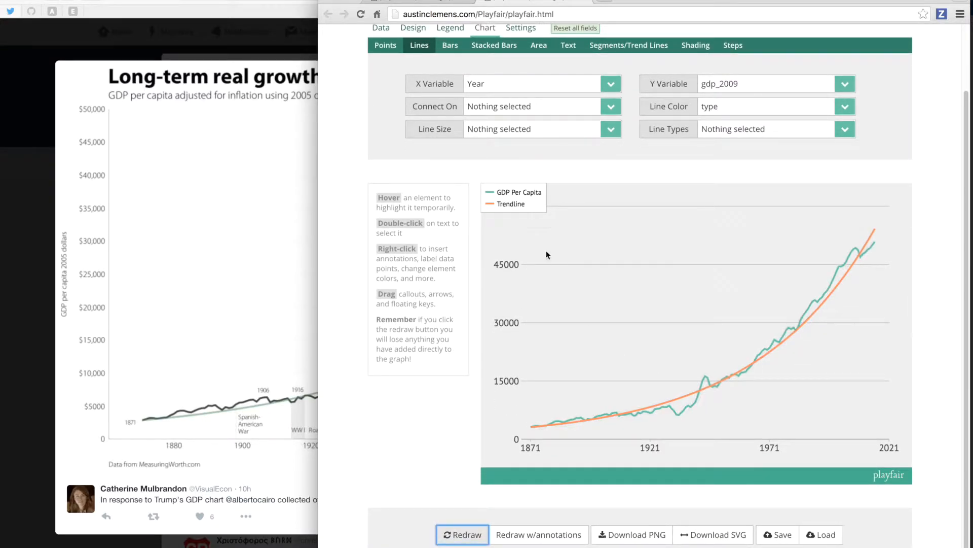
left_click_drag(540, 209, 739, 296)
Clear the line color variable, set the line types variable to type, and redraw the chart
scroll(611, 252, "up", 1)
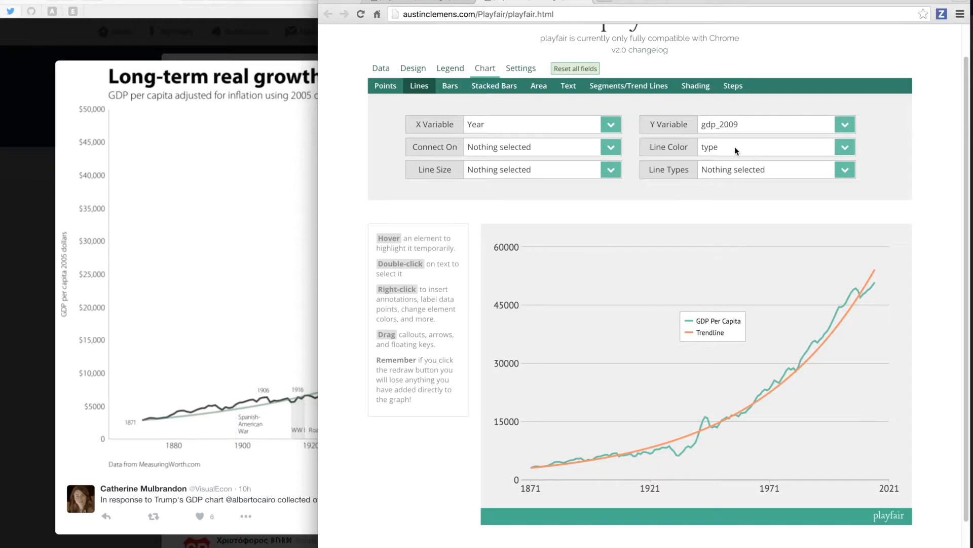
left_click(714, 147)
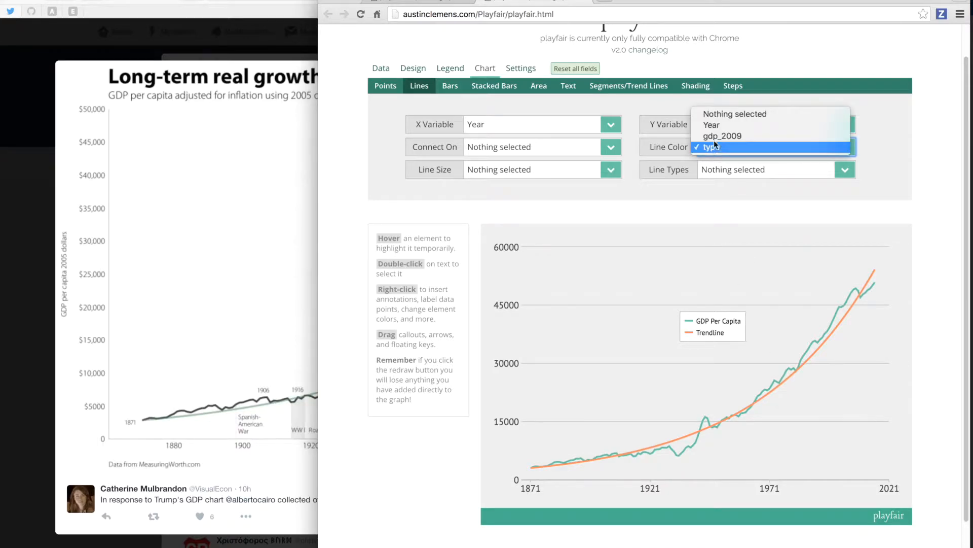
left_click(716, 114)
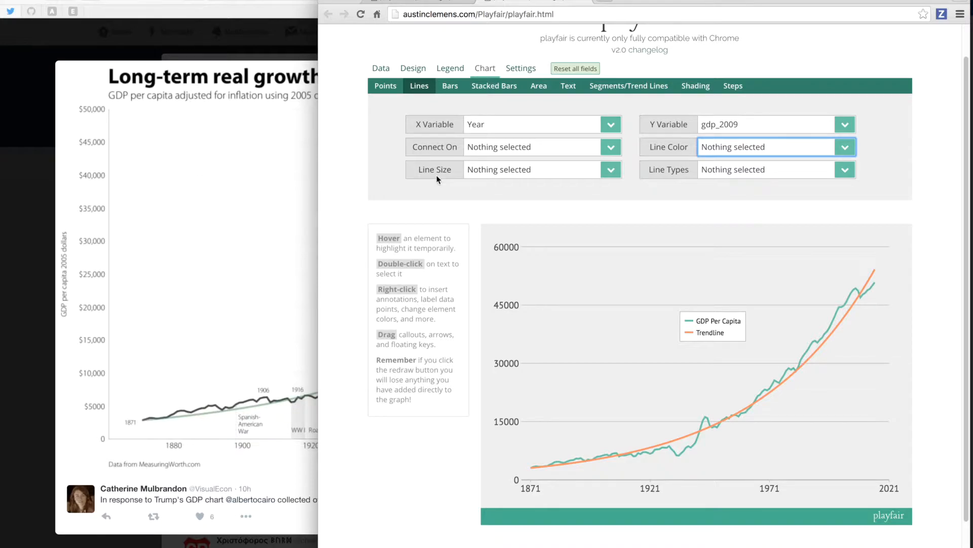
left_click(740, 169)
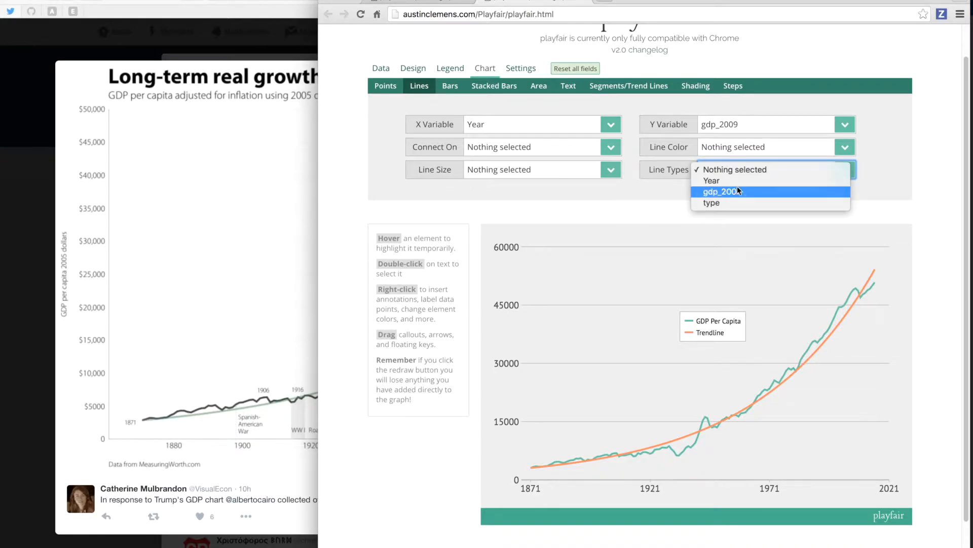
left_click(735, 202)
scroll(621, 300, "down", 3)
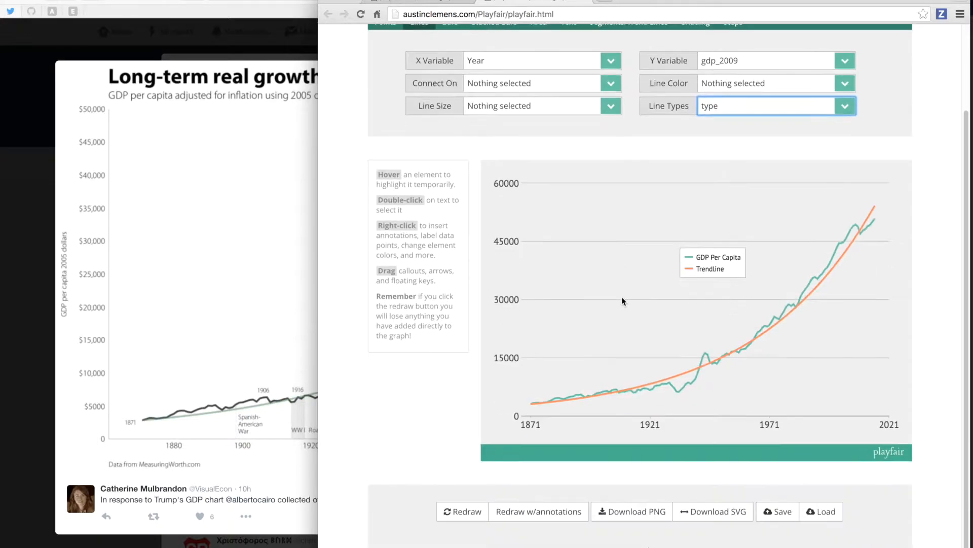
left_click(476, 515)
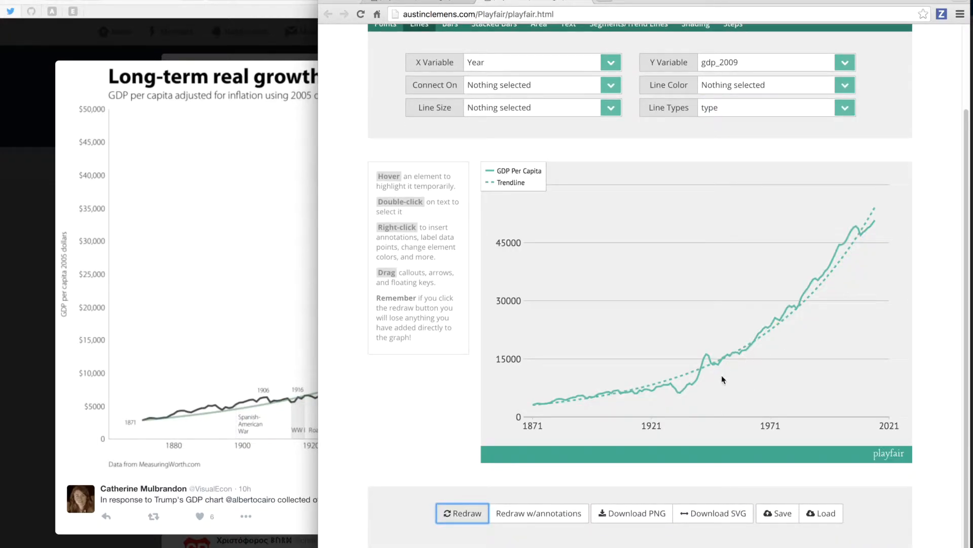
Reset line types to Nothing selected, set the line color variable back to type, and redraw the chart
left_click(732, 106)
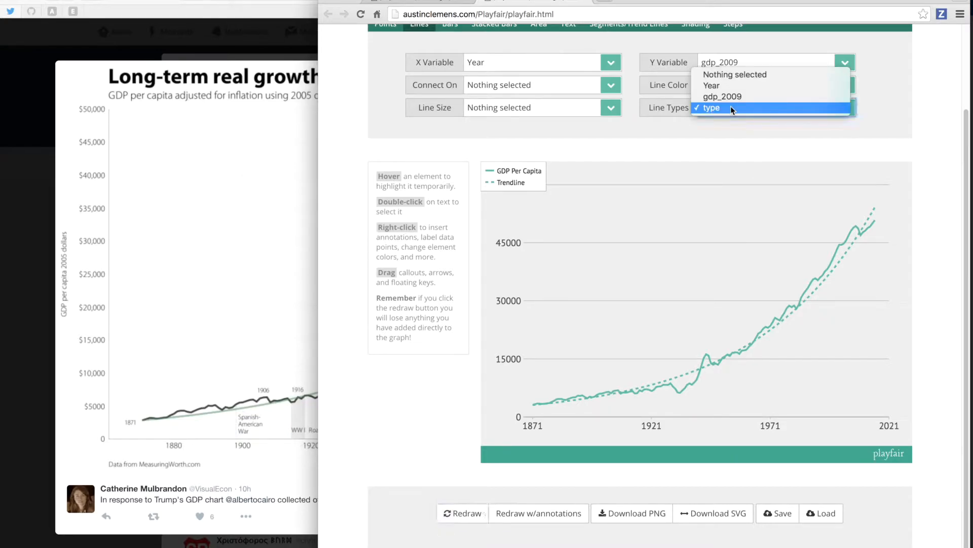
left_click(725, 84)
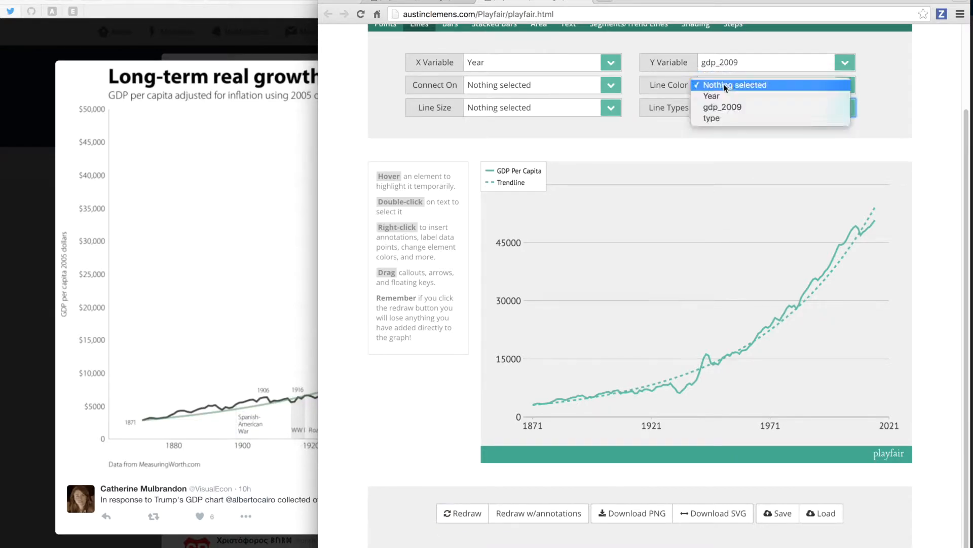
left_click(720, 117)
left_click(469, 512)
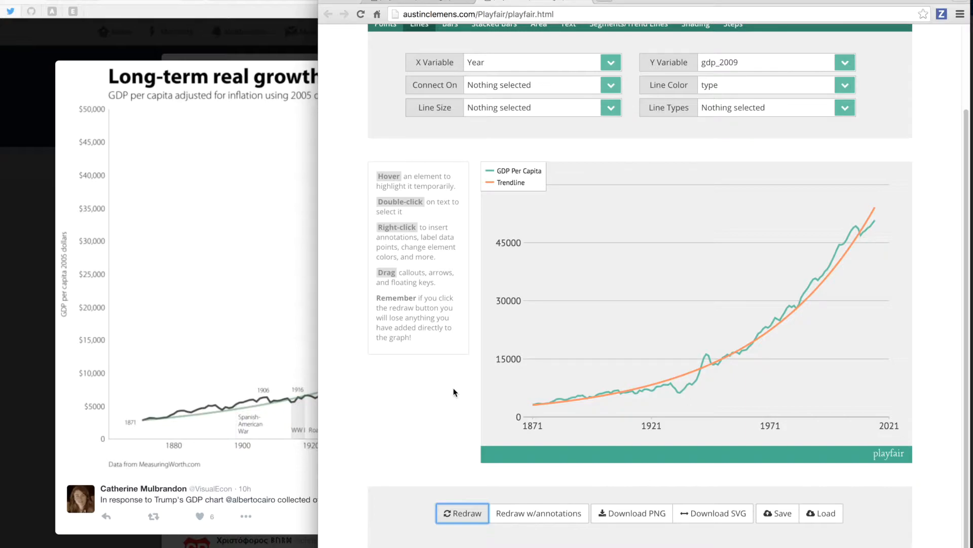
Check the shaded periods in the reference GDP chart and get the prepared date ranges from Sublime Text, returning to Playfair
scroll(455, 391, "up", 3)
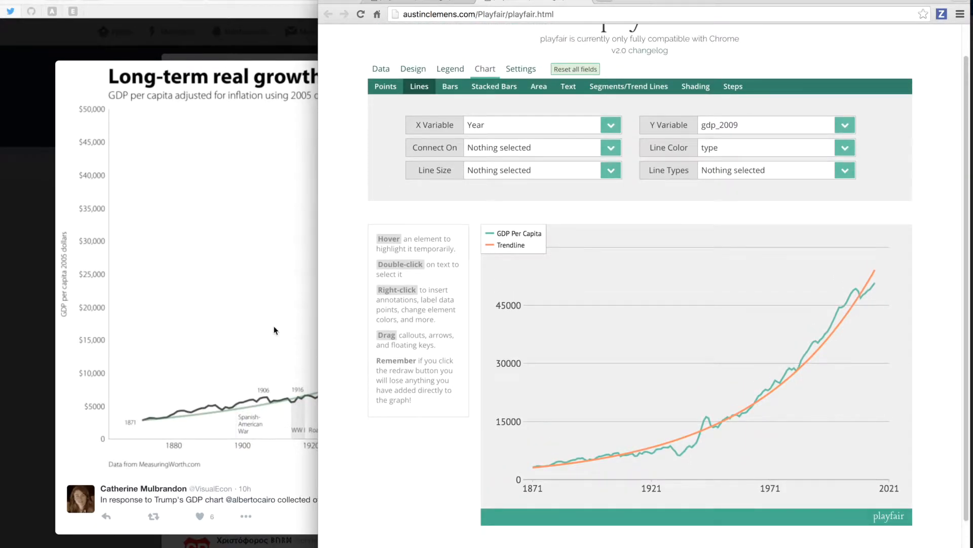
left_click(274, 330)
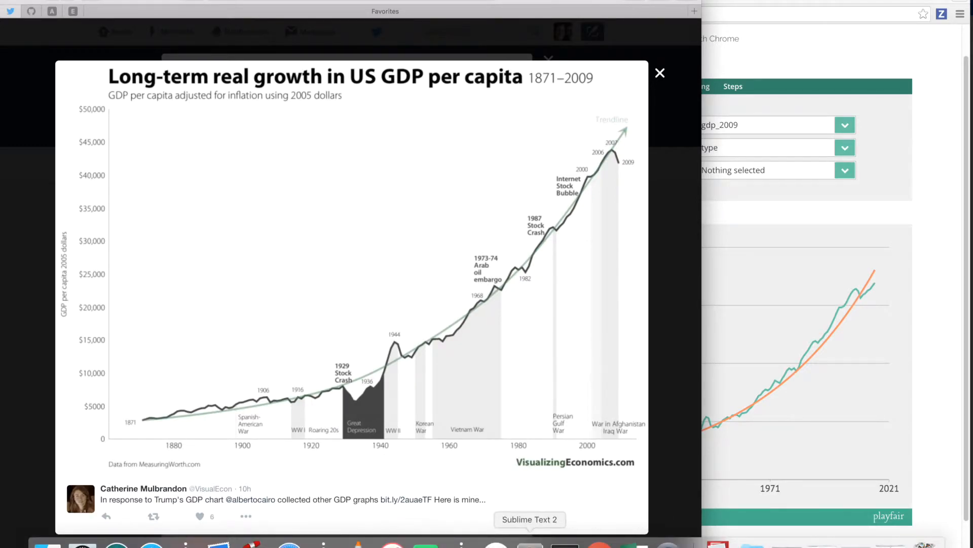
left_click(530, 538)
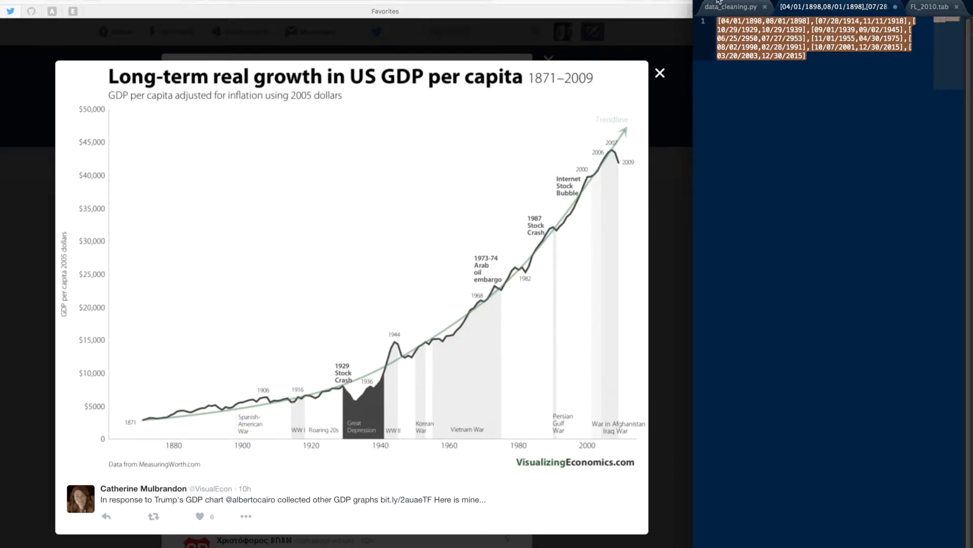
key("super+Tab")
left_click(765, 122)
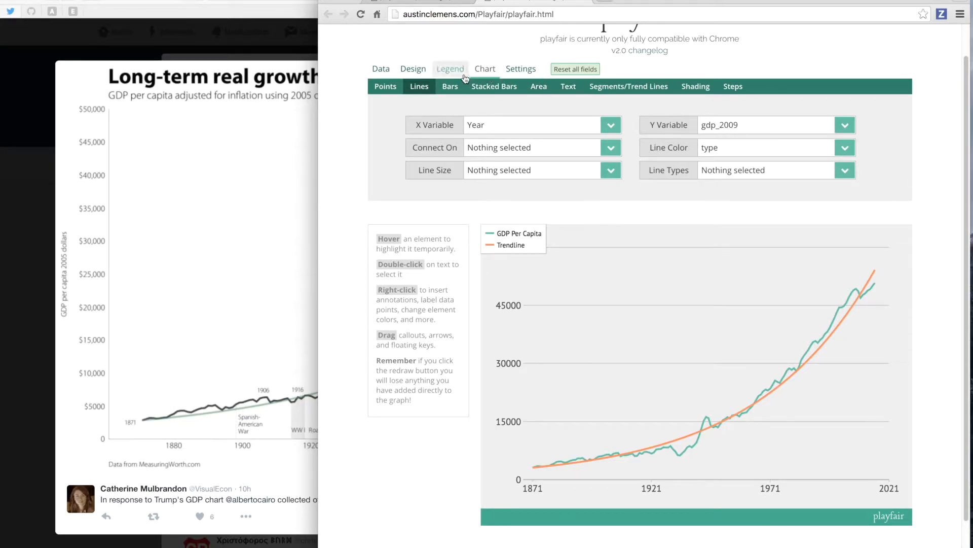
Try shading U.S. recessions on the redrawn chart, and remove that shading again
left_click(686, 96)
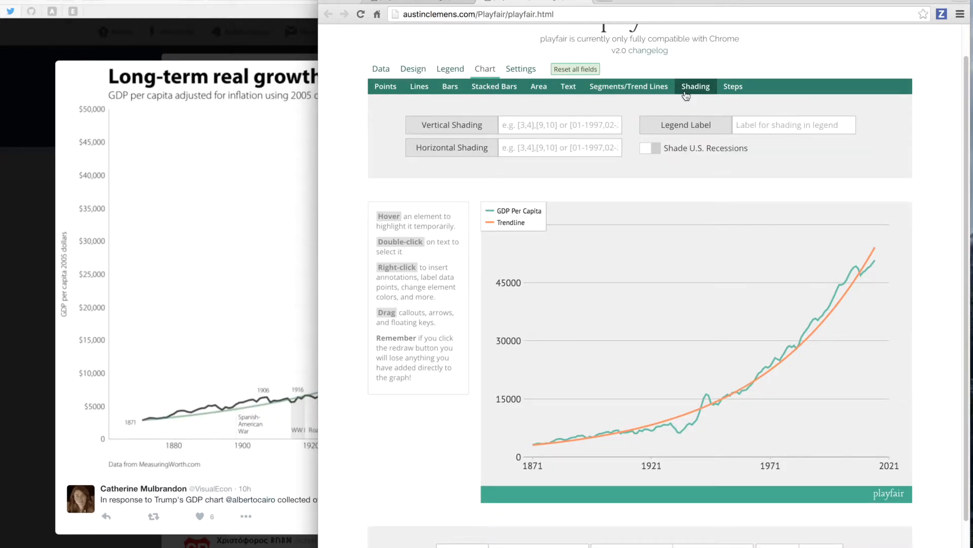
left_click(649, 149)
scroll(528, 283, "down", 2)
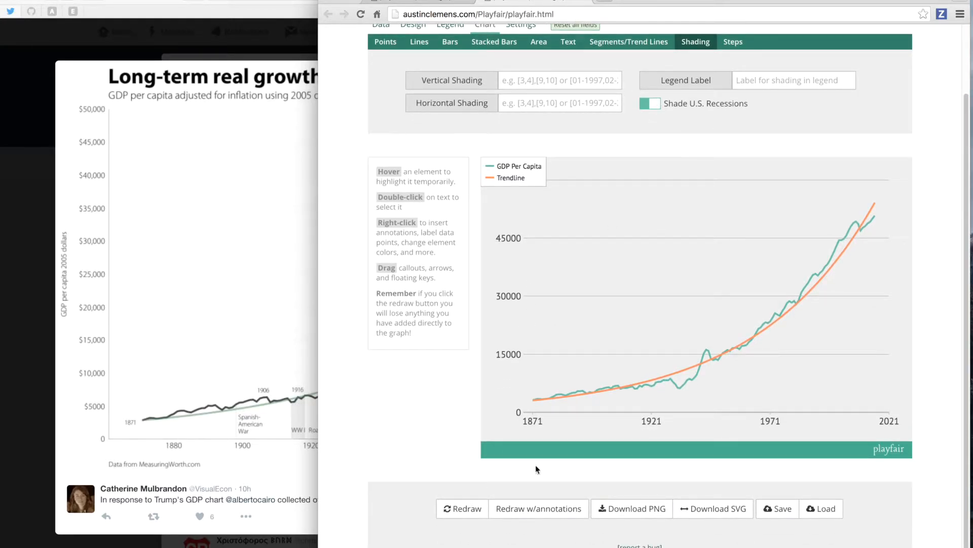
left_click(459, 511)
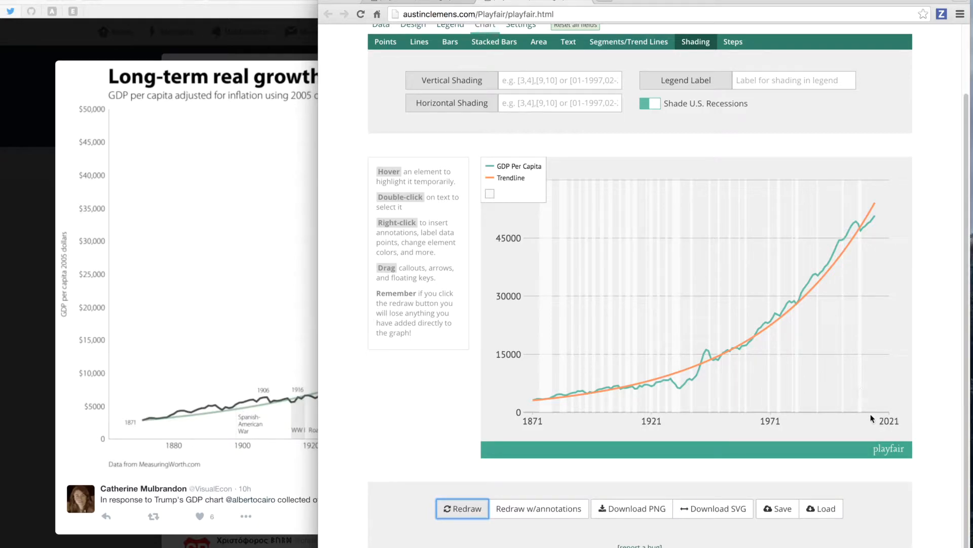
left_click(650, 103)
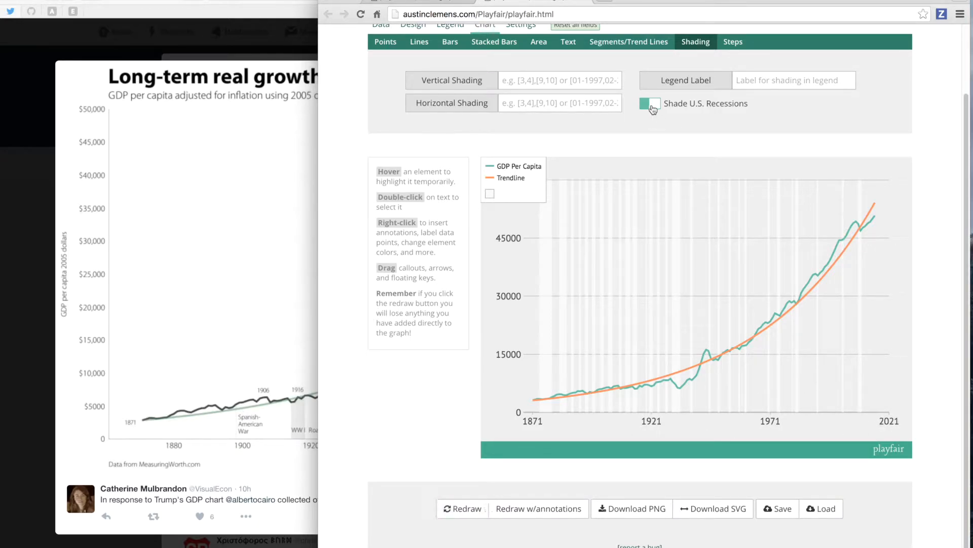
left_click(475, 517)
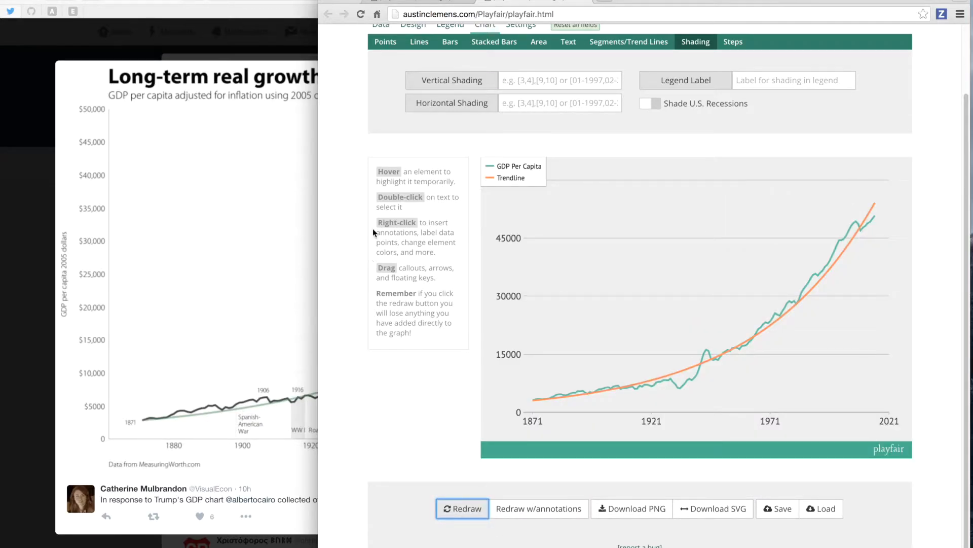
Paste the prepared date ranges, ending with [03/20/2003,12/30/2015], as the chart's vertical shading
scroll(382, 154, "up", 3)
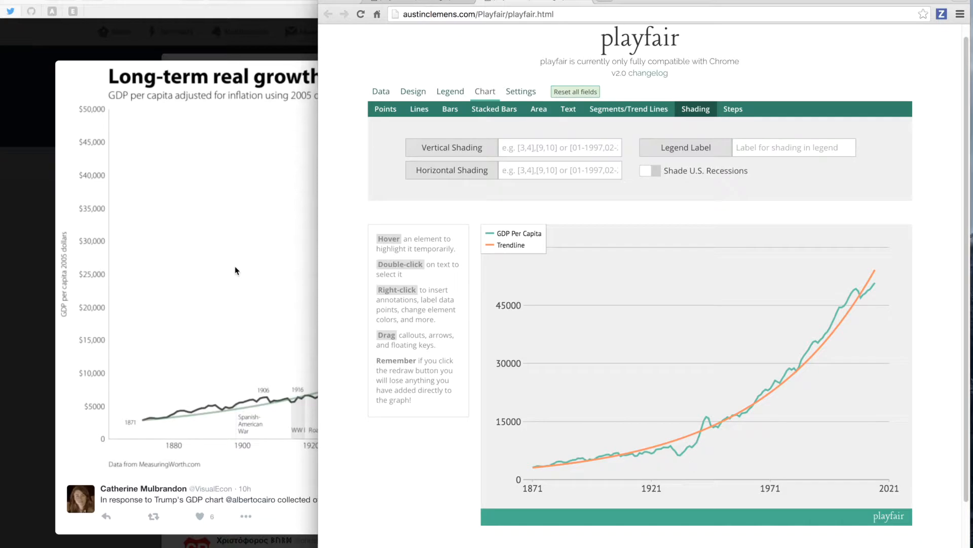
left_click(314, 354)
left_click(737, 254)
left_click(560, 147)
key("super+v")
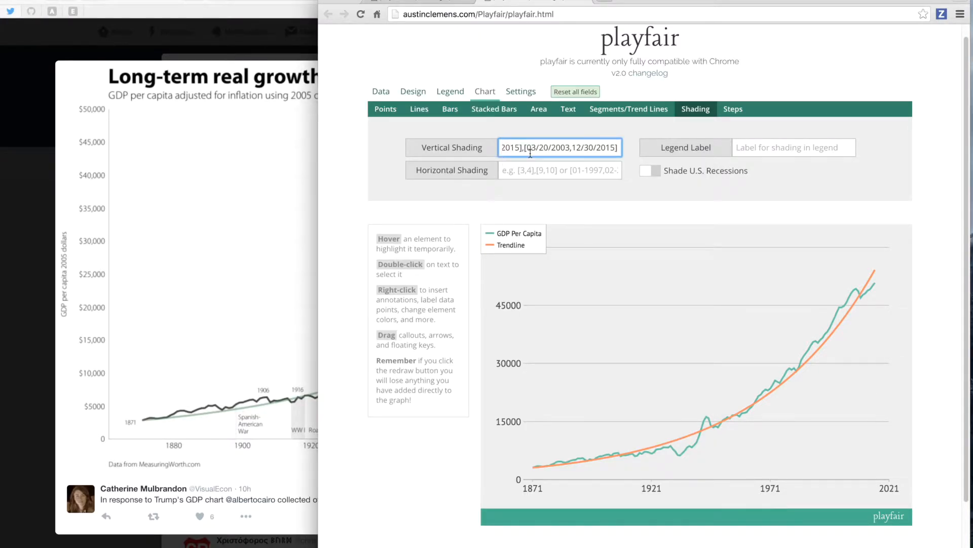
Look through the start and end dates of the pasted vertical shading ranges
left_click(425, 147)
left_click(514, 147)
left_click_drag(502, 149, 595, 147)
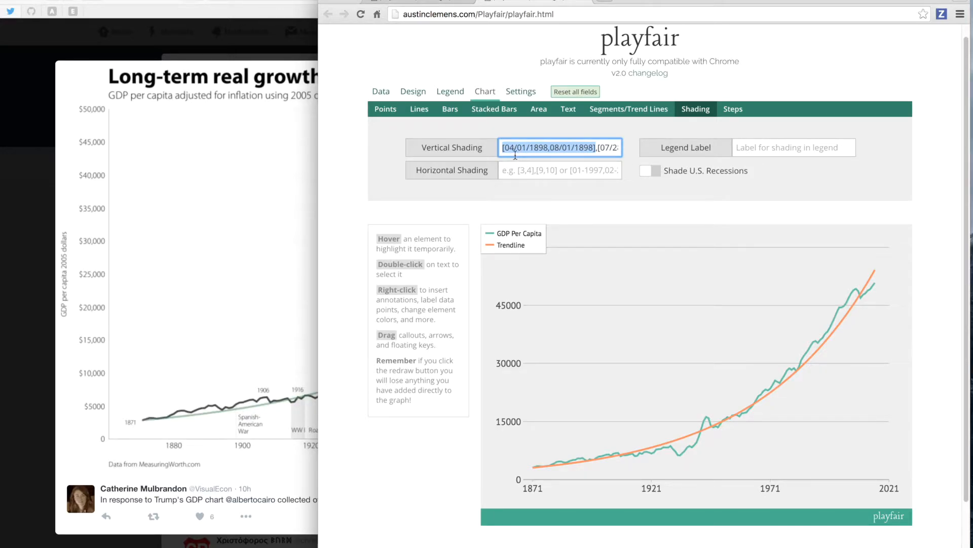
left_click_drag(589, 150, 686, 147)
left_click(526, 150)
left_click_drag(526, 150, 640, 149)
key("Right")
Redraw the chart with the vertical shading and compare it with the reference chart
scroll(619, 365, "down", 3)
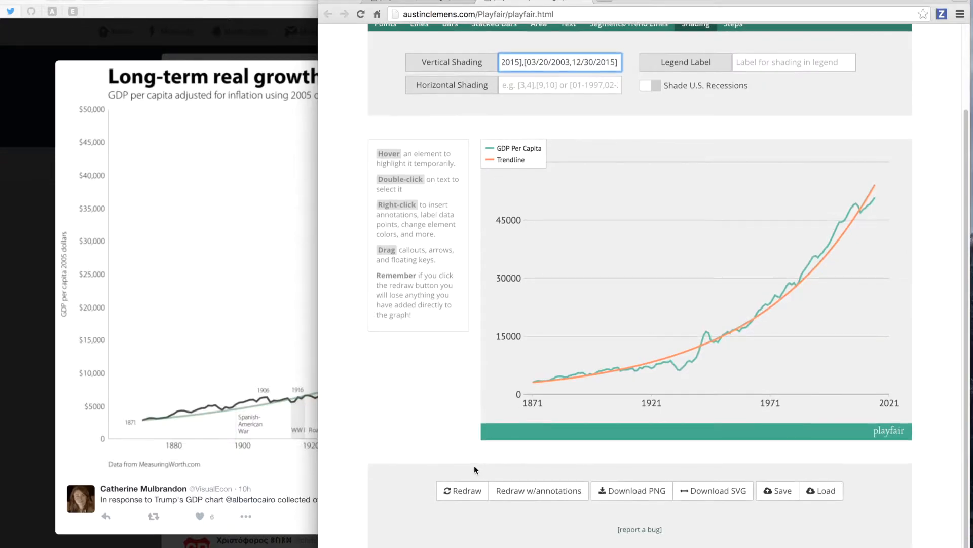
left_click(464, 492)
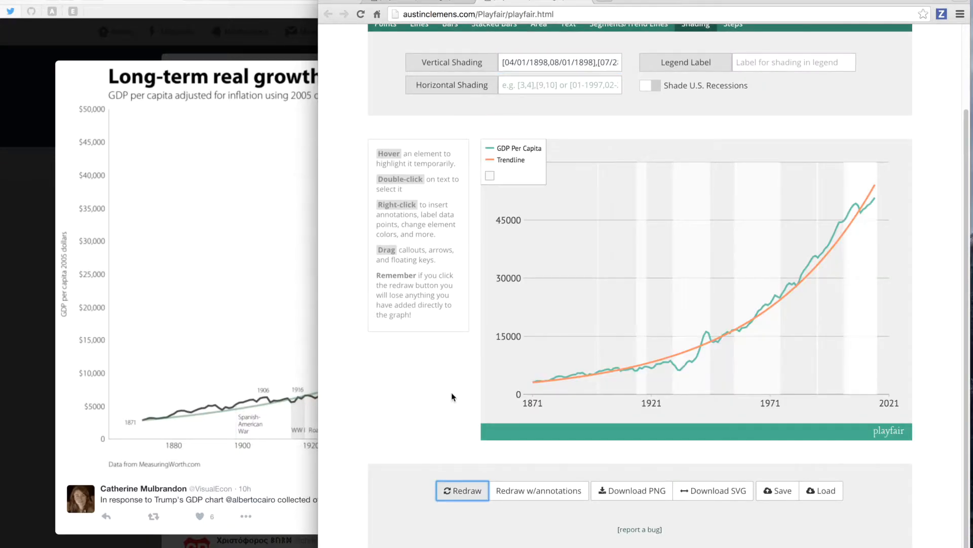
left_click_drag(619, 5, 699, 5)
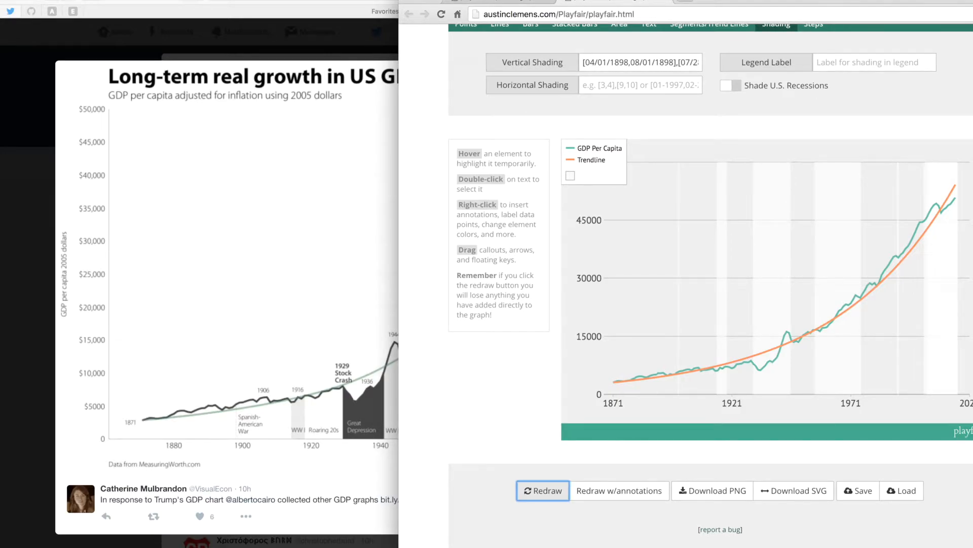
left_click_drag(700, 5, 609, 5)
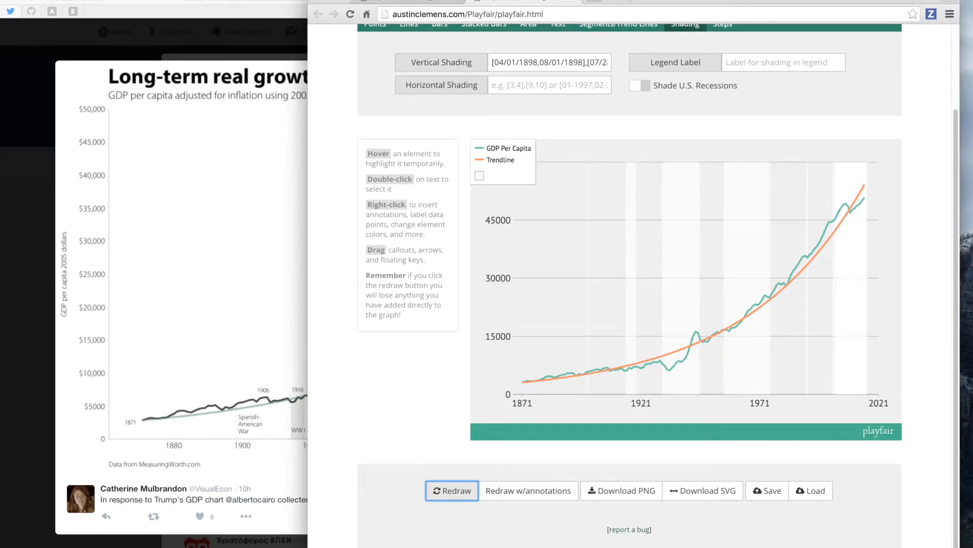
Set the chart's headline to "Long-term real growth in US GDP per capita", copying the title of the reference chart
scroll(576, 152, "up", 1)
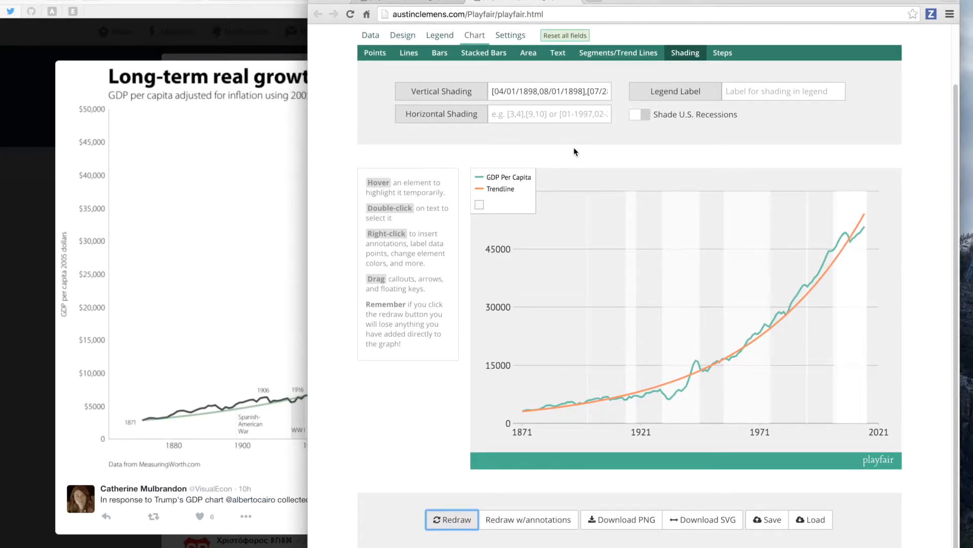
scroll(575, 150, "up", 1)
left_click(404, 53)
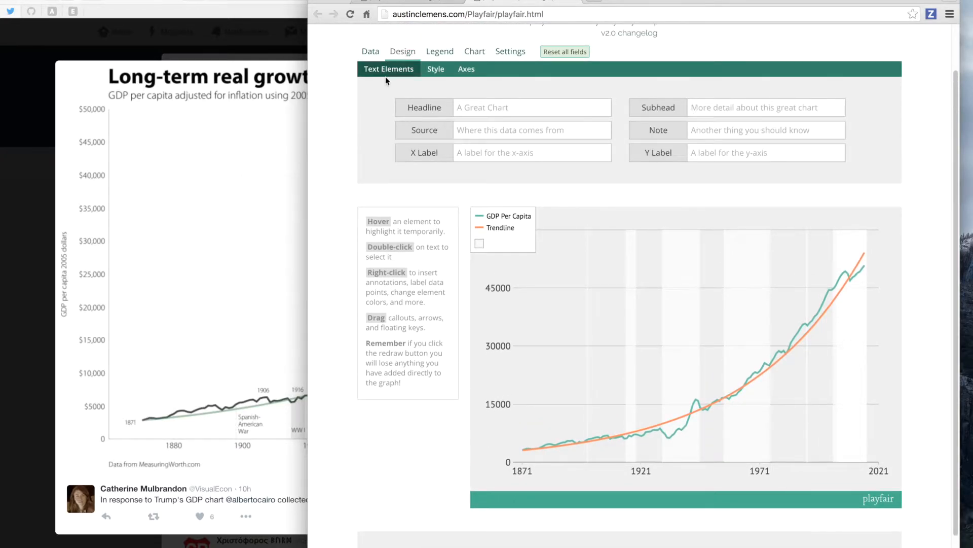
left_click(479, 111)
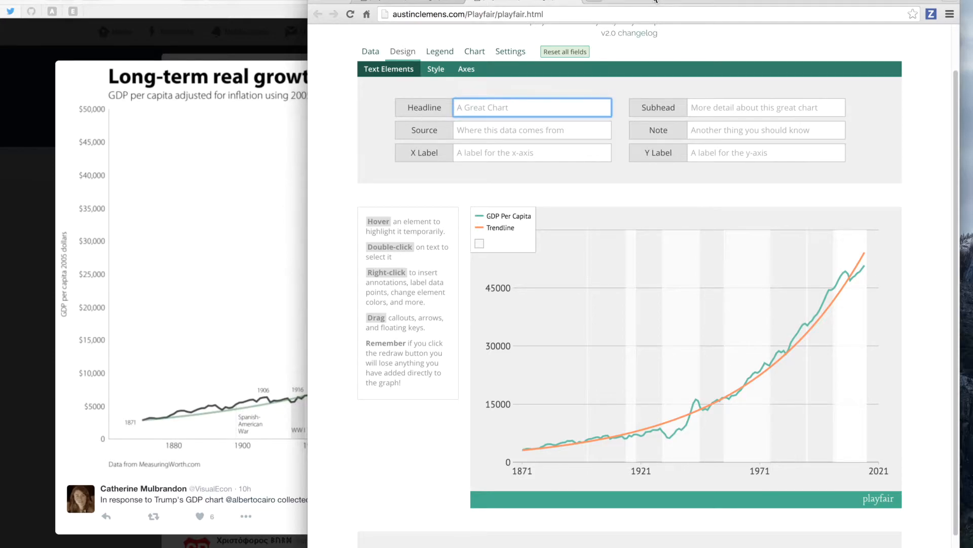
left_click_drag(654, 1, 617, 144)
type("Lo")
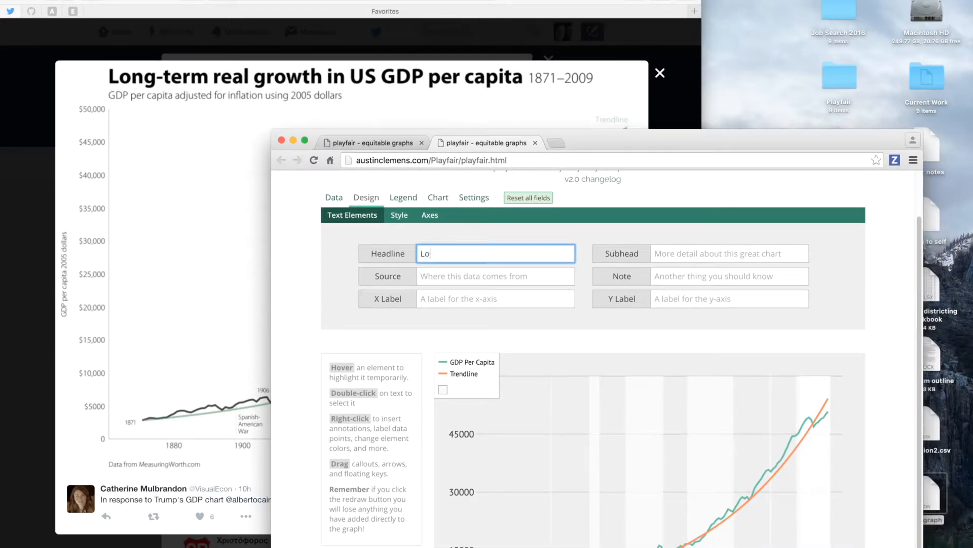
type("ng-term real growth in US GDP per capita")
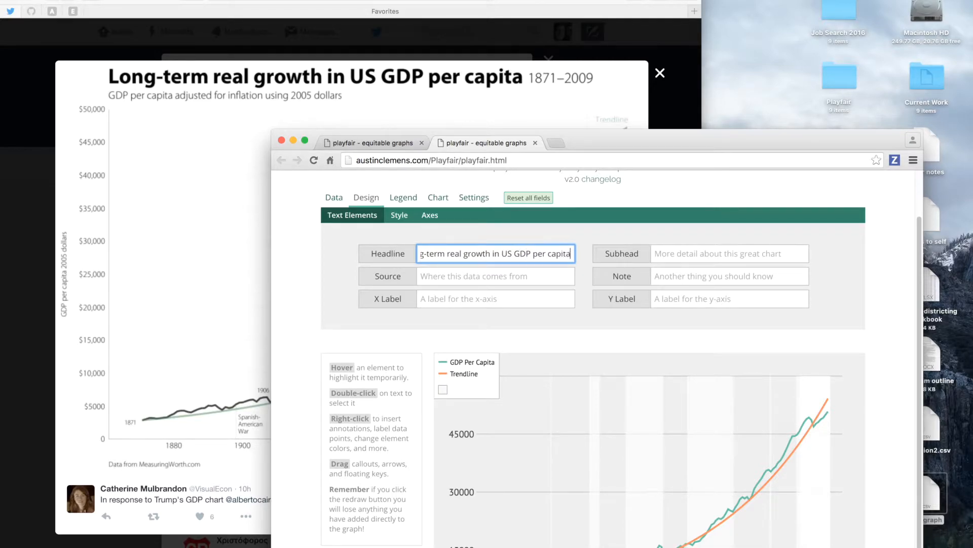
key("Tab")
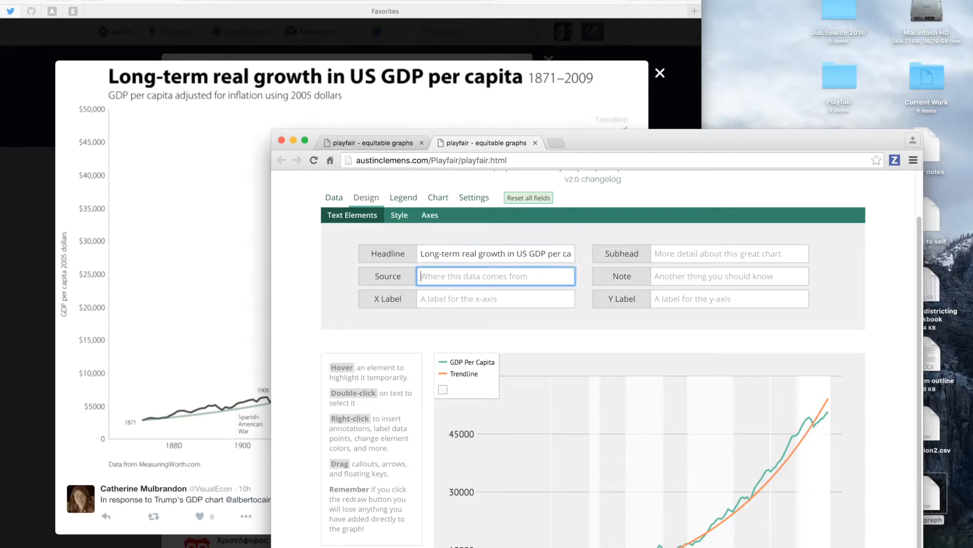
Set the chart's subhead to "GDP per capita adjusted for inflation using 2005 dollars"
left_click(655, 260)
type("GDP per capit")
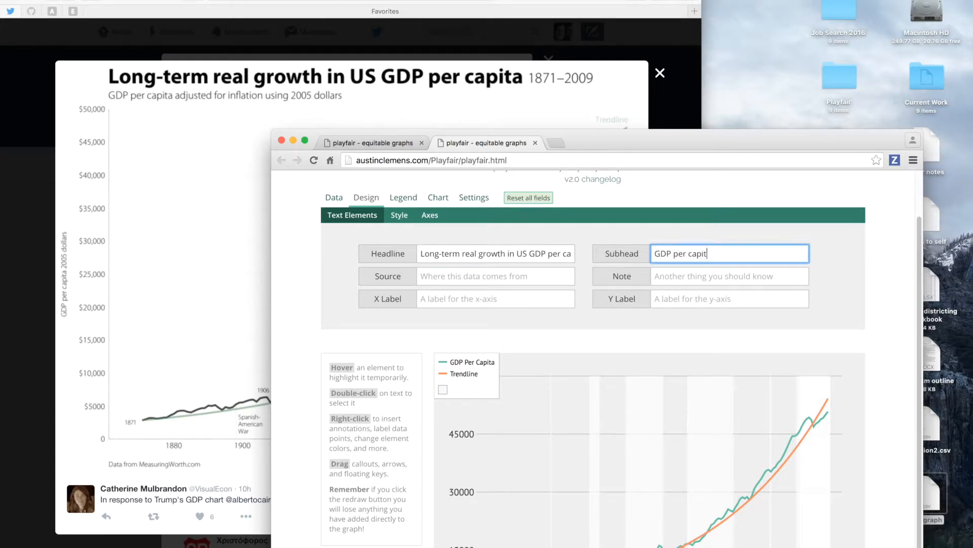
type("a adjusted for inflation using 2005 d")
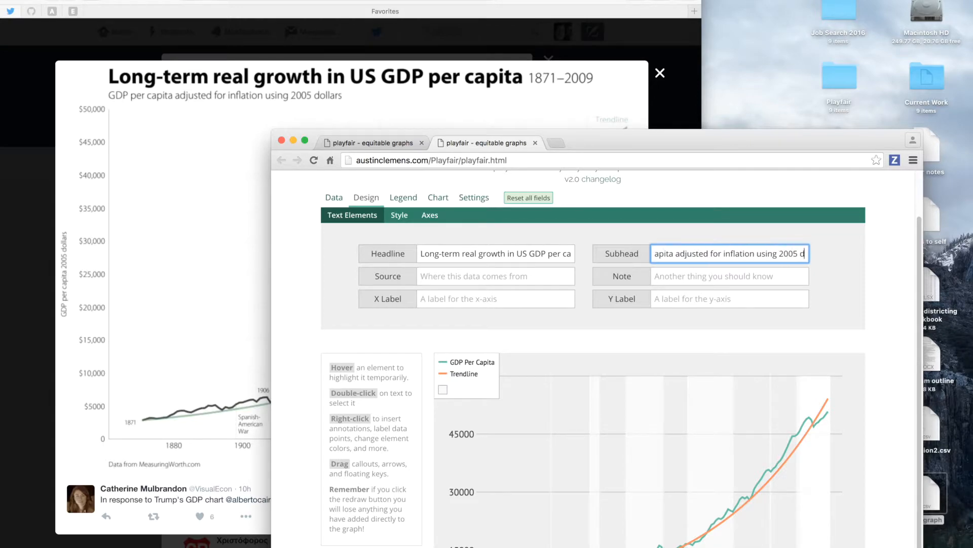
type("ollars")
Redraw the chart with its headline and subhead, and move the legend off the title into the open area above the curves
left_click_drag(677, 144, 685, 0)
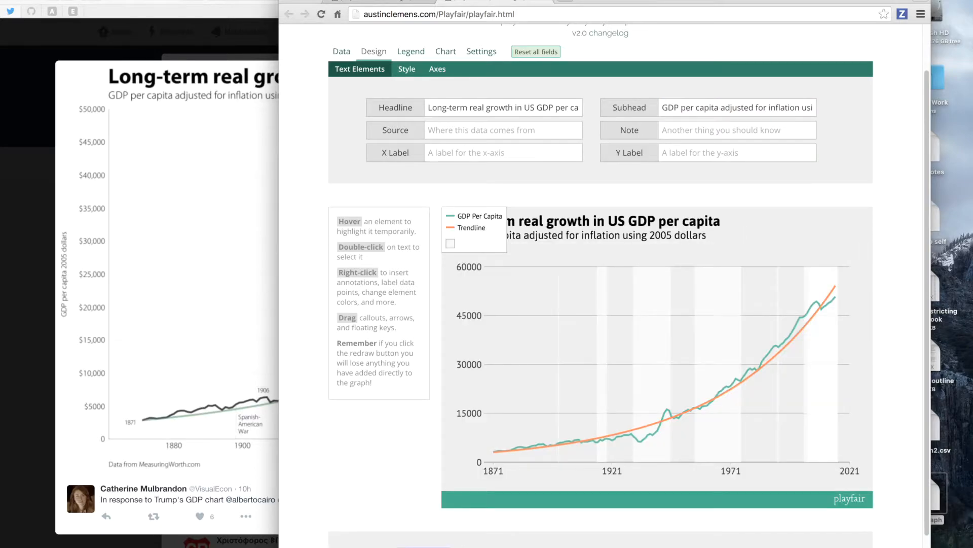
left_click_drag(493, 245, 559, 311)
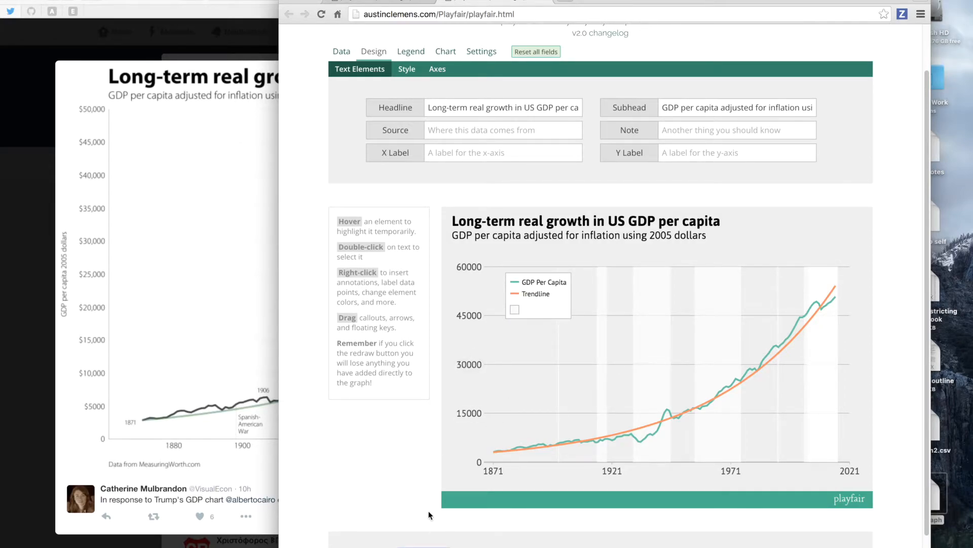
Redraw the chart, check the reference chart, and move the legend off the title down to the vertical axis
left_click(424, 547)
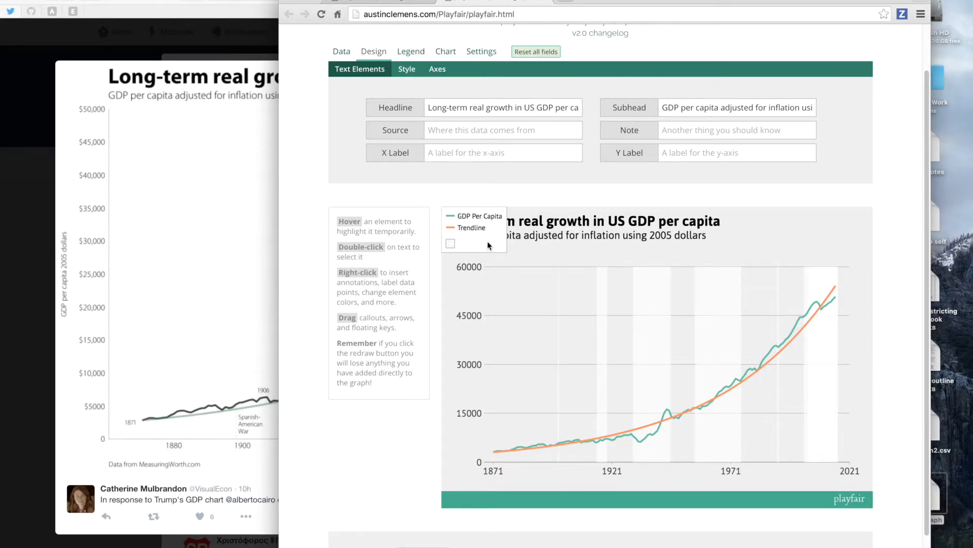
left_click_drag(488, 242, 638, 323)
left_click(424, 546)
left_click(230, 232)
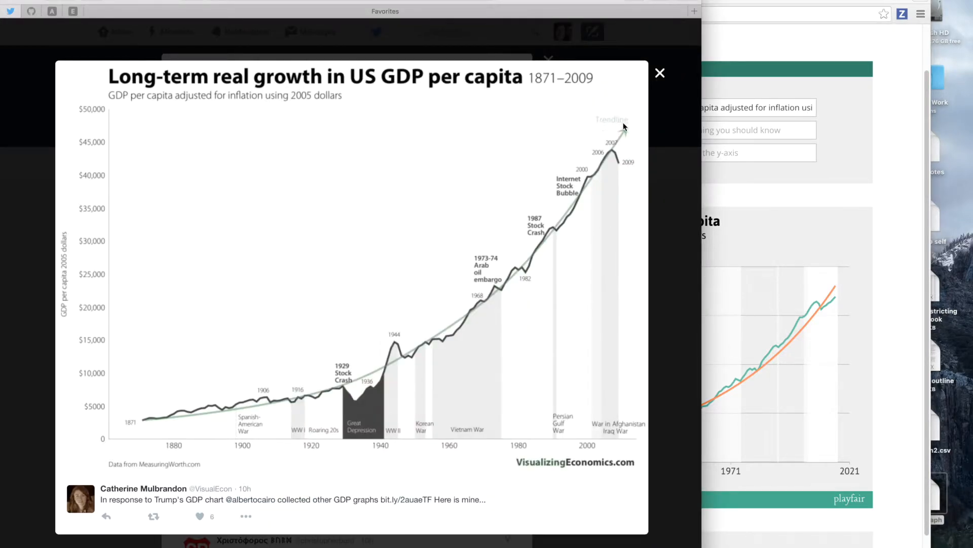
left_click(733, 215)
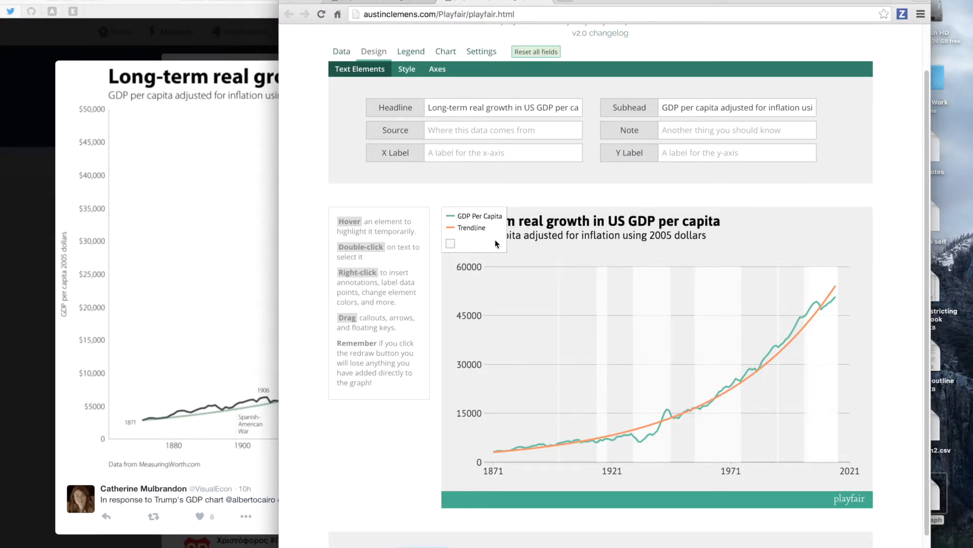
left_click_drag(495, 239, 495, 370)
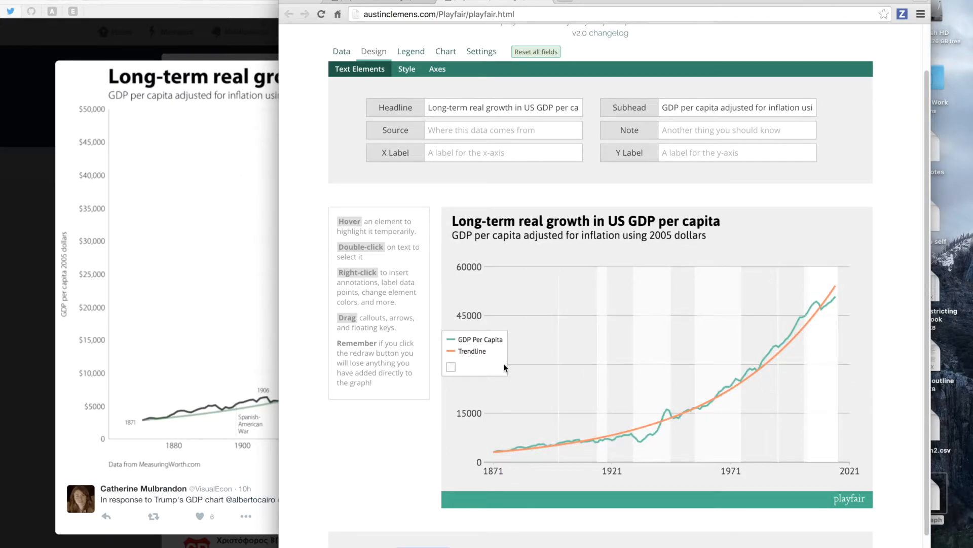
Remove the GDP Per Capita, Trendline and shade key items so that the chart has no legend
left_click(405, 53)
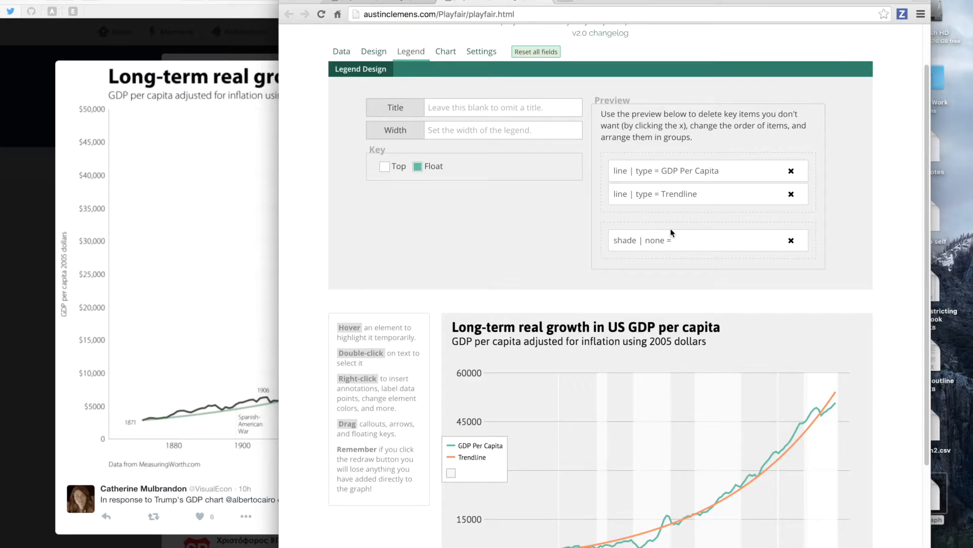
left_click(791, 171)
left_click(791, 171)
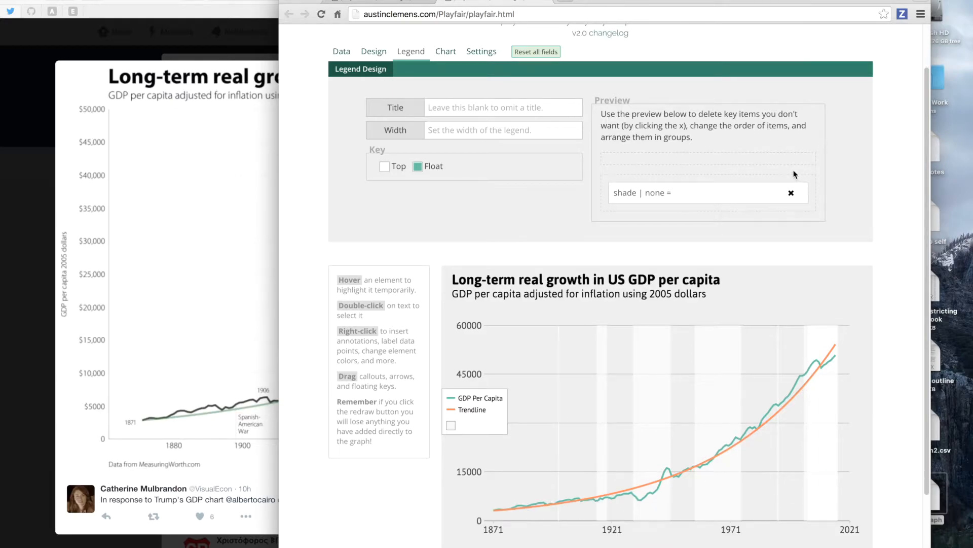
left_click(792, 193)
scroll(458, 443, "down", 1)
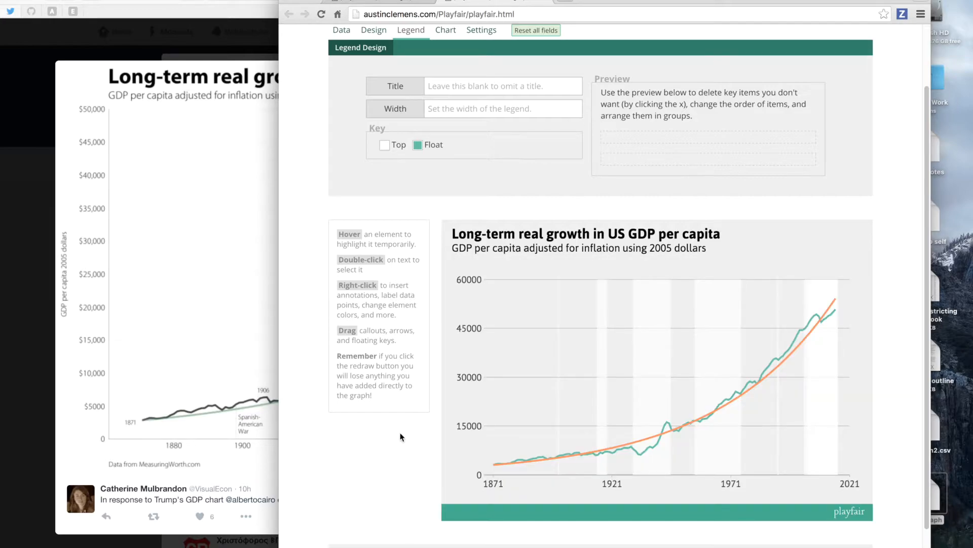
Set the chart's logo to None in the style settings and redraw the chart
scroll(411, 254, "up", 3)
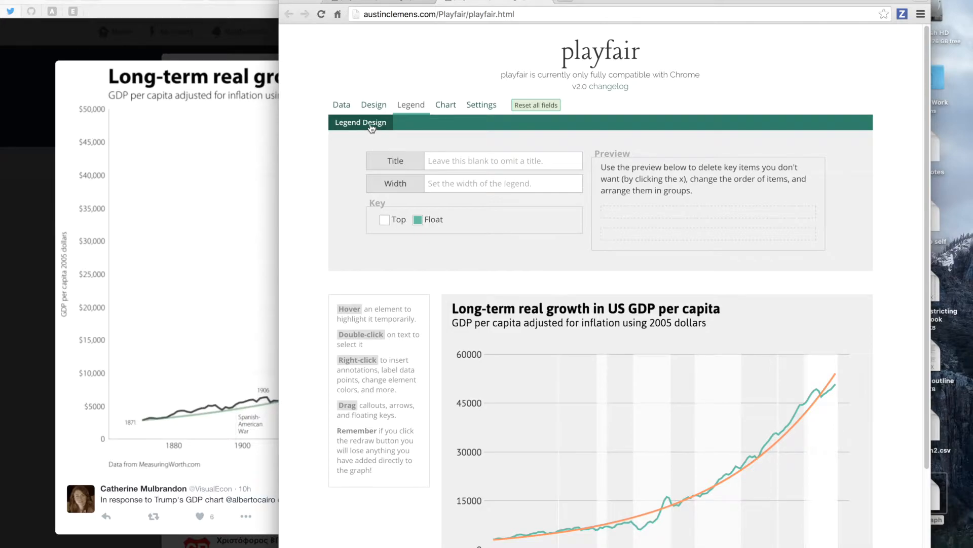
left_click(371, 107)
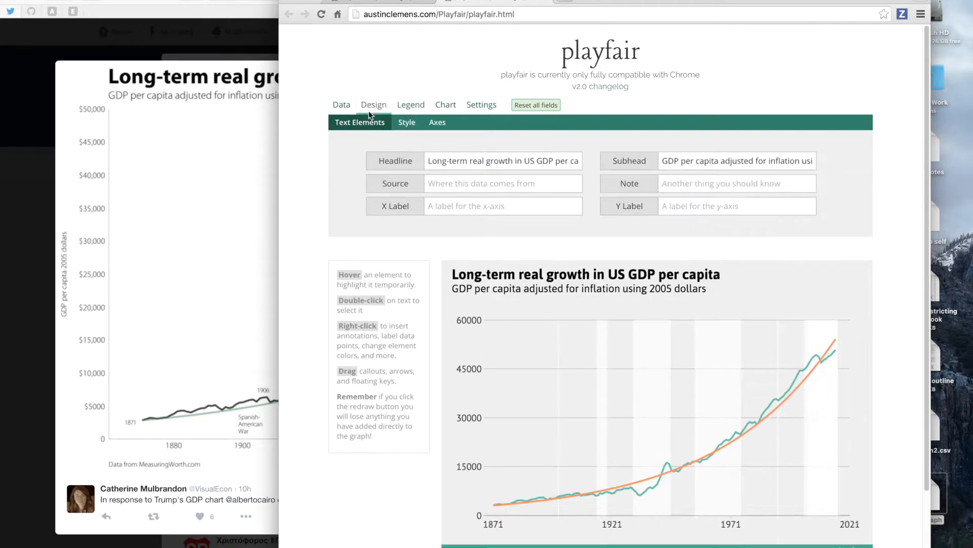
left_click(398, 124)
left_click(384, 197)
scroll(423, 363, "down", 3)
left_click(421, 522)
scroll(395, 426, "up", 3)
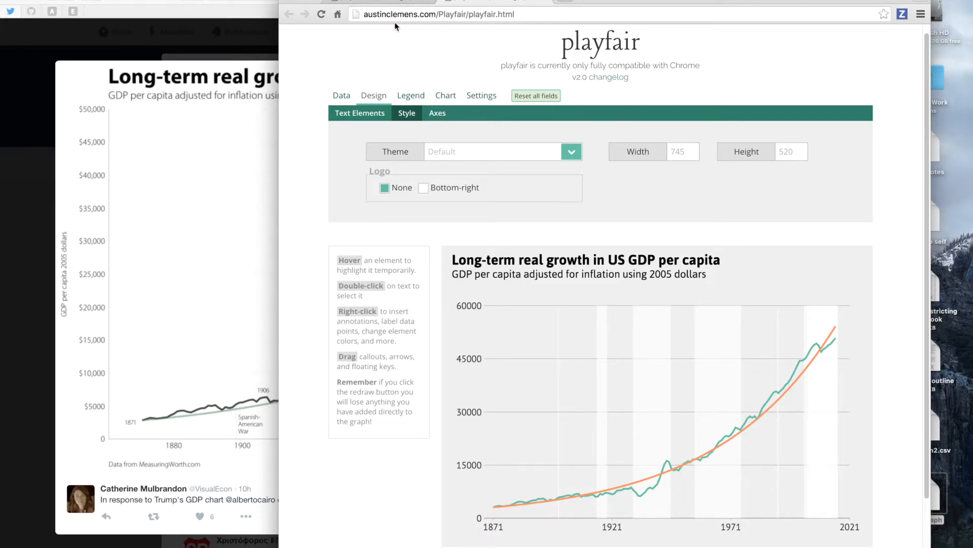
Enable the custom X-axis values and turn on the X gridlines in the chart's axes settings
left_click(437, 113)
scroll(439, 227, "down", 3)
scroll(439, 226, "up", 1)
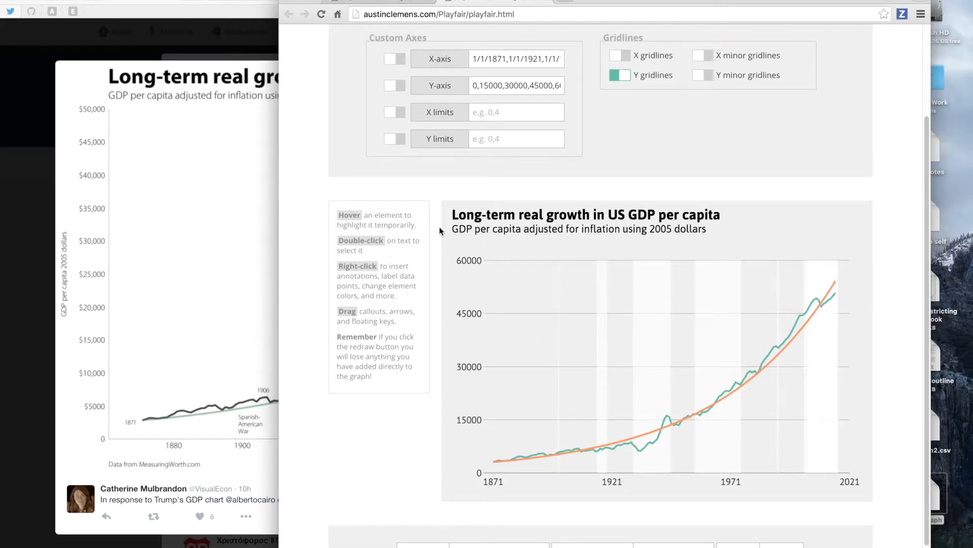
scroll(439, 226, "up", 1)
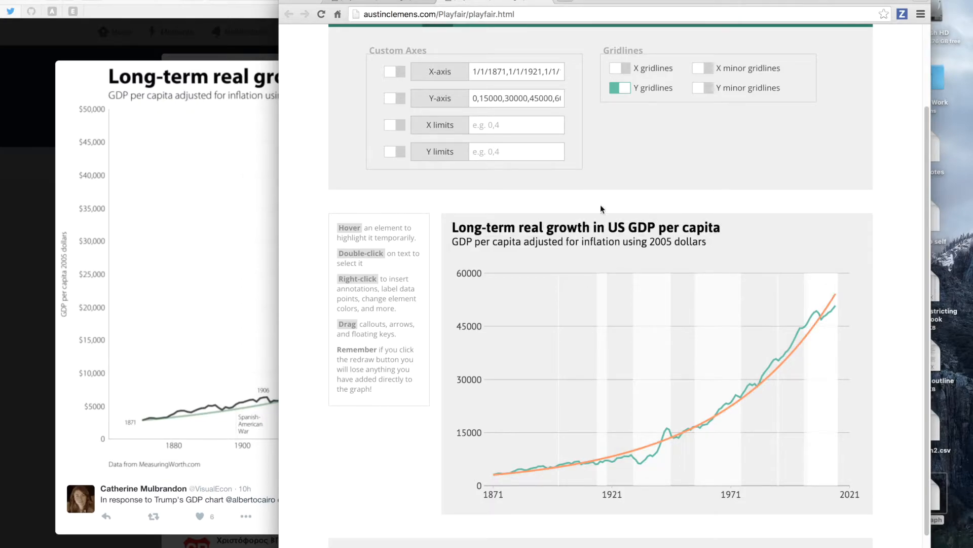
scroll(575, 193, "up", 1)
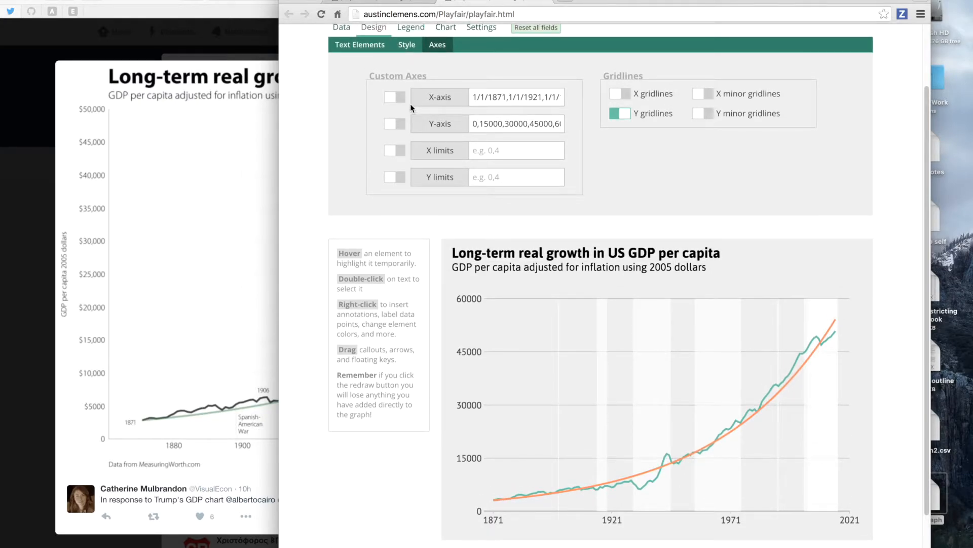
left_click(396, 99)
left_click(622, 101)
Check the year labels of the reference chart and set the first custom X-axis value to 1/1/1870
left_click(502, 97)
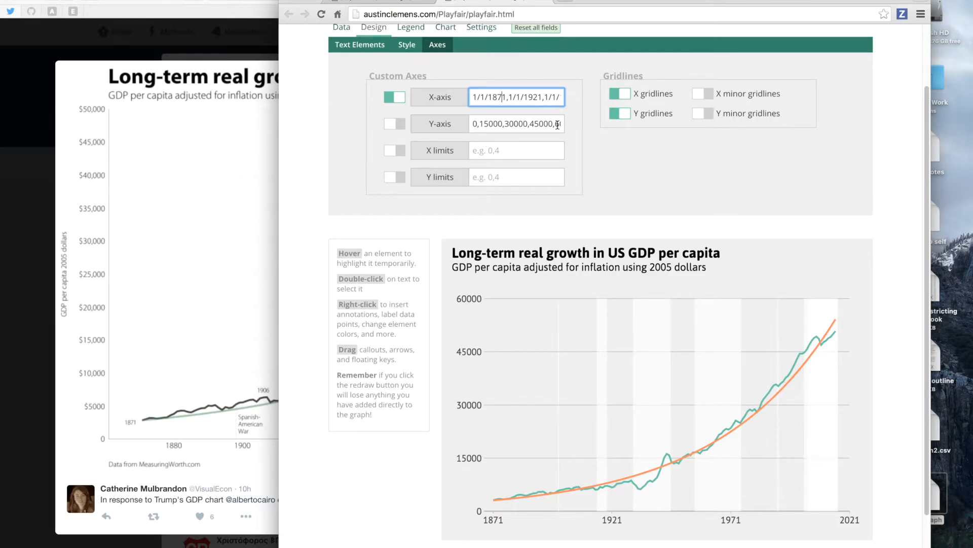
key("shift+Right")
left_click(108, 299)
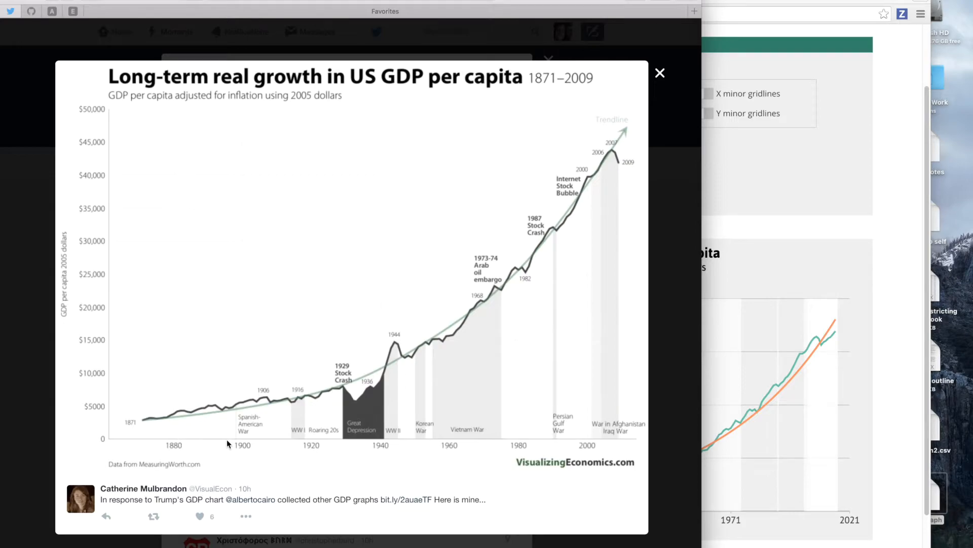
left_click(733, 212)
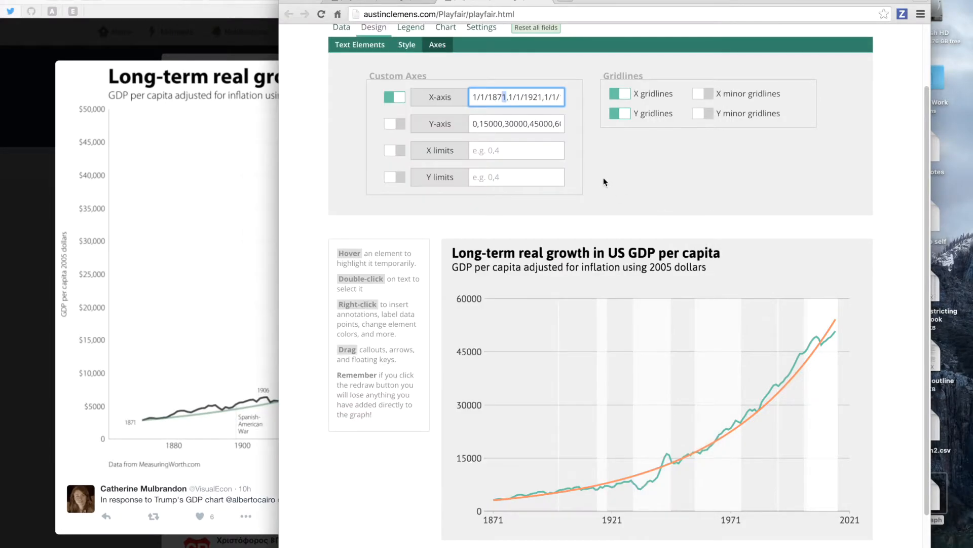
type("0")
Set the second custom X-axis value to 1/1/1890
key("shift+Left")
key("shift+Left")
key("shift+Left")
key("shift+Left")
key("shift+Left")
key("shift+Left")
key("shift+Left")
key("shift+Left")
key("Right")
key("shift+Right")
key("shift+Right")
key("shift+Right")
key("shift+Right")
key("shift+Right")
key("shift+Right")
key("shift+Right")
key("shift+Right")
key("shift+Right")
key("Right")
key("shift+Left")
key("shift+Left")
key("shift+Left")
type("890")
Set the third and fourth custom X-axis values to 1/1/1910 and 1/1/1930
key("Right")
key("Right")
key("Left")
key("Right")
key("shift+Right")
key("shift+Right")
type("10")
key("Right")
key("Right")
key("Right")
key("Right")
key("Right")
key("shift+Right")
key("shift+Right")
key("shift+Right")
key("shift+Right")
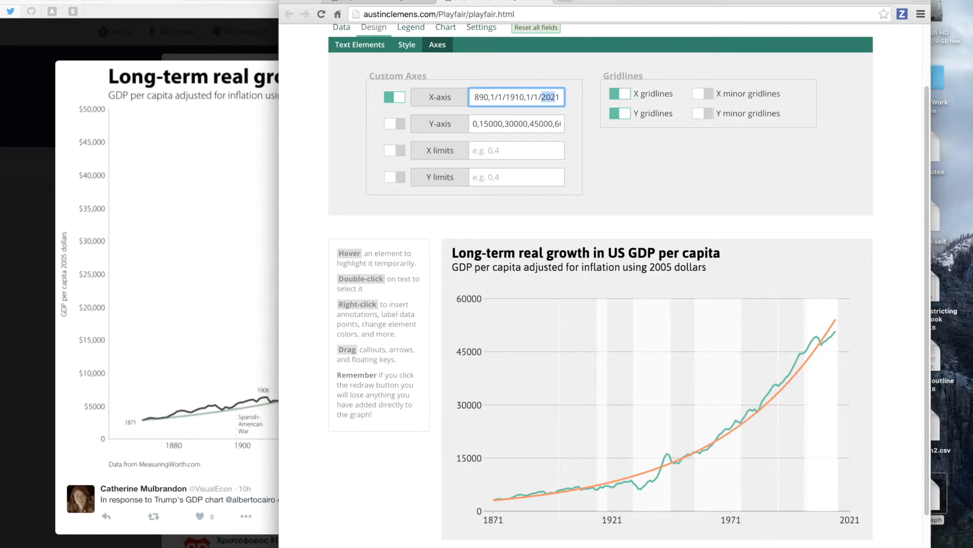
type("1930")
Extend the custom X-axis values with 1/1/1950 and 1/1/1970
key("Right")
key("Right")
key("Right")
key("Right")
key("Right")
key("Right")
key("Right")
key("shift+Right")
key("shift+Right")
type("50")
key("Right")
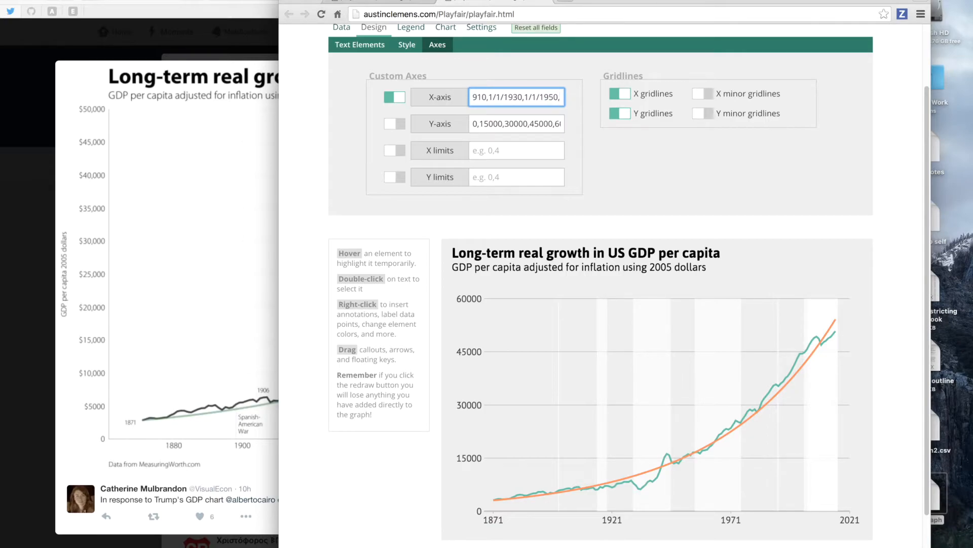
type(",1/1/1921,")
key("Left")
key("shift+Left")
key("shift+Left")
type("70")
key("Right")
Complete the custom X-axis values with 1/1/1990 and 1/1/2010, and redraw the chart
left_click(524, 97)
key("shift+Right")
key("shift+Right")
key("shift+Right")
key("shift+Right")
key("shift+Right")
key("shift+Right")
key("shift+Right")
key("shift+Right")
key("shift+Right")
key("Delete")
key("End")
key("BackSpace")
key("BackSpace")
type("90,1/1/1970")
key("BackSpace")
key("BackSpace")
key("BackSpace")
key("BackSpace")
type("2010")
left_click(537, 205)
scroll(537, 205, "down", 3)
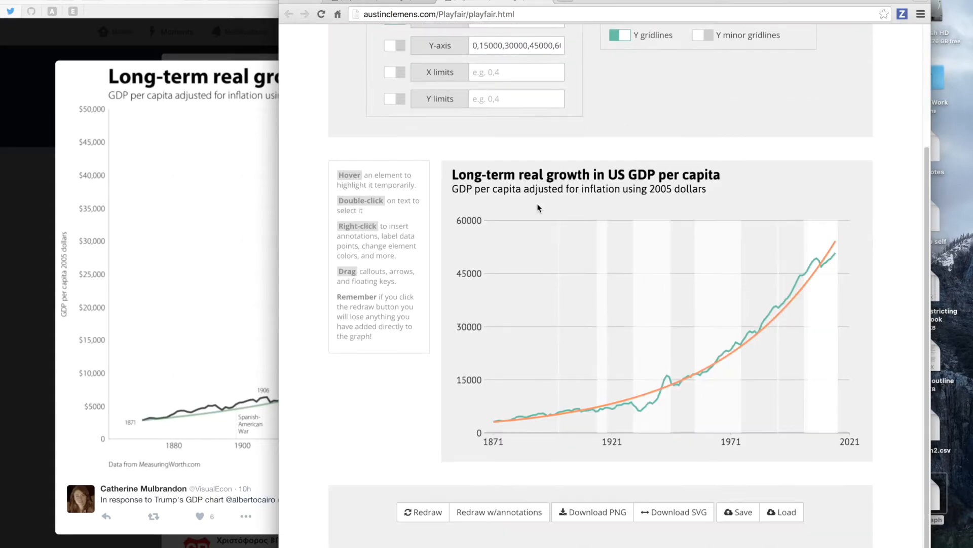
left_click(424, 515)
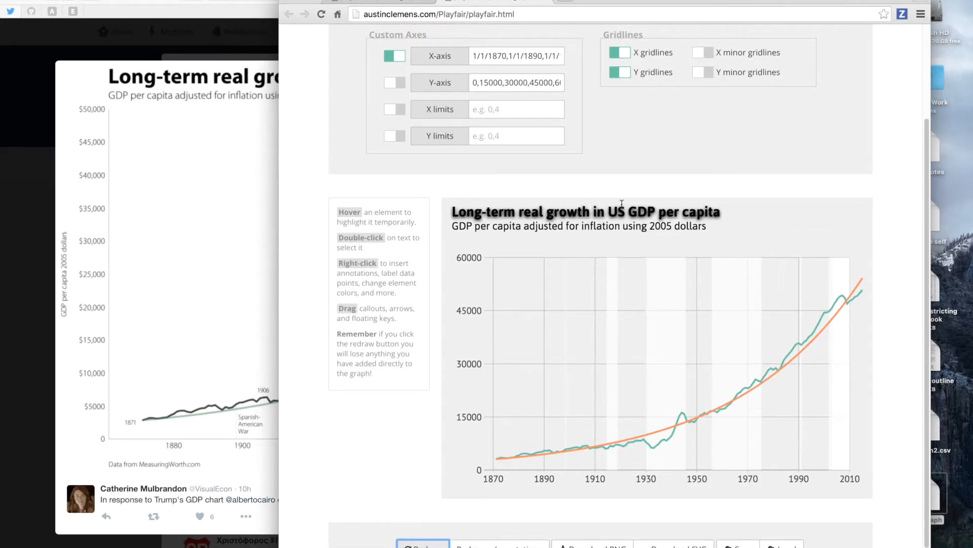
Turn off the X gridlines and redraw the chart
left_click(624, 53)
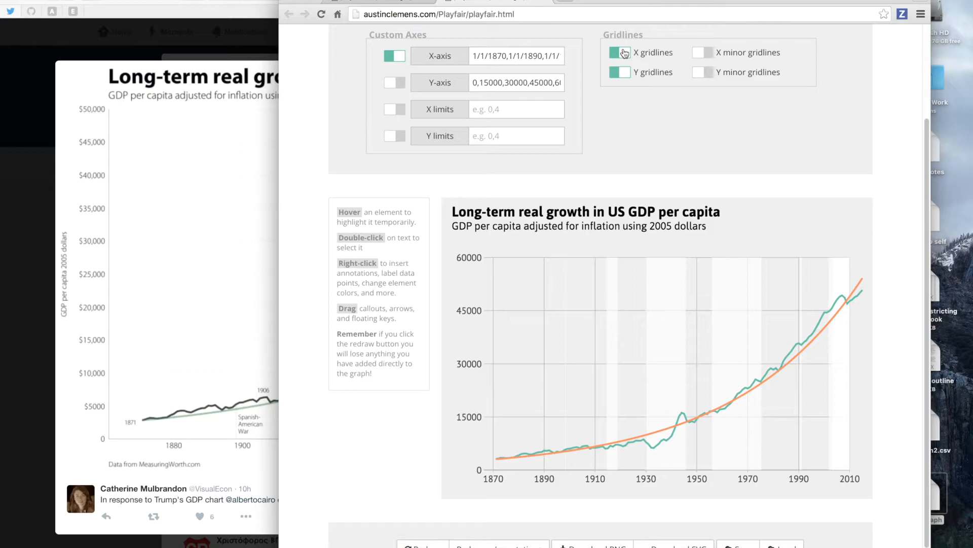
left_click(625, 54)
left_click(423, 544)
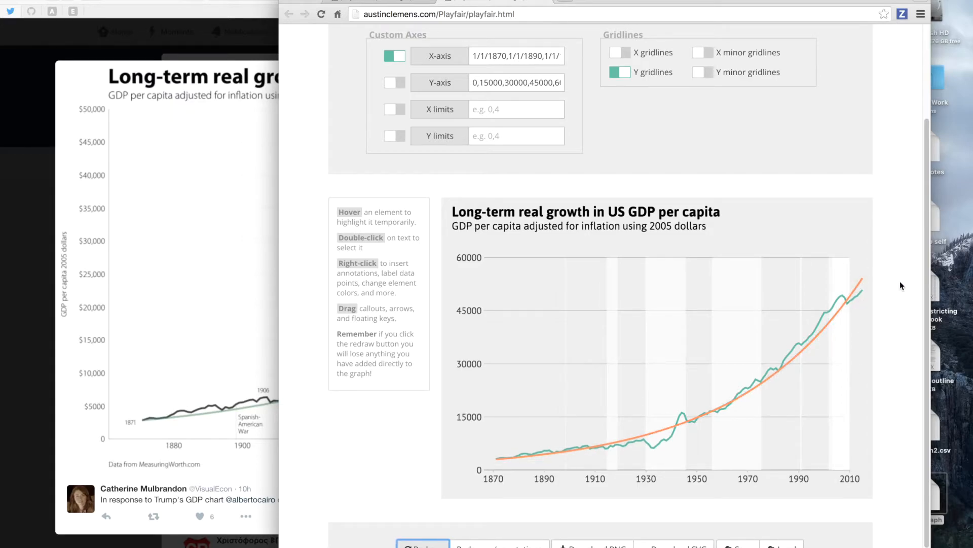
Enable custom X limits, set them to 1/1/1870,1/1/2016, and redraw the chart
left_click(395, 109)
left_click(484, 114)
type("1/1/1870,")
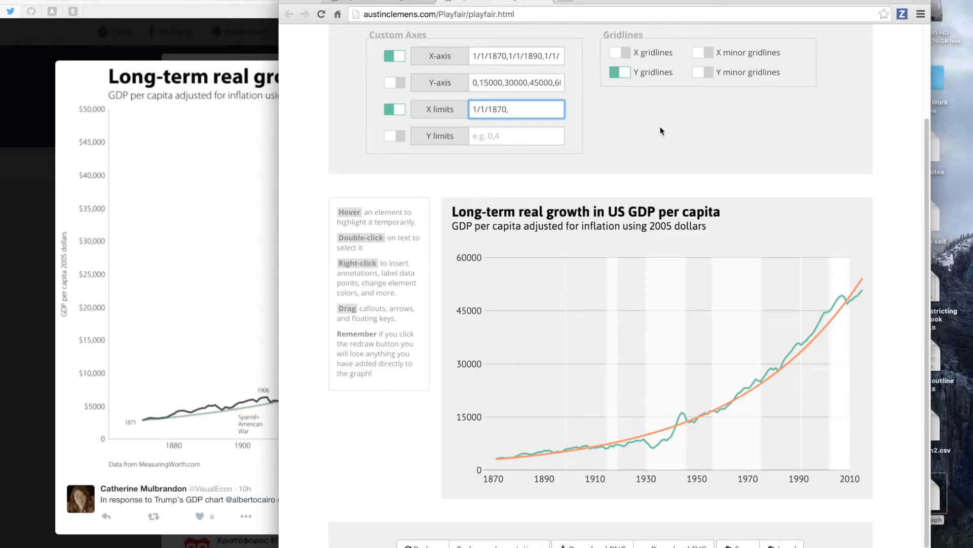
type("1/1/2016")
left_click(414, 543)
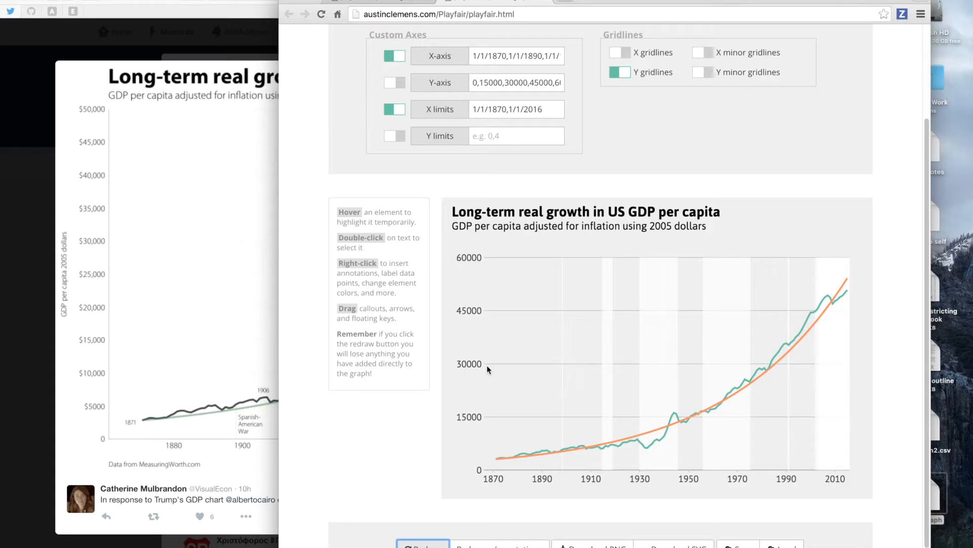
Set the y-axis label to "GDP per apita 2005 dollars" and redraw the chart
scroll(543, 175, "up", 2)
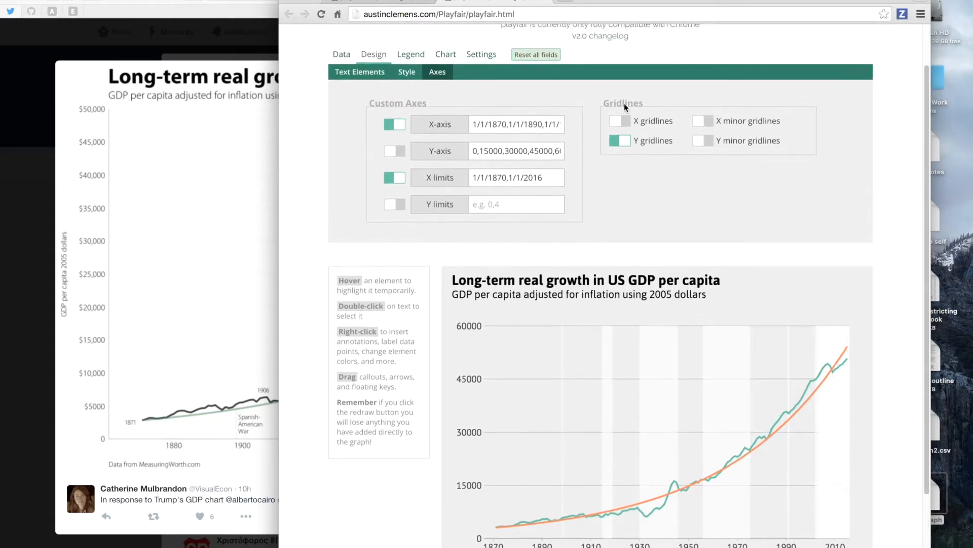
left_click(412, 87)
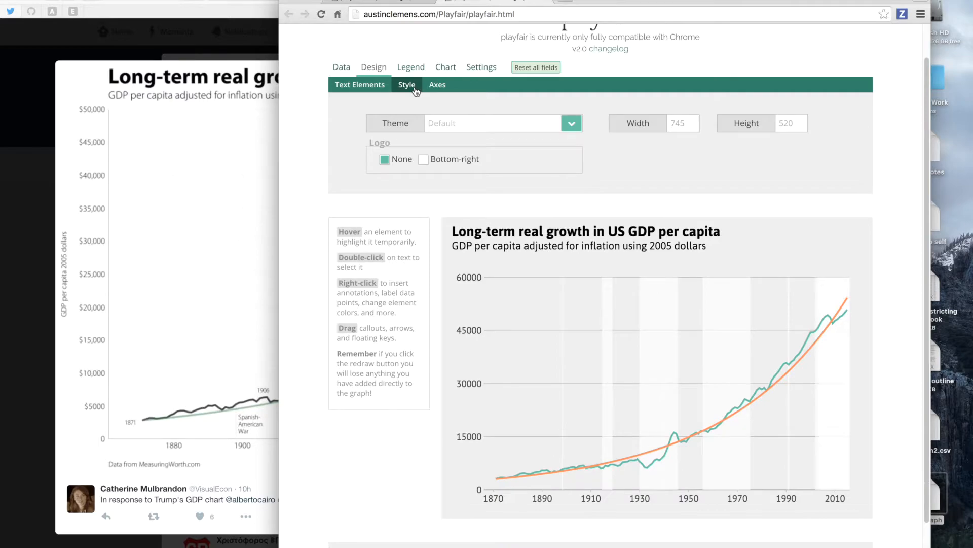
left_click(371, 90)
left_click(441, 148)
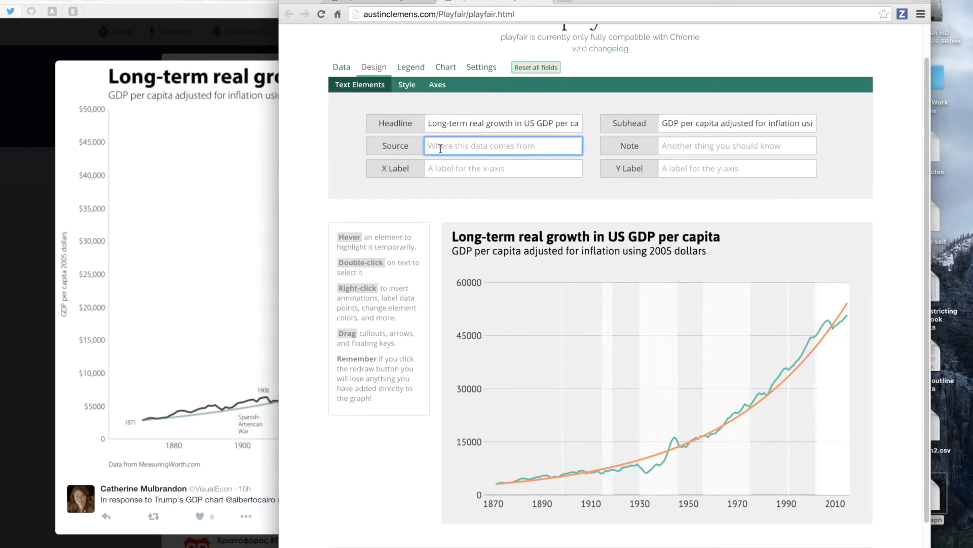
left_click(692, 163)
type("GDP per a")
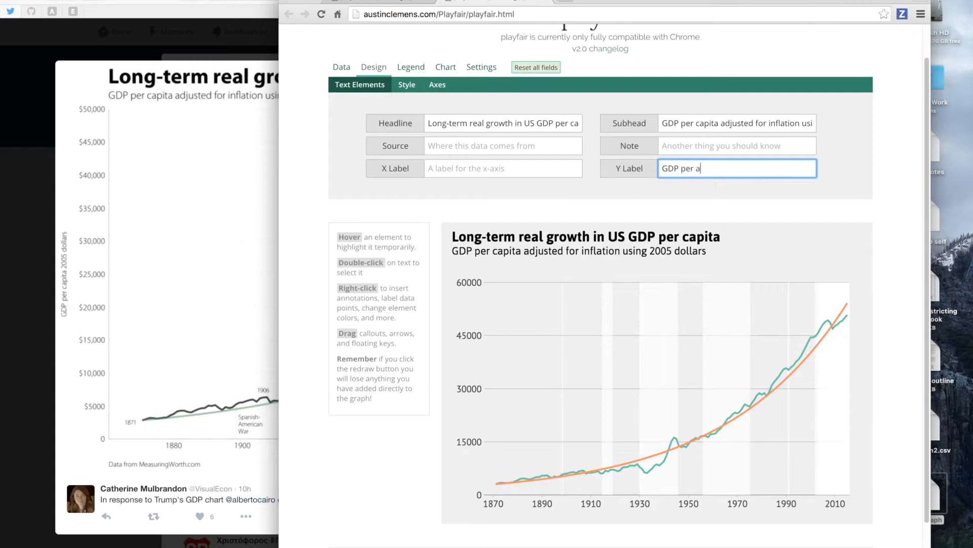
type("pita 2005 dollars")
scroll(470, 500, "down", 1)
left_click(423, 539)
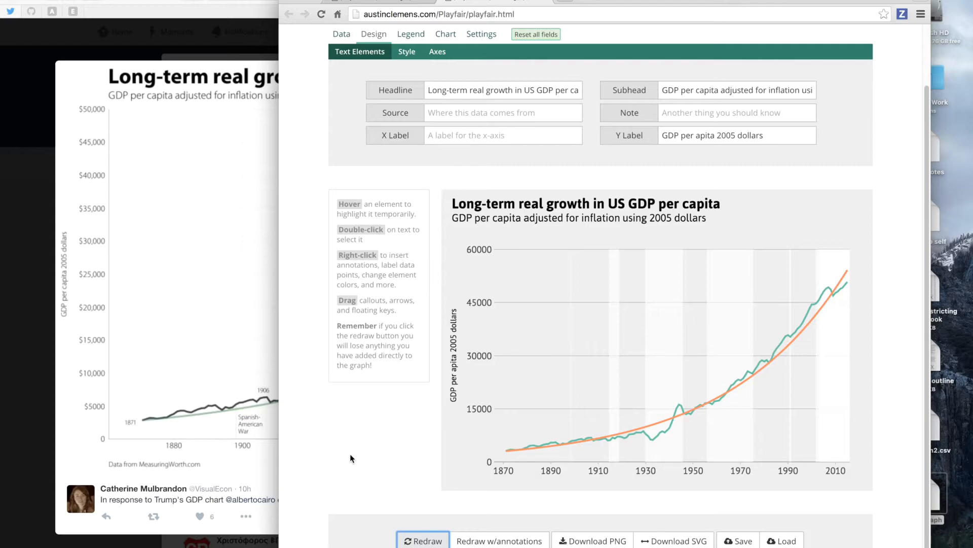
Clear the y-axis label and redraw the chart without it
left_click_drag(765, 135, 661, 135)
key("BackSpace")
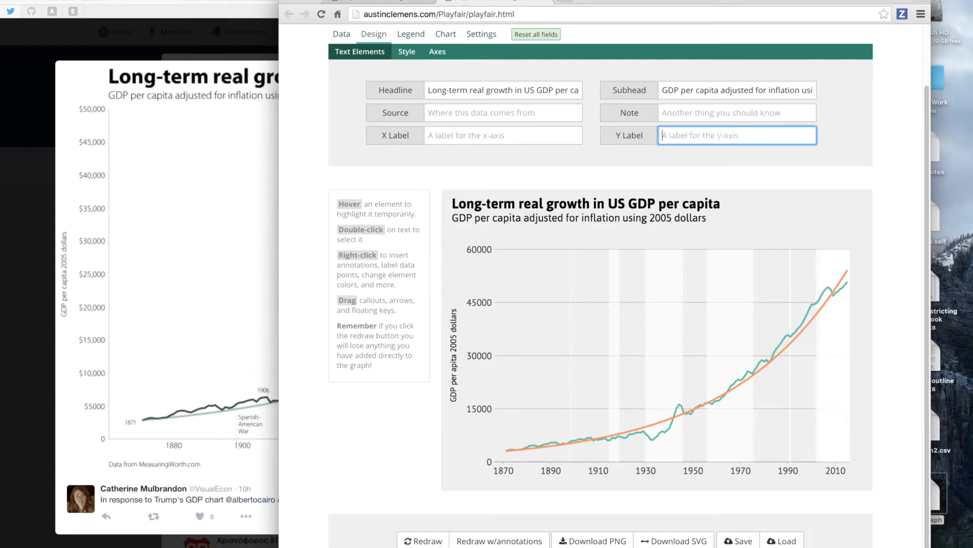
left_click(423, 540)
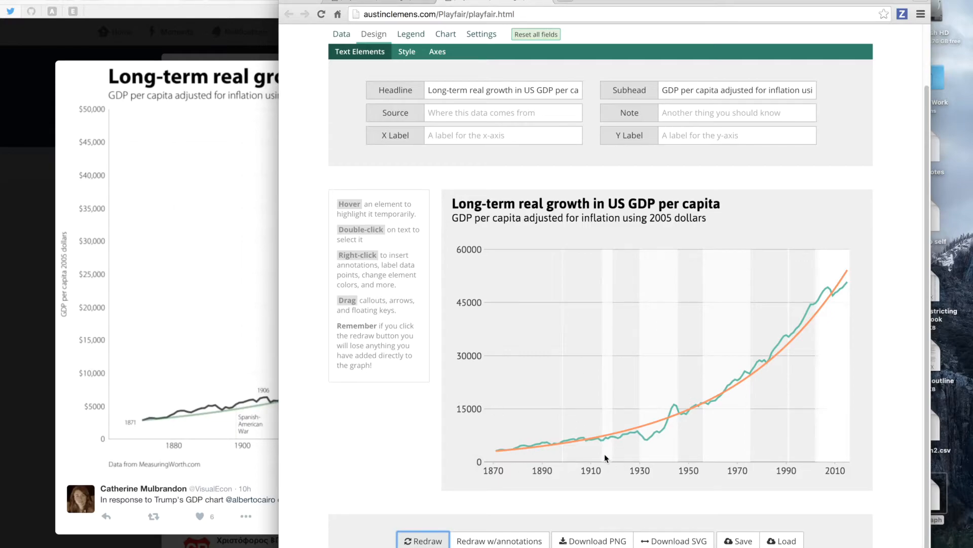
Shift the Playfair window aside, compare its chart with the reference, and examine the shaded band starting around 1930
mouse_move(594, 1)
left_mouse_down()
mouse_move(972, 1)
mouse_move(391, 29)
mouse_move(0, 110)
mouse_move(500, 113)
mouse_move(519, 104)
mouse_move(607, 1)
left_mouse_up()
left_click(236, 290)
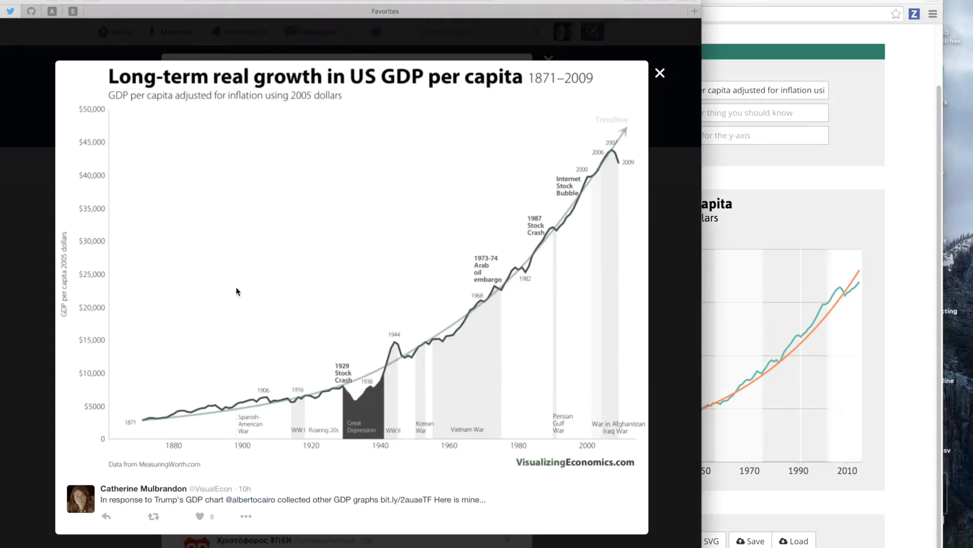
left_click(767, 387)
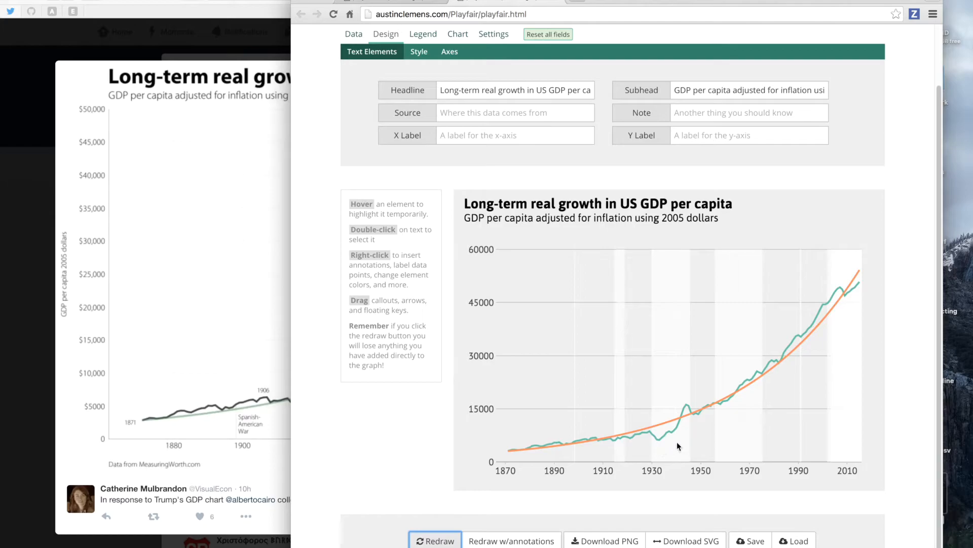
left_click(677, 448)
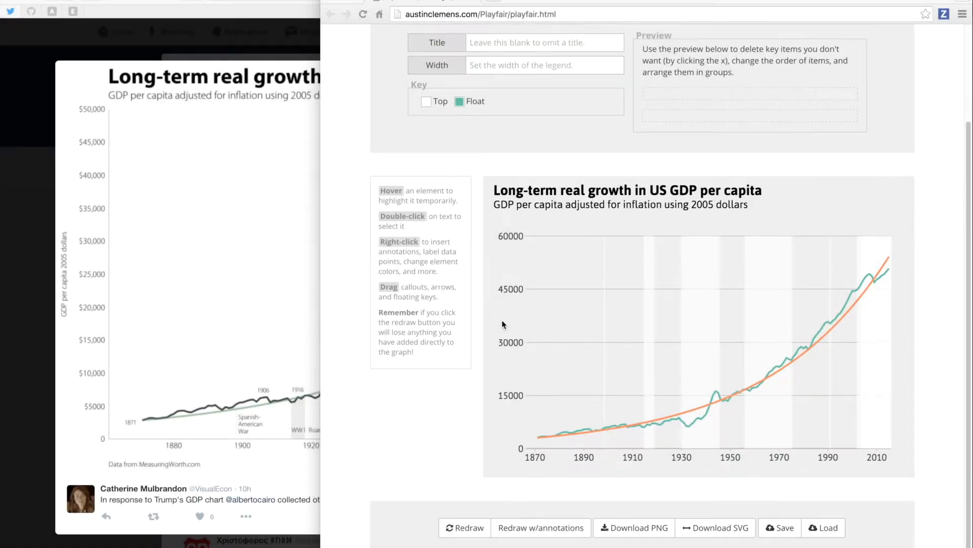
scroll(502, 323, "down", 1)
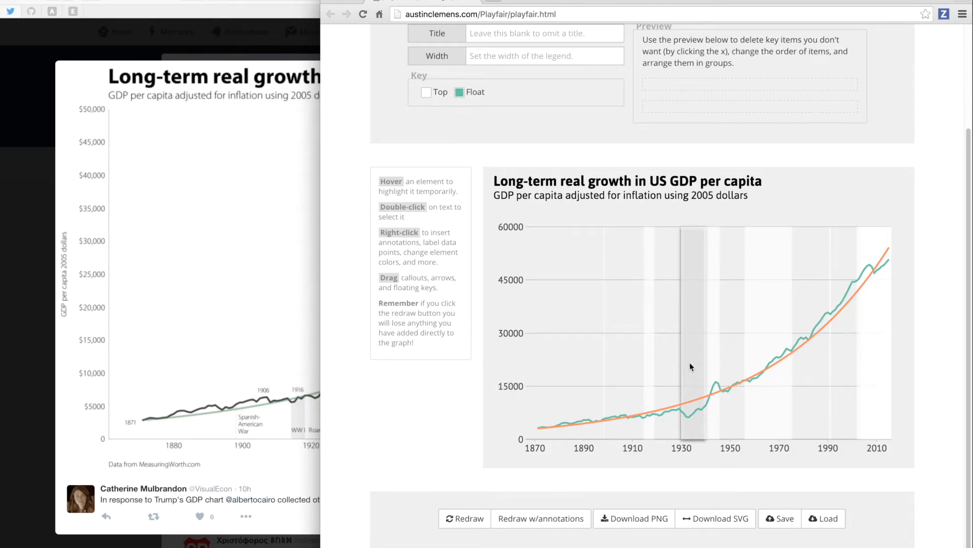
Recolor the shaded band starting around 1930 light gray and compare it with the Great Depression area in the reference chart
left_click(294, 474)
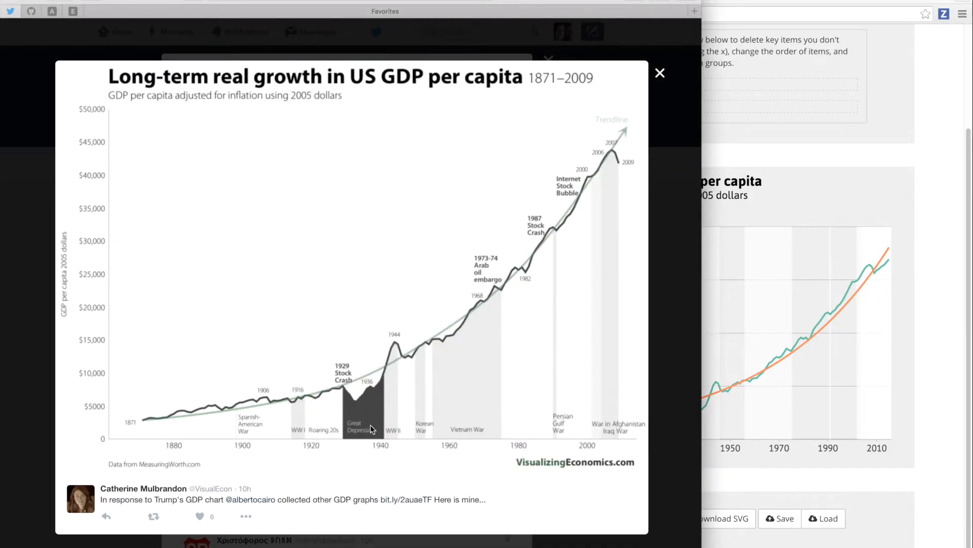
left_click(816, 174)
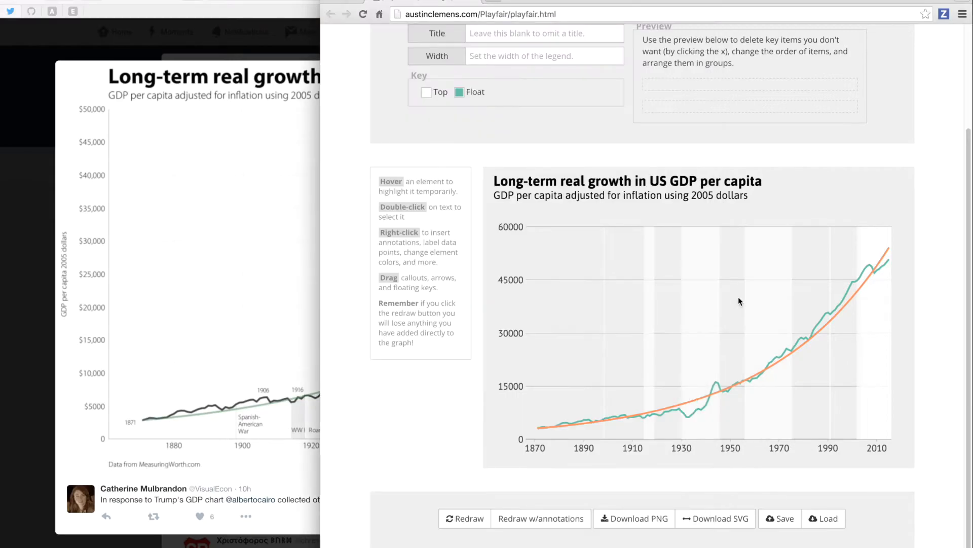
left_click(270, 415)
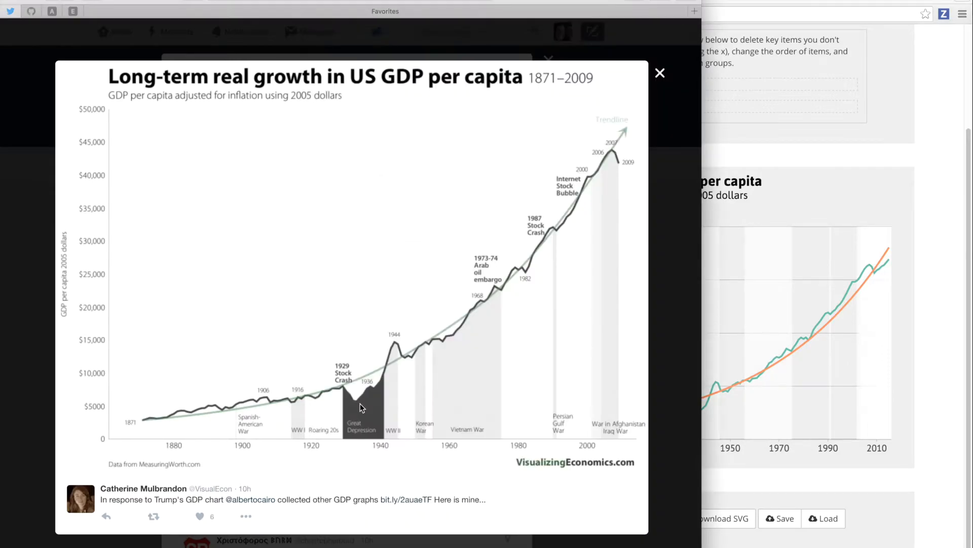
left_click(738, 446)
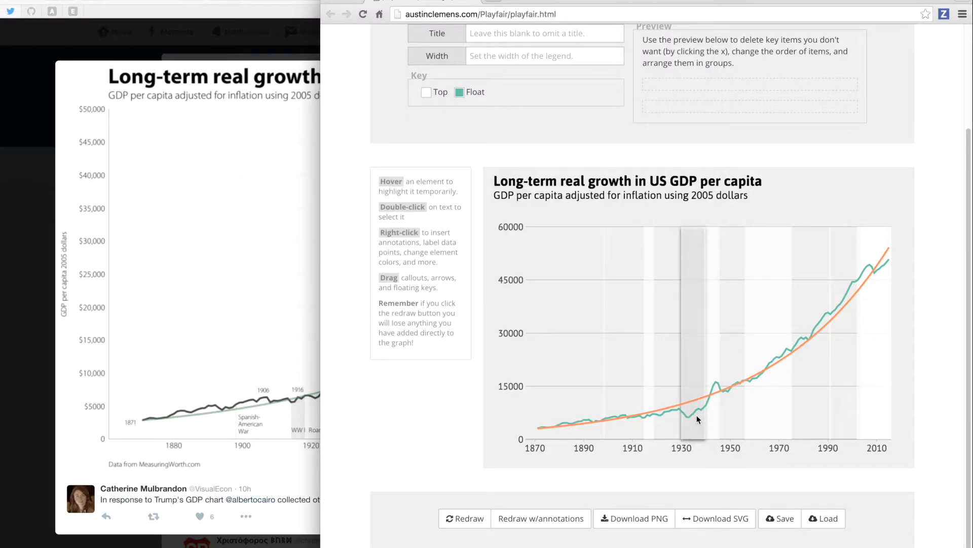
right_click(692, 359)
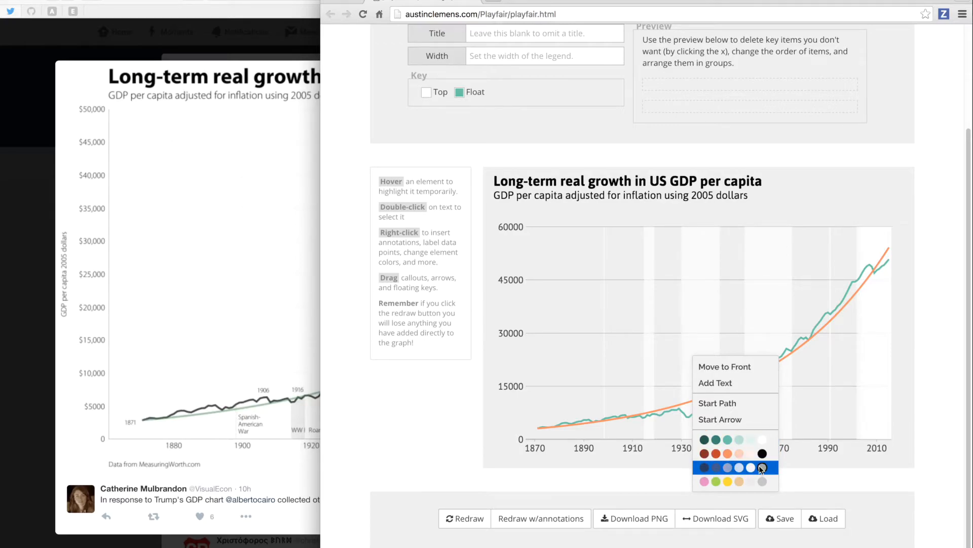
left_click(763, 481)
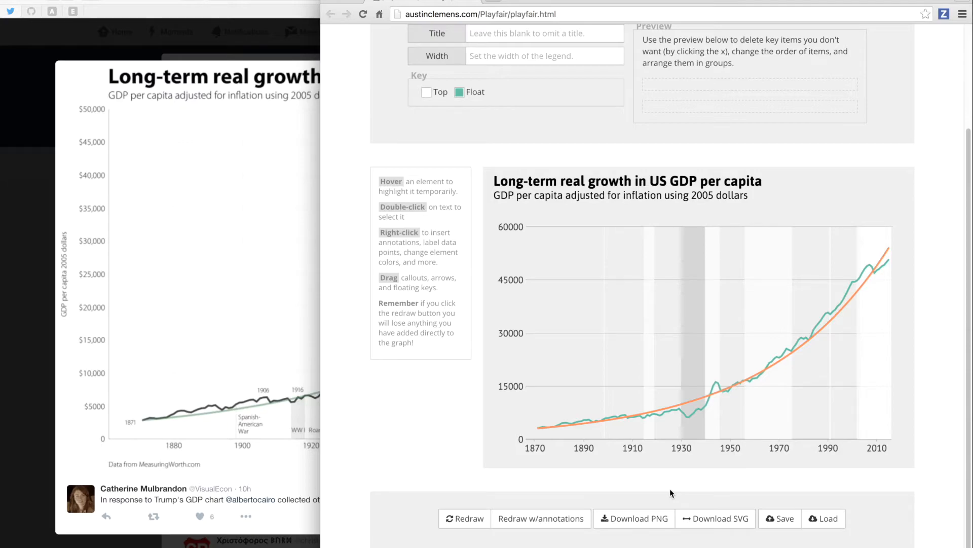
left_click(273, 347)
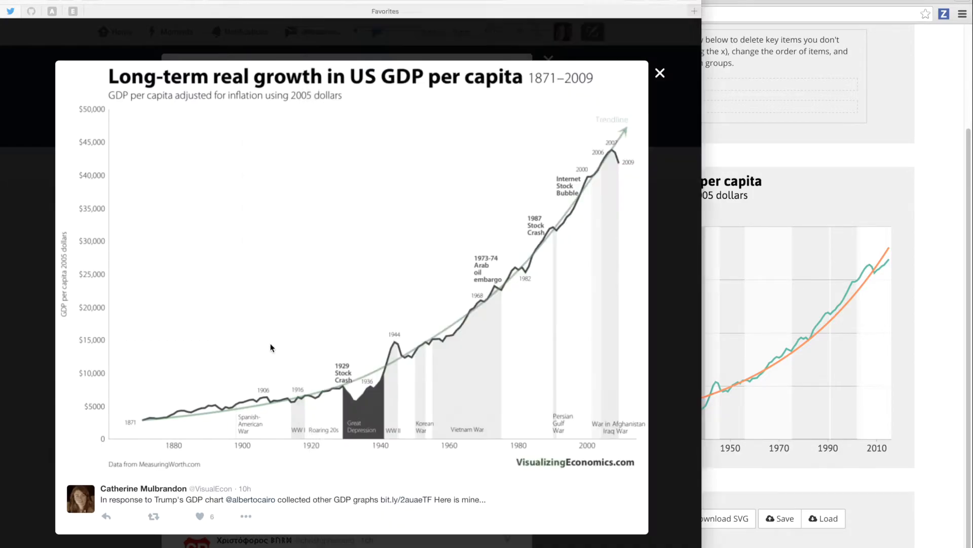
left_click(789, 182)
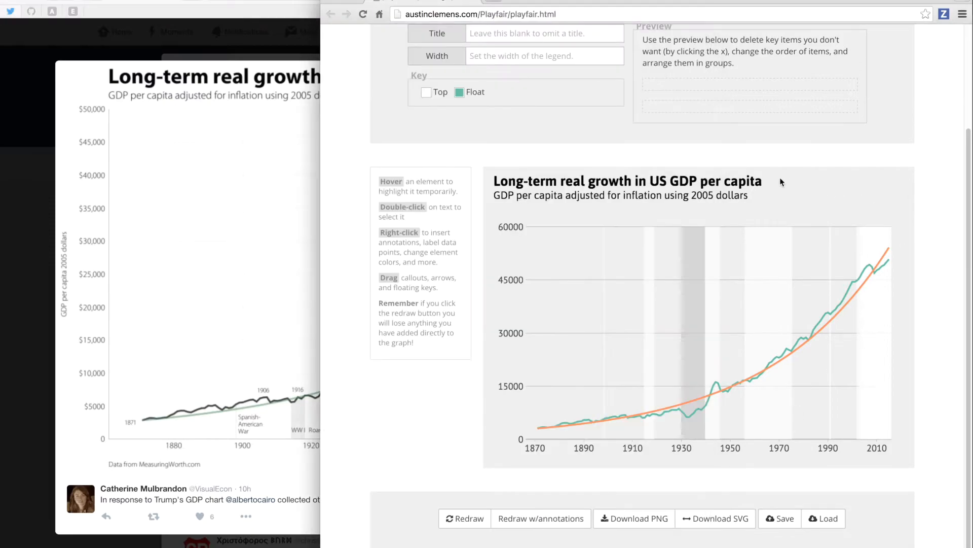
left_click(202, 364)
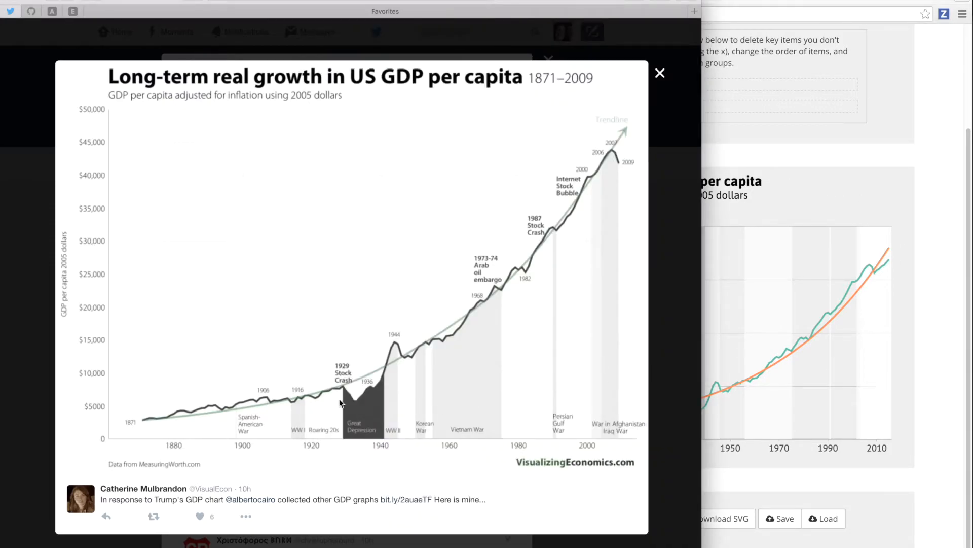
left_click(818, 169)
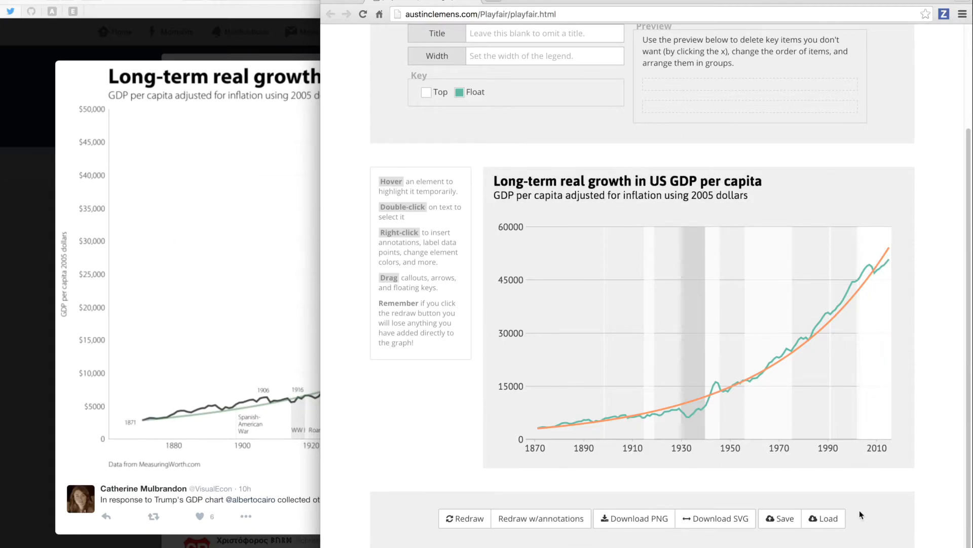
Set the graph area's chart fill to #000 and redraw the chart
scroll(795, 424, "up", 1)
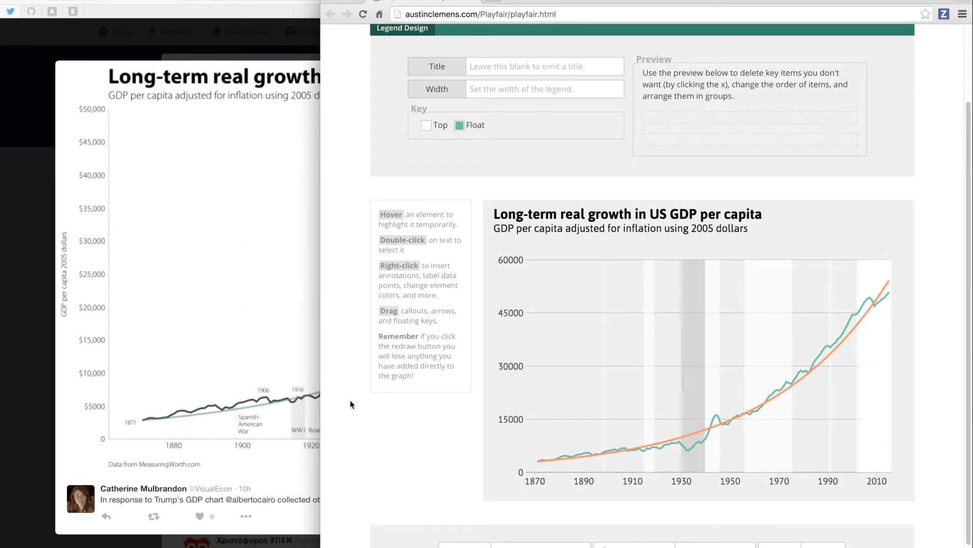
scroll(402, 376, "up", 3)
left_click(523, 108)
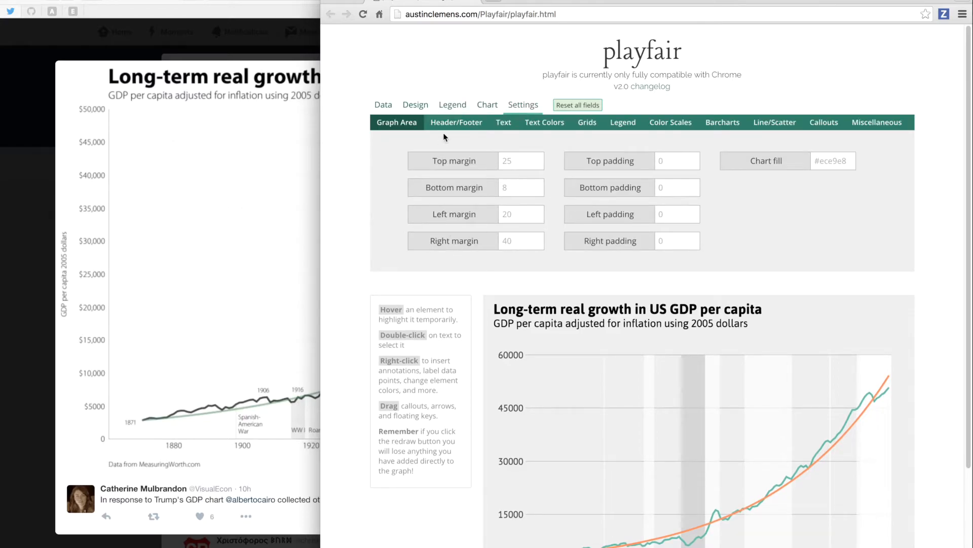
left_click(839, 161)
type("#")
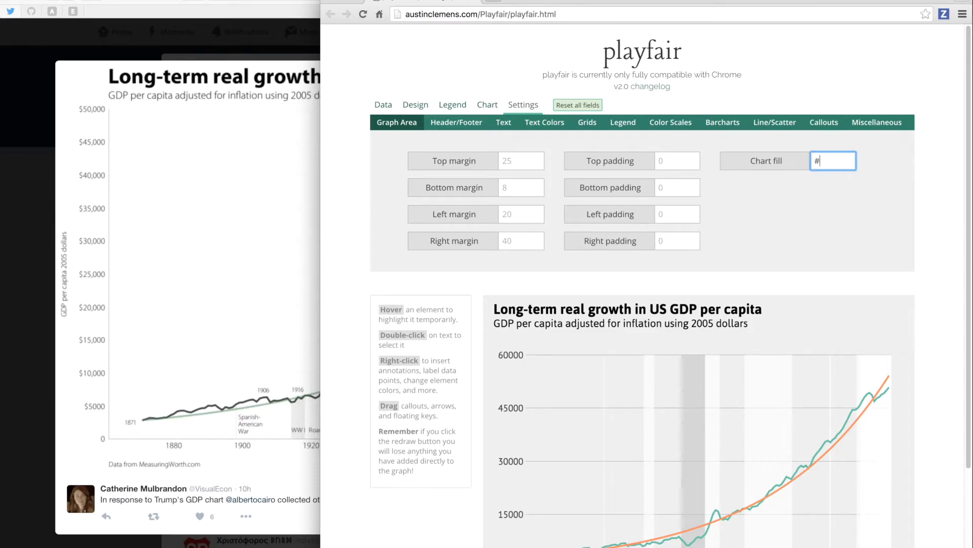
type("000")
scroll(700, 246, "down", 3)
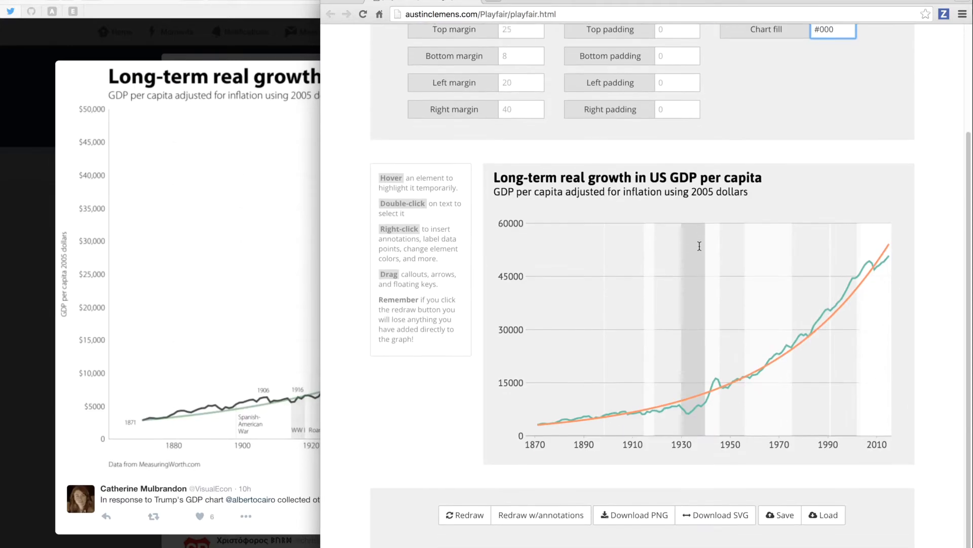
left_click(464, 515)
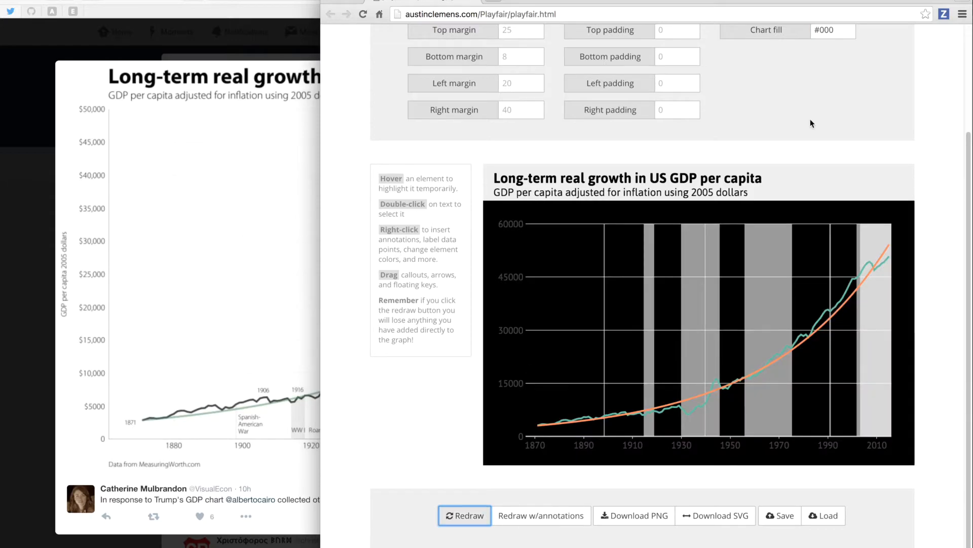
Change the chart fill to #fff and redraw the chart
scroll(810, 118, "up", 1)
double_click(827, 81)
type("fff")
scroll(518, 485, "down", 1)
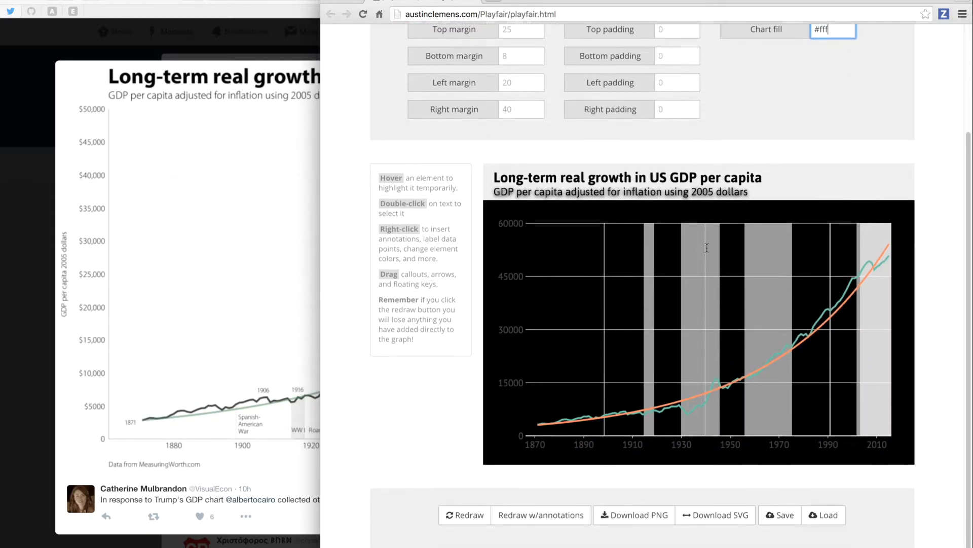
left_click(469, 514)
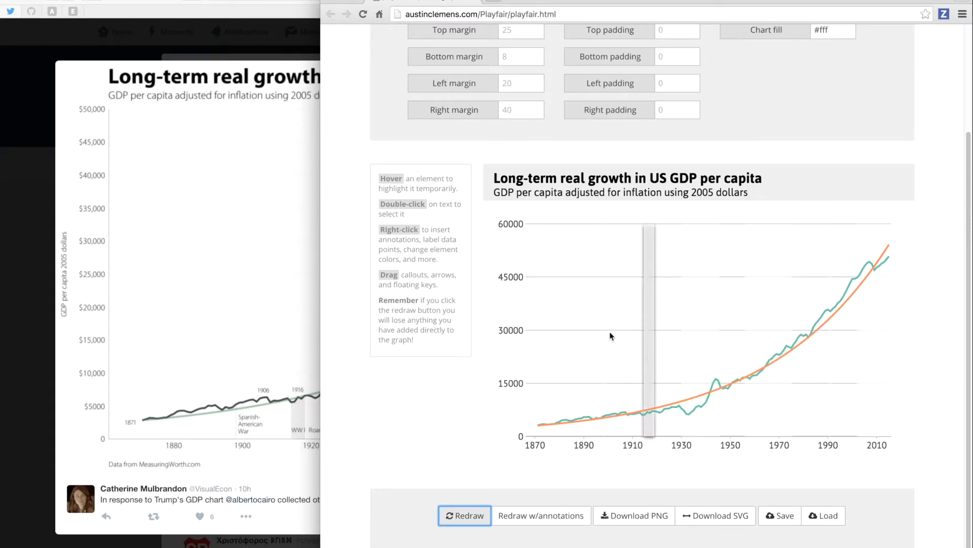
Clear the custom chart fill and redraw the chart with the default background
scroll(730, 292, "up", 3)
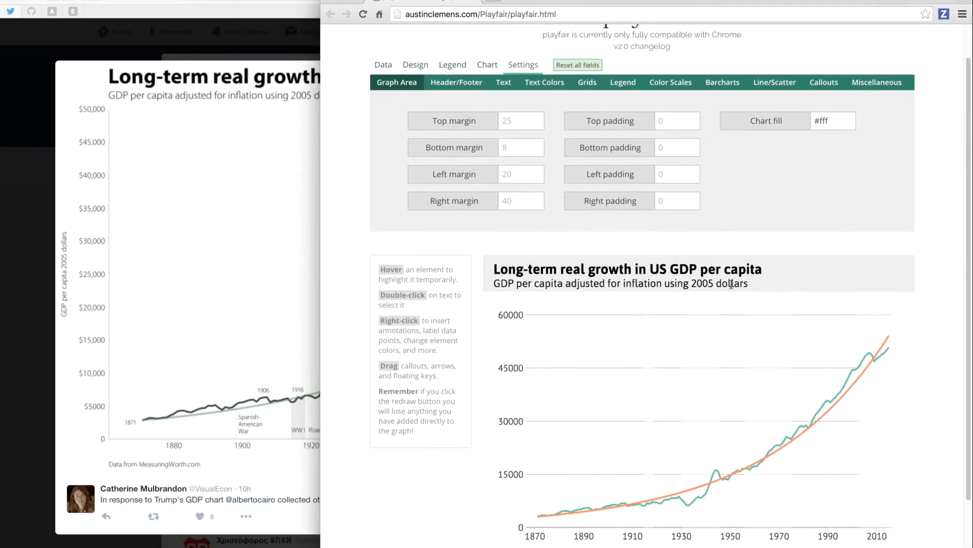
triple_click(846, 122)
key("BackSpace")
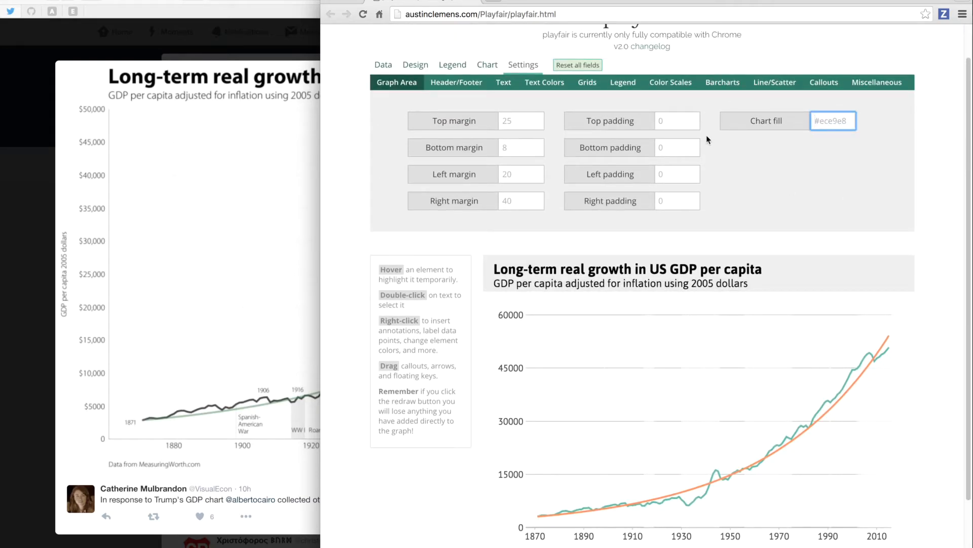
scroll(709, 139, "down", 2)
left_click(460, 526)
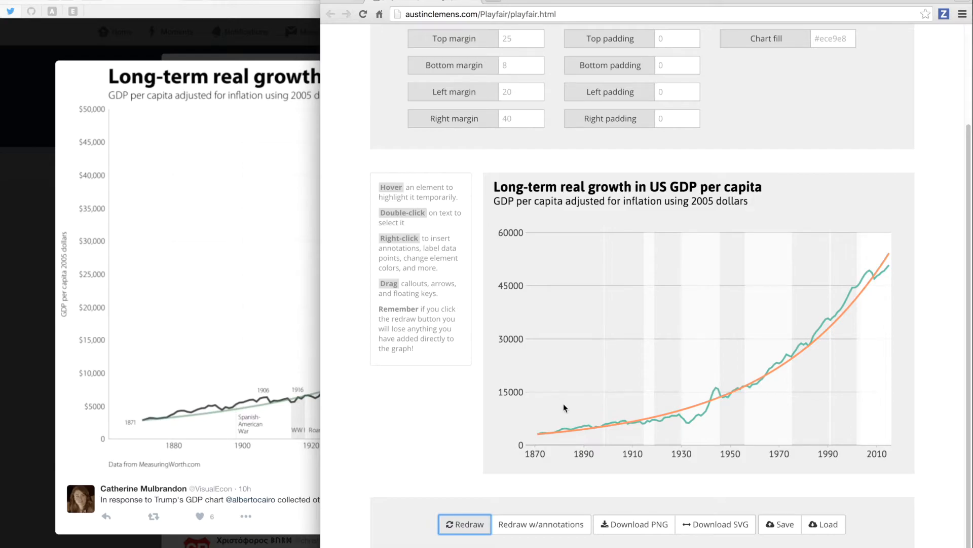
Compare the chart with the reference and bring the teal GDP line in front of the orange trendline
left_click(263, 373)
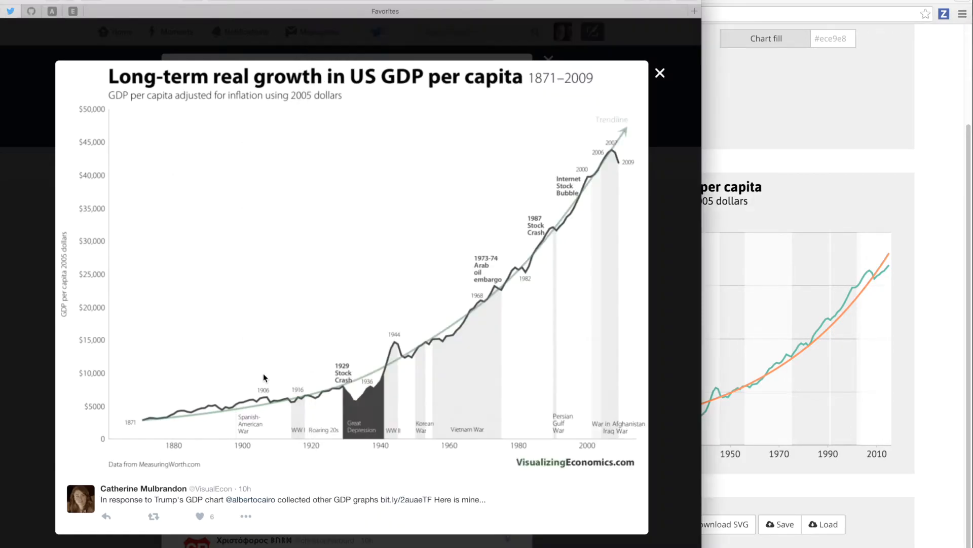
left_click(811, 206)
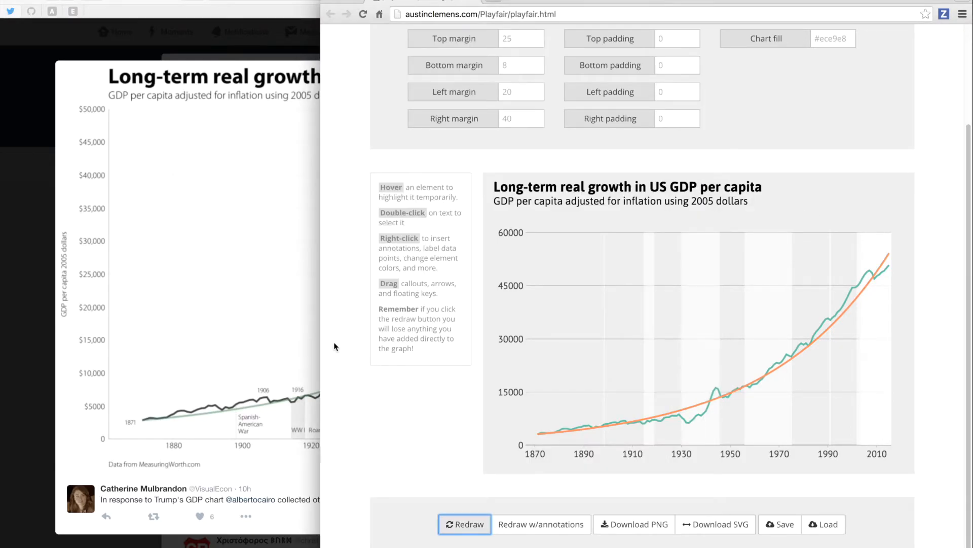
left_click(263, 327)
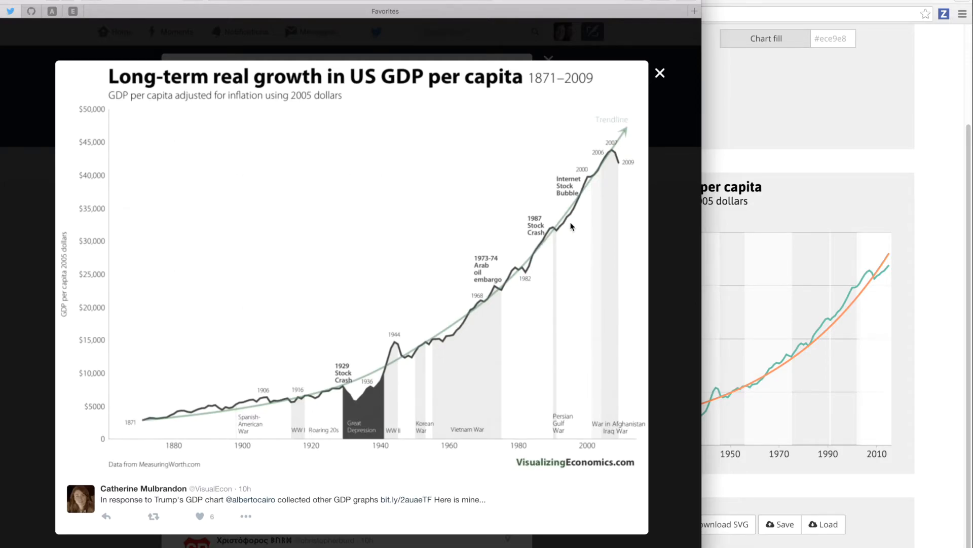
left_click(798, 192)
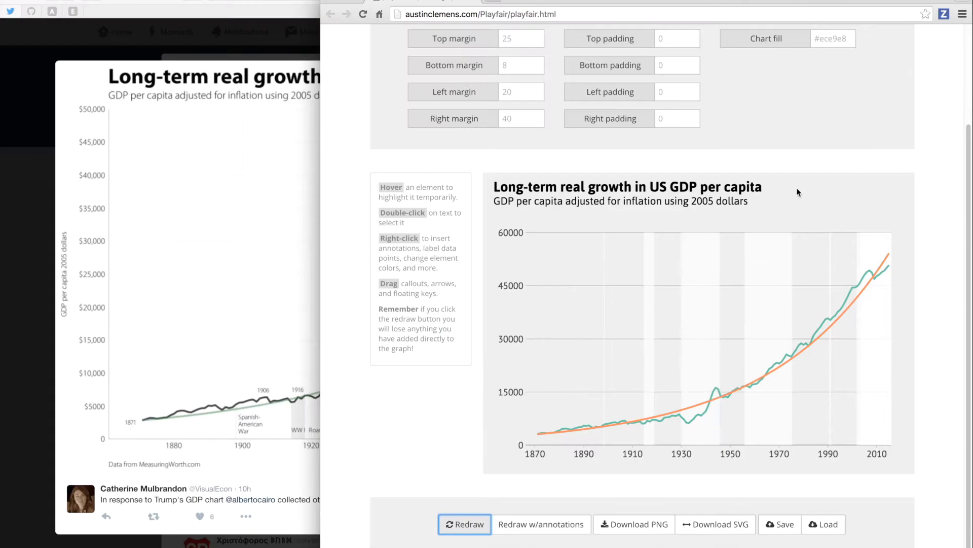
right_click(857, 285)
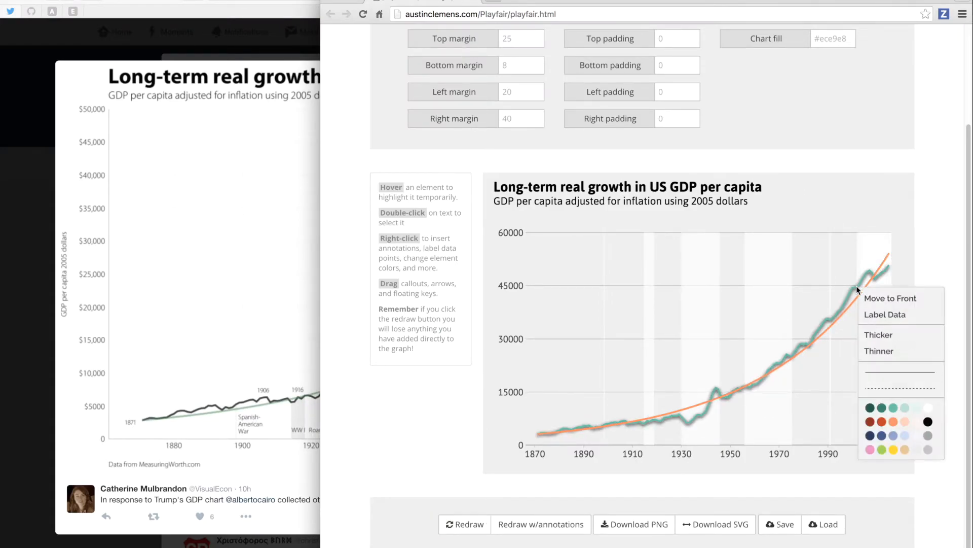
left_click(863, 293)
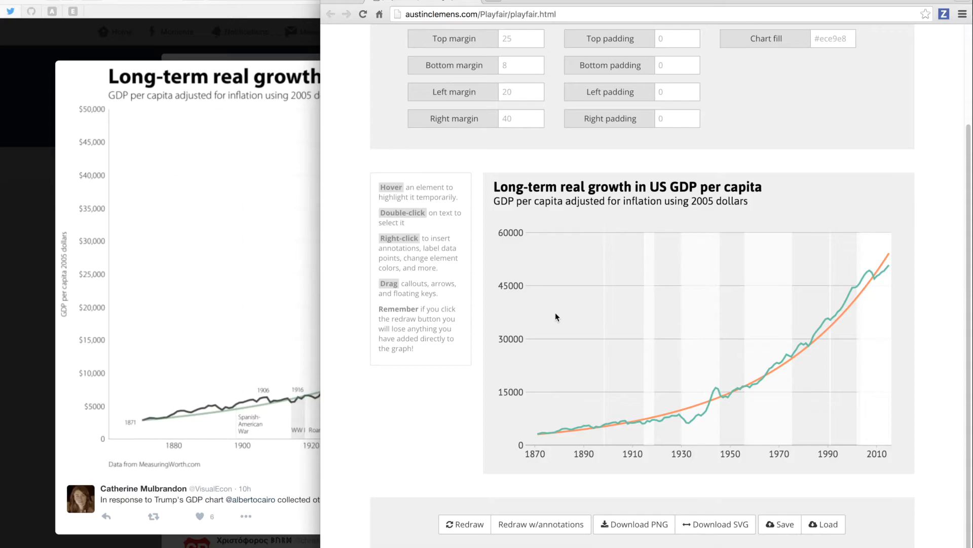
Rewrite the 60000 label on the y-axis as "$60,000"
double_click(507, 232)
key("BackSpace")
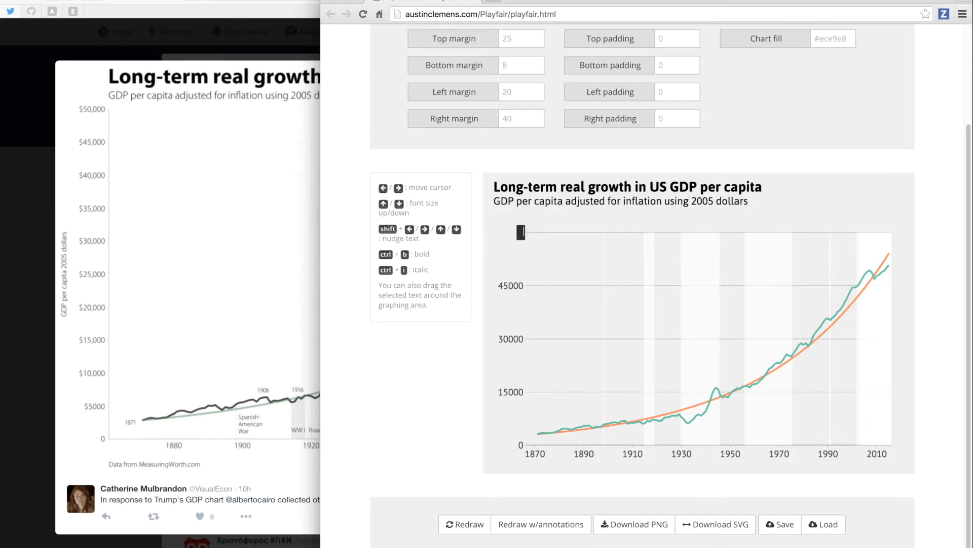
type("$60,000")
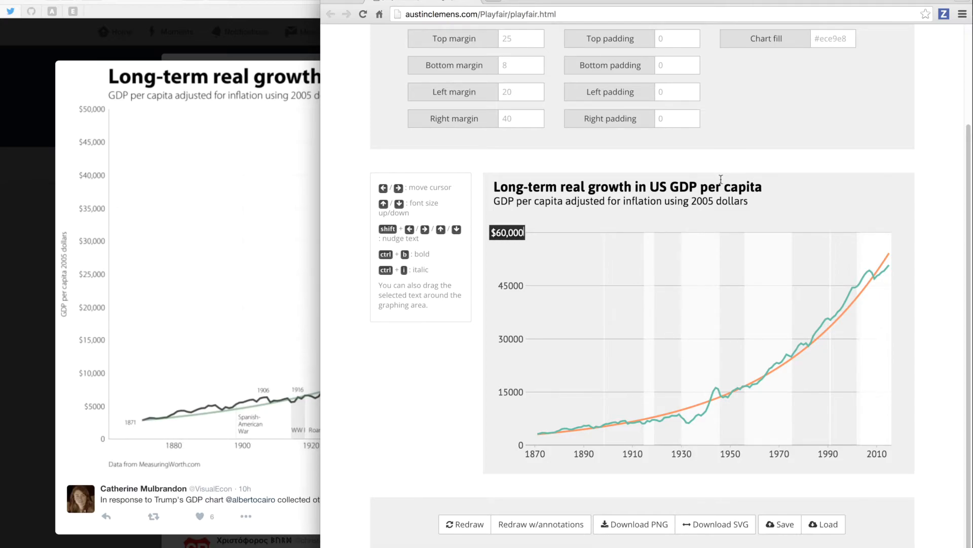
key("BackSpace")
key("BackSpace")
key("BackSpace")
key("BackSpace")
key("BackSpace")
type("0k")
key("BackSpace")
type(",000")
Rewrite the 45000 label on the y-axis as "$45,000"
left_click(507, 283)
double_click(508, 284)
key("BackSpace")
key("BackSpace")
key("BackSpace")
key("BackSpace")
key("BackSpace")
type("$45,000")
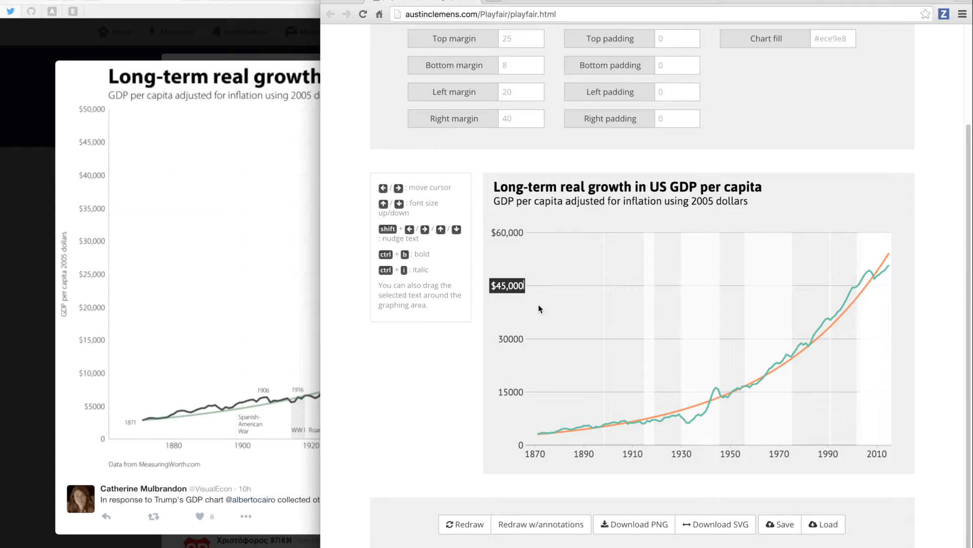
left_click(539, 308)
Rewrite the 30000 label on the y-axis as "$30,000"
double_click(511, 338)
key("BackSpace")
key("BackSpace")
key("BackSpace")
key("BackSpace")
key("BackSpace")
type("$30,000")
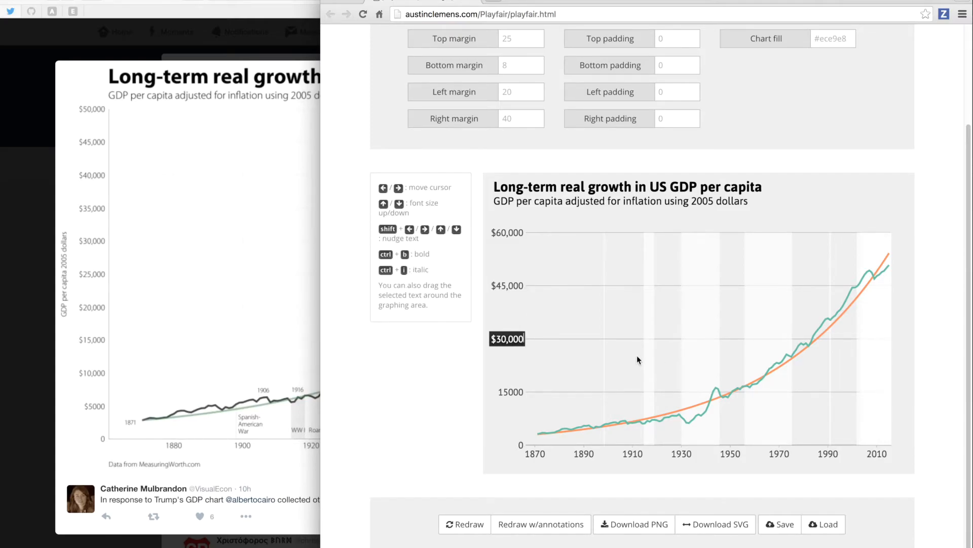
left_click(564, 308)
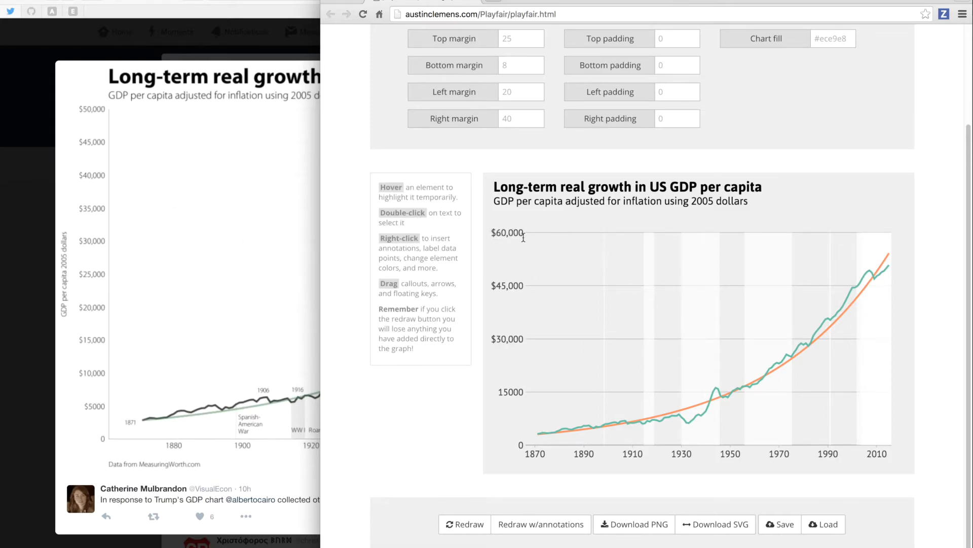
Rewrite the 15000 label on the y-axis as "$15,000"
double_click(508, 398)
key("BackSpace")
key("BackSpace")
key("BackSpace")
key("BackSpace")
key("BackSpace")
type("$15,000")
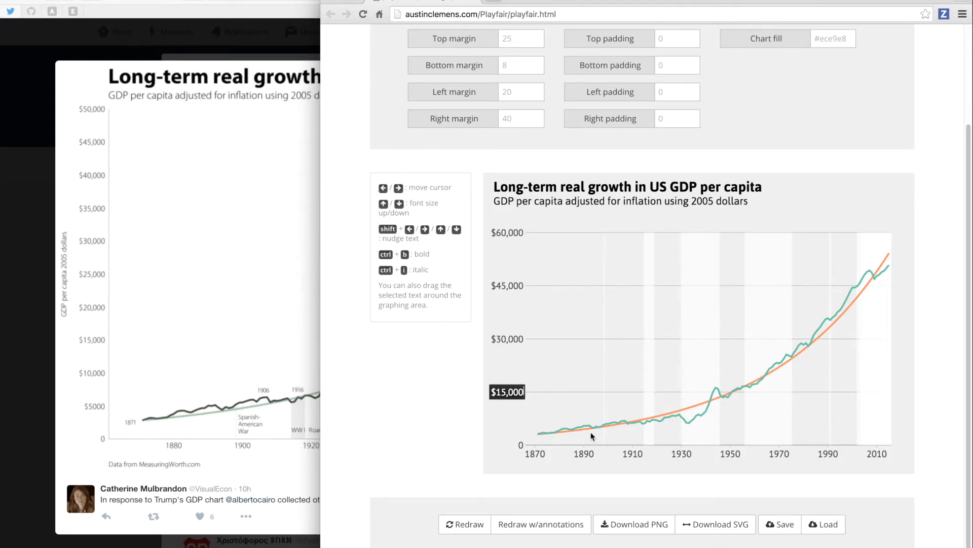
left_click(544, 405)
Rewrite the y-axis zero label as "$0" and shift the Playfair window aside to uncover the reference chart
double_click(521, 445)
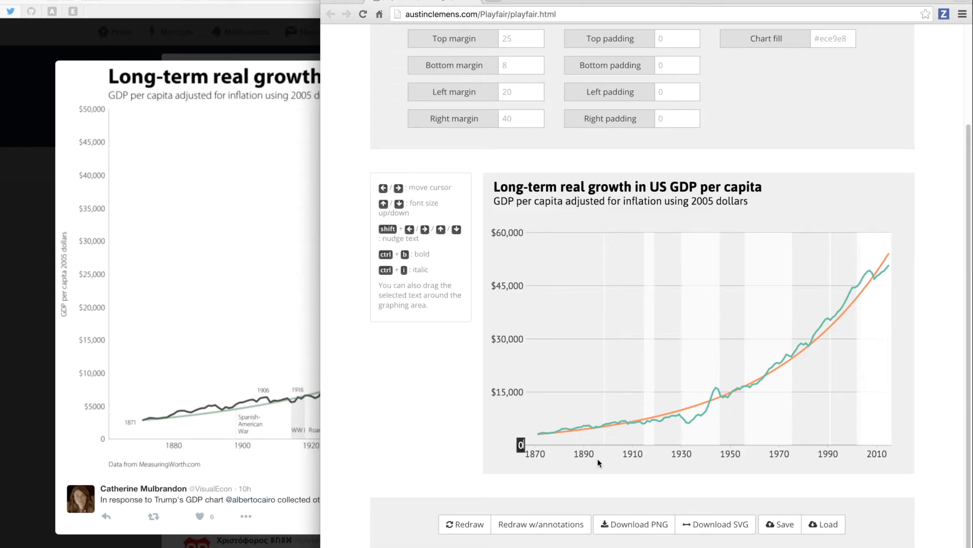
type("$")
left_click(504, 415)
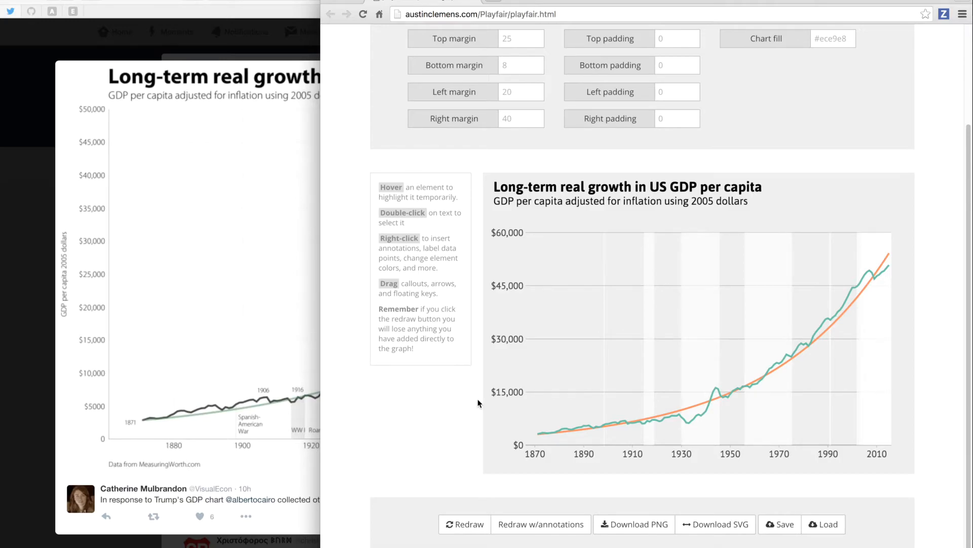
left_click_drag(543, 2, 896, 2)
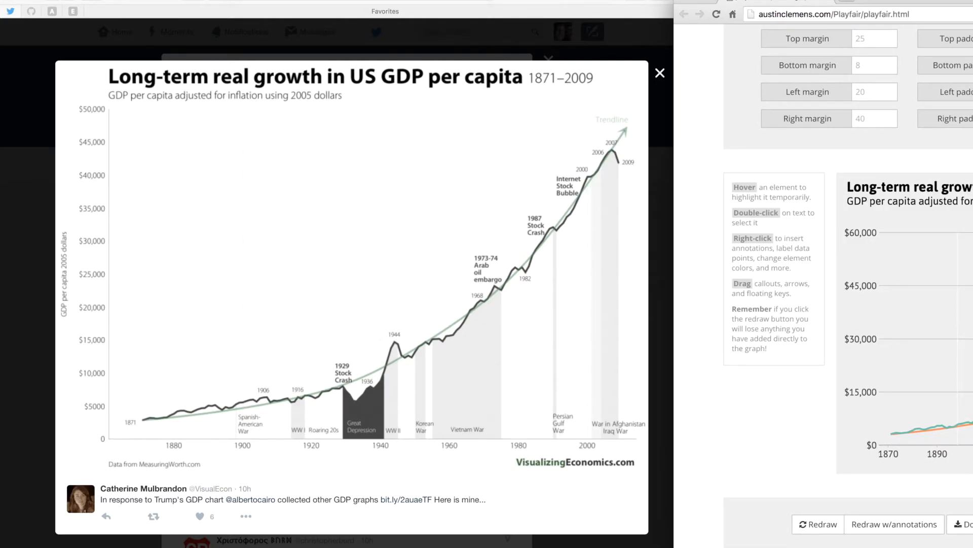
Bring the Playfair window back over the reference chart and insert an orange text annotation above the plot near 1990
left_click_drag(896, 2, 453, 3)
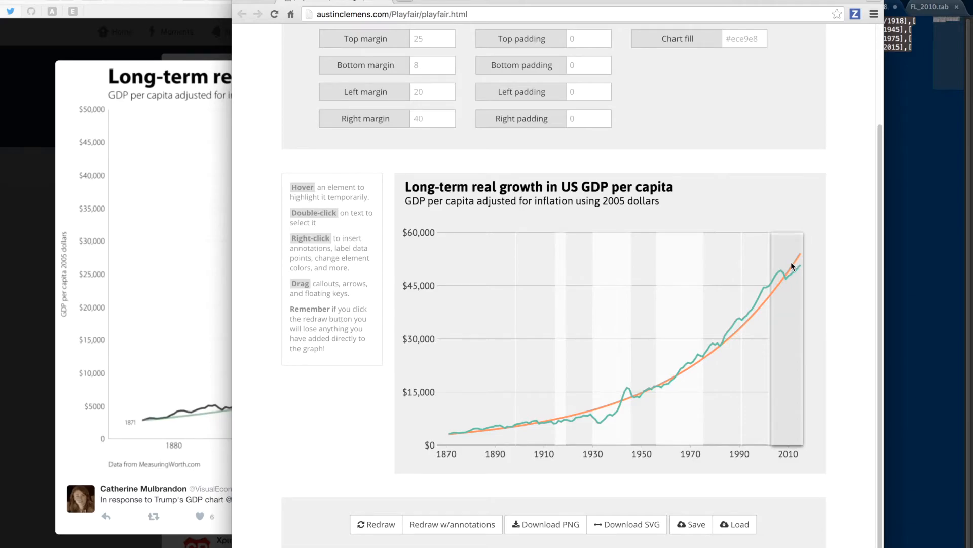
right_click(722, 205)
left_click(733, 252)
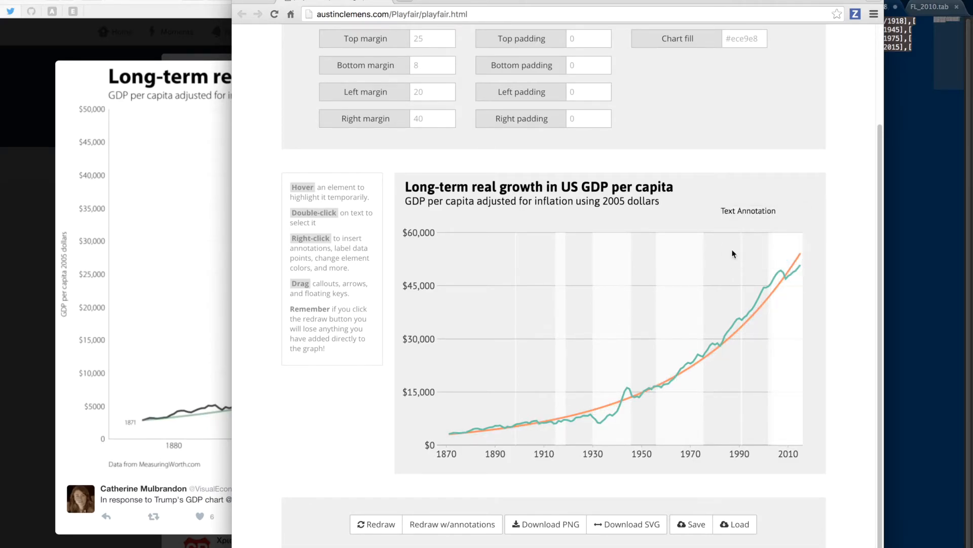
right_click(733, 215)
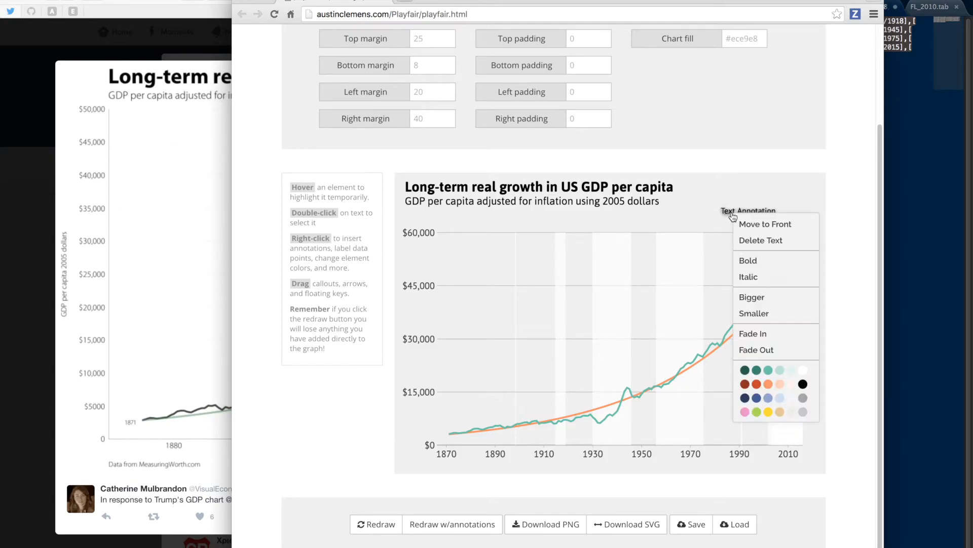
left_click(768, 384)
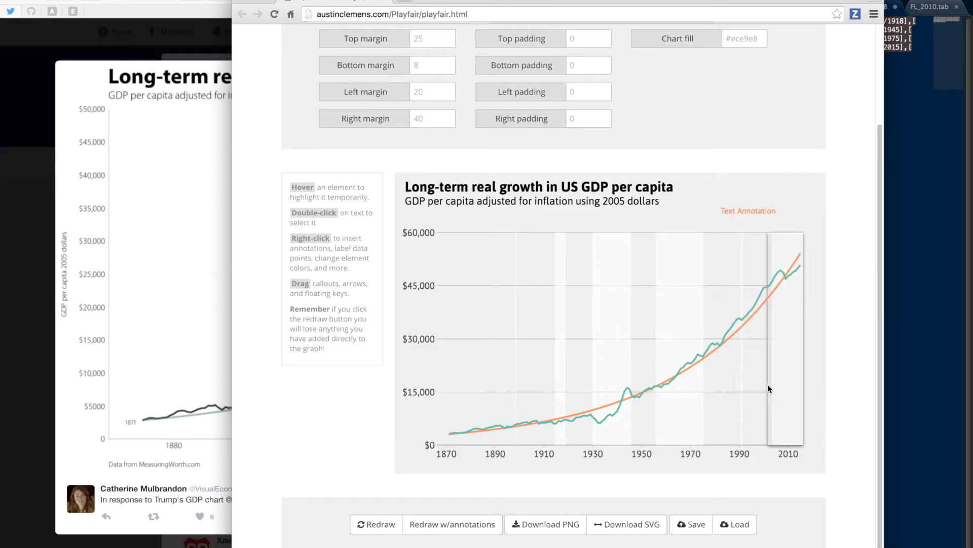
Replace the orange annotation's placeholder text with "Trendline"
double_click(750, 218)
key("BackSpace")
key("BackSpace")
key("BackSpace")
key("BackSpace")
key("BackSpace")
key("BackSpace")
key("BackSpace")
key("BackSpace")
key("BackSpace")
key("BackSpace")
key("BackSpace")
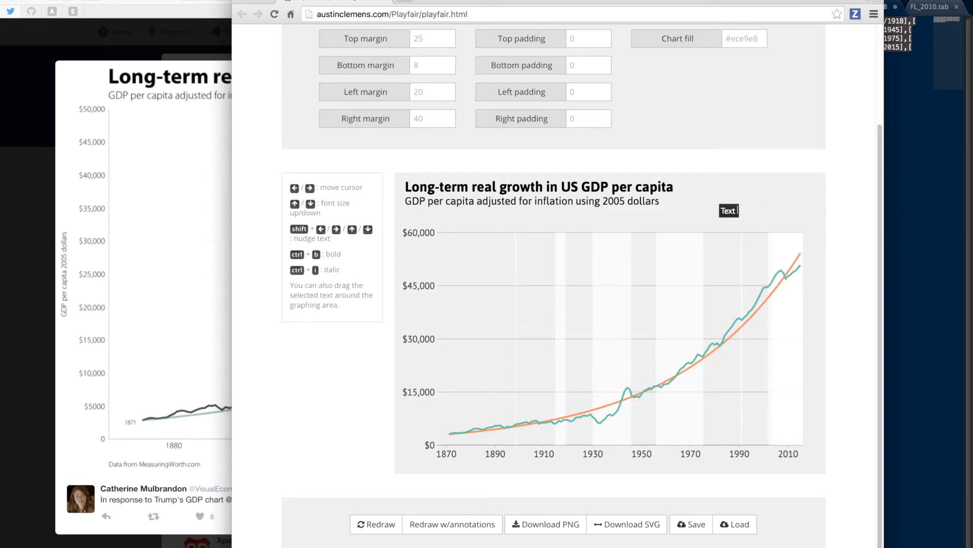
key("BackSpace")
key("BackSpace")
key("BackSpace")
type("Trendline")
left_click(740, 228)
Make the "Trendline" annotation bold and enlarge its font by two increments
double_click(743, 213)
key("ctrl+b")
key("Up")
key("Up")
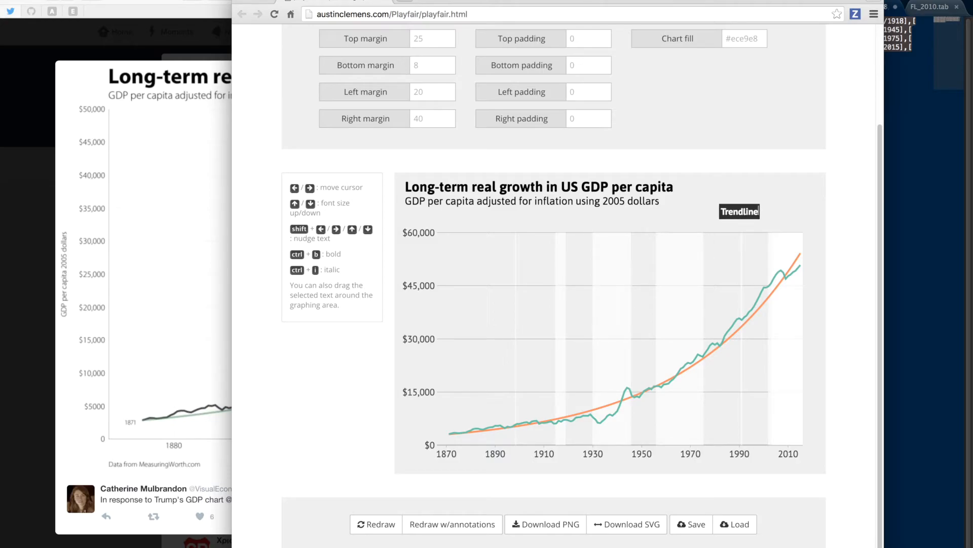
left_click(731, 229)
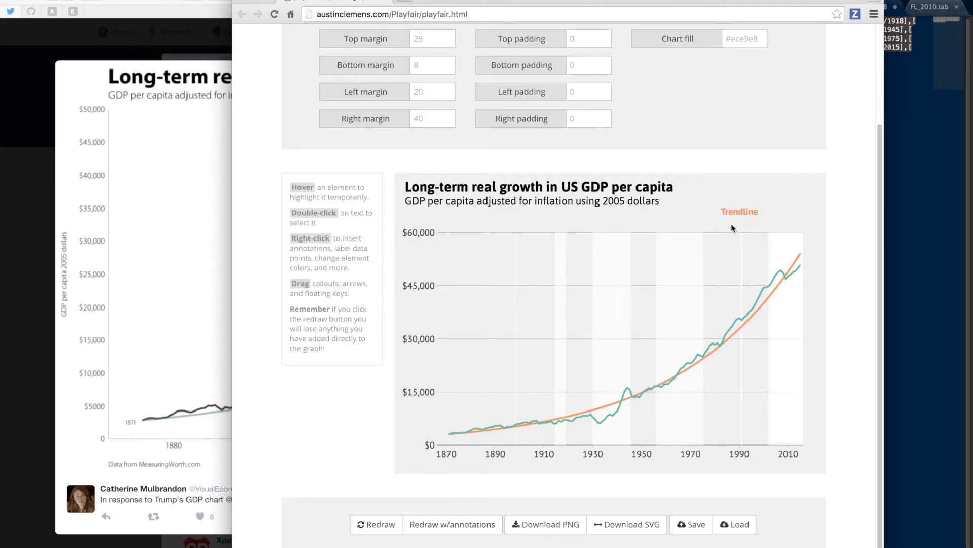
Move the "Trendline" annotation to just above the upper end of the orange trend curve
double_click(735, 219)
left_click_drag(734, 219, 805, 247)
left_click(761, 387)
double_click(806, 244)
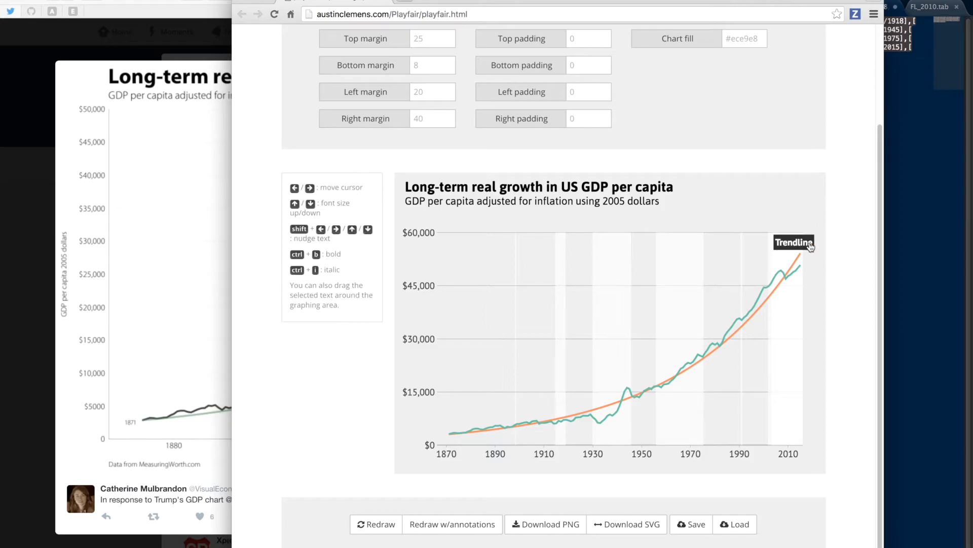
left_click(796, 212)
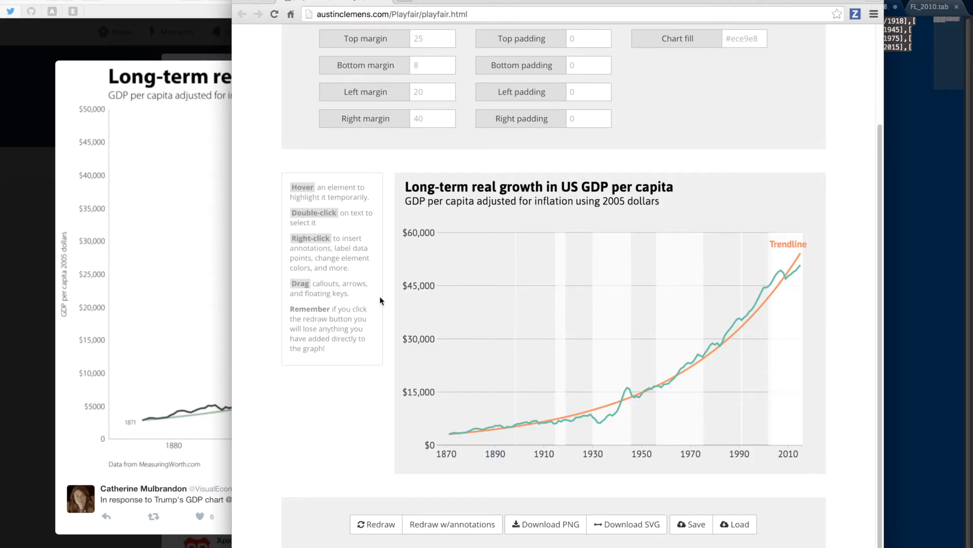
Compare the reference chart's trendline, event and war-period labels with the Playfair chart
left_click(156, 310)
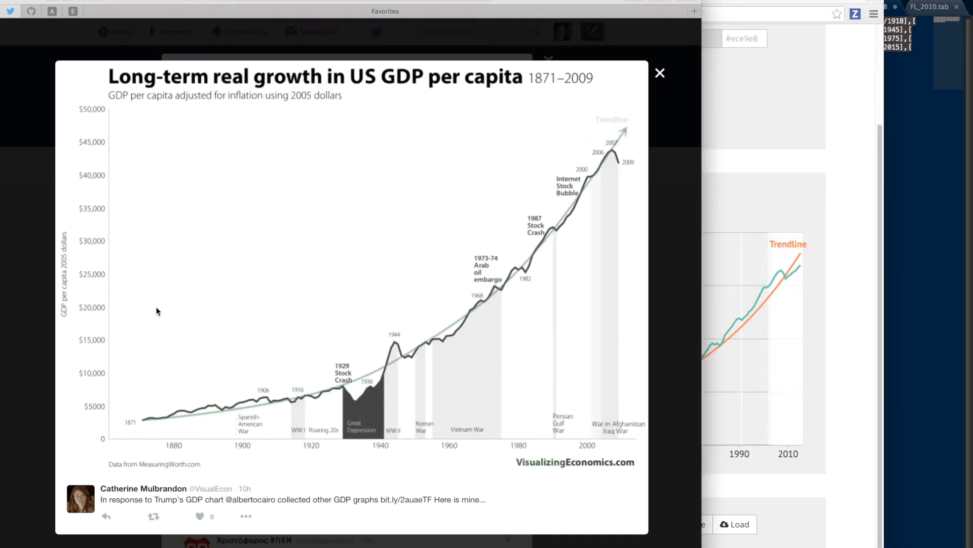
left_click(827, 198)
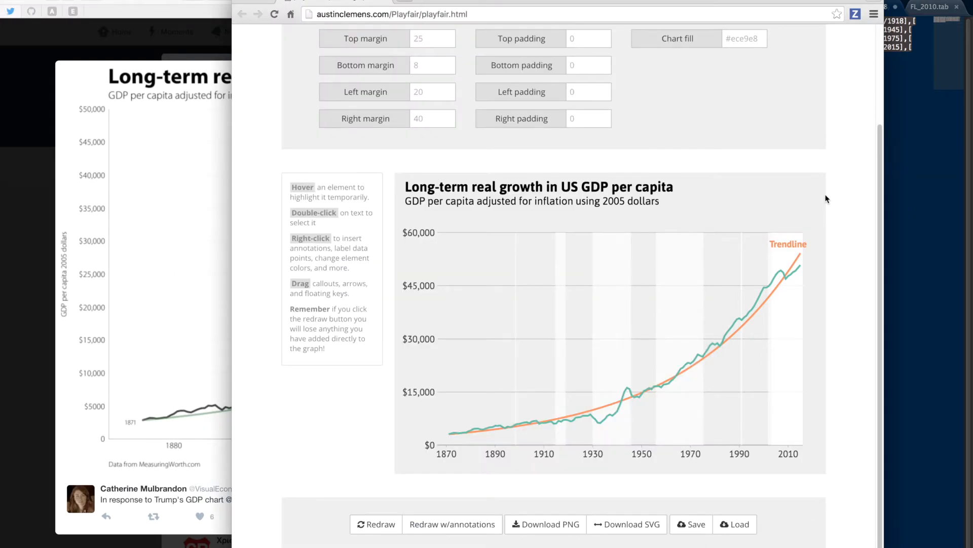
left_click(153, 178)
left_click(792, 212)
left_click(149, 358)
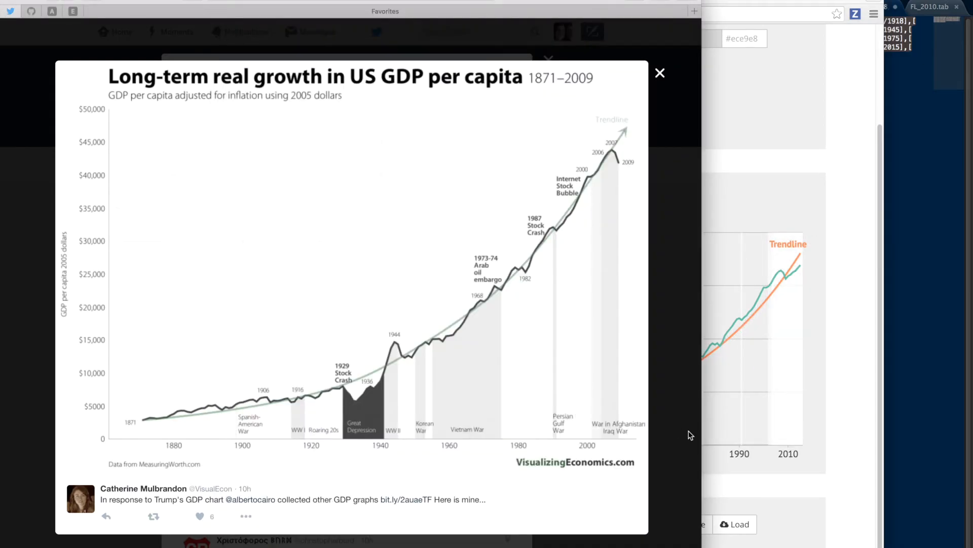
left_click(826, 394)
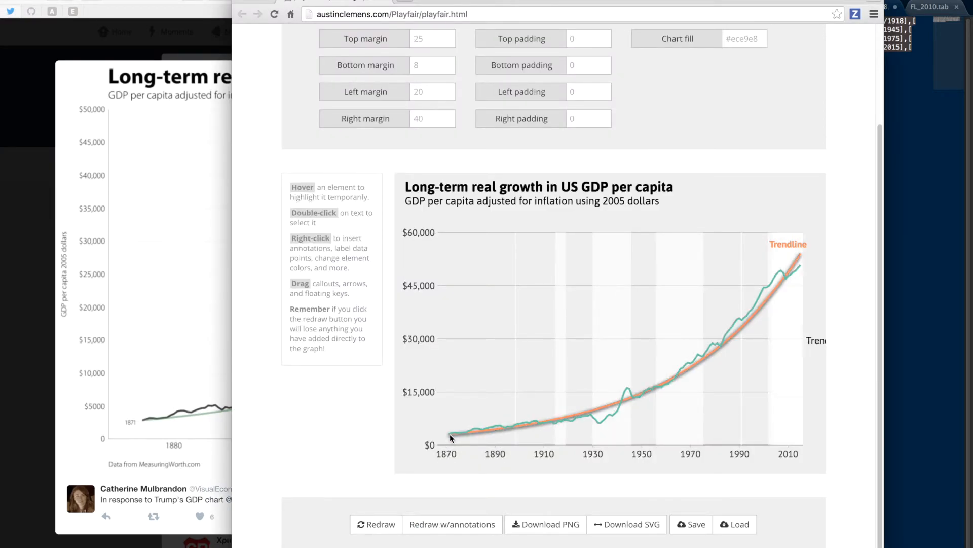
left_click(154, 345)
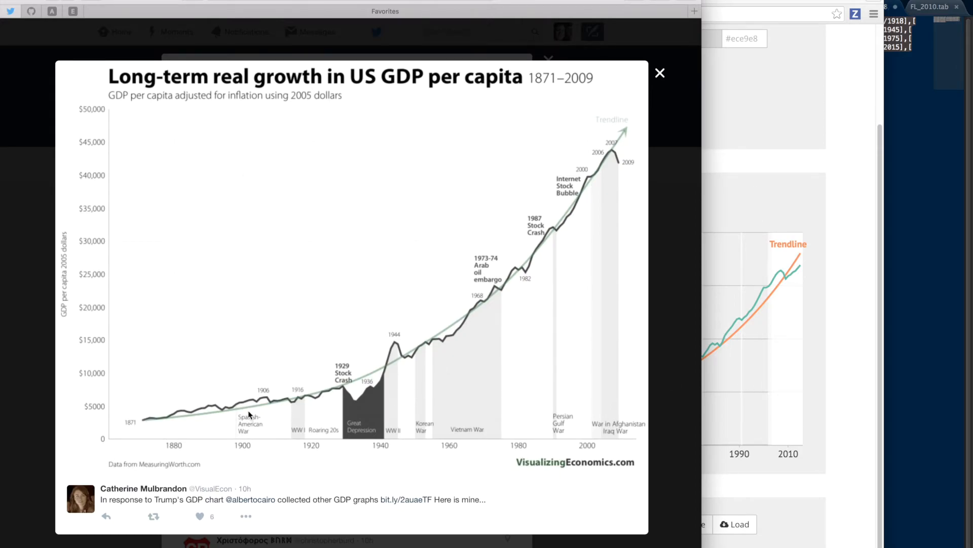
left_click(711, 197)
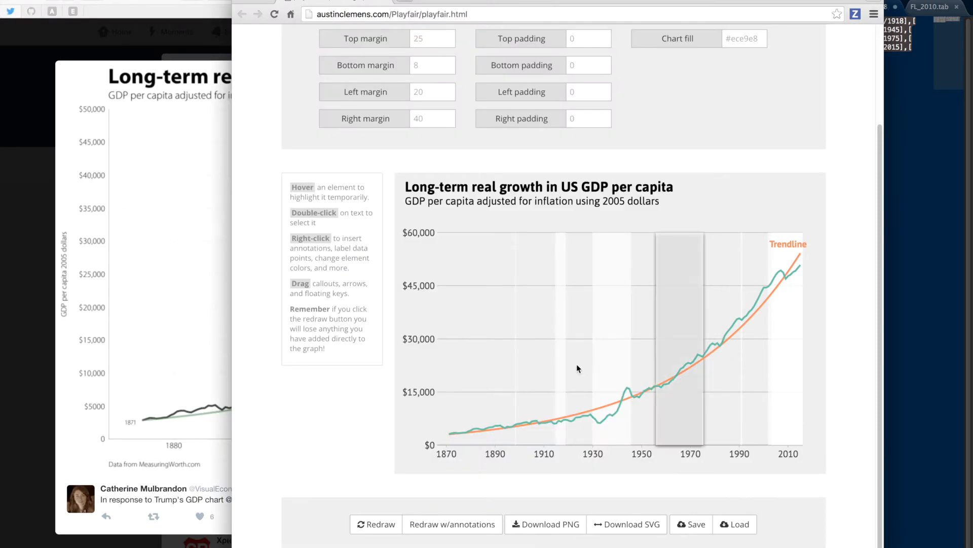
Insert a text annotation in the plot just after 1900 and replace its text with "Spanish-American War"
right_click(523, 343)
left_click(536, 391)
double_click(539, 350)
key("BackSpace")
key("BackSpace")
key("BackSpace")
key("BackSpace")
key("BackSpace")
key("BackSpace")
key("BackSpace")
key("BackSpace")
key("BackSpace")
key("BackSpace")
key("BackSpace")
key("BackSpace")
key("BackSpace")
key("BackSpace")
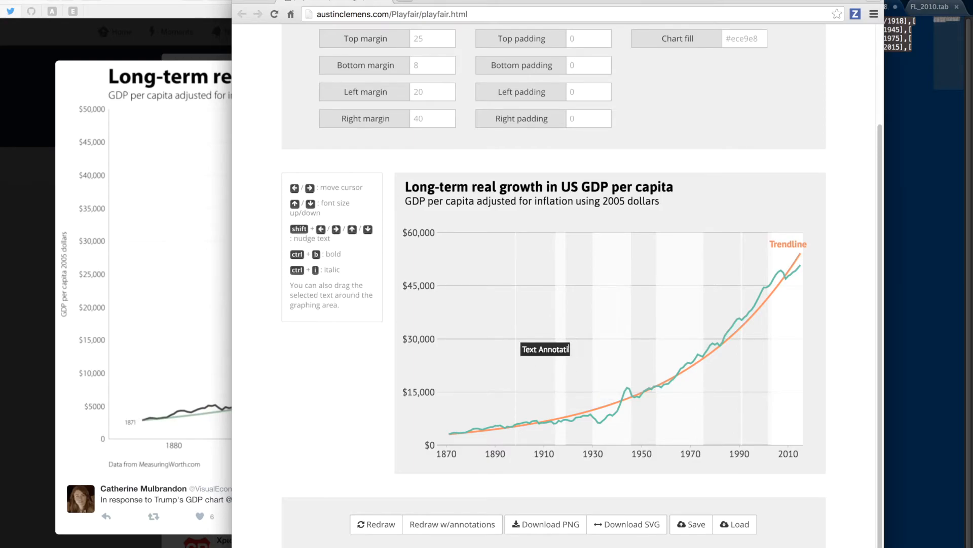
type("Spanish-Ameri")
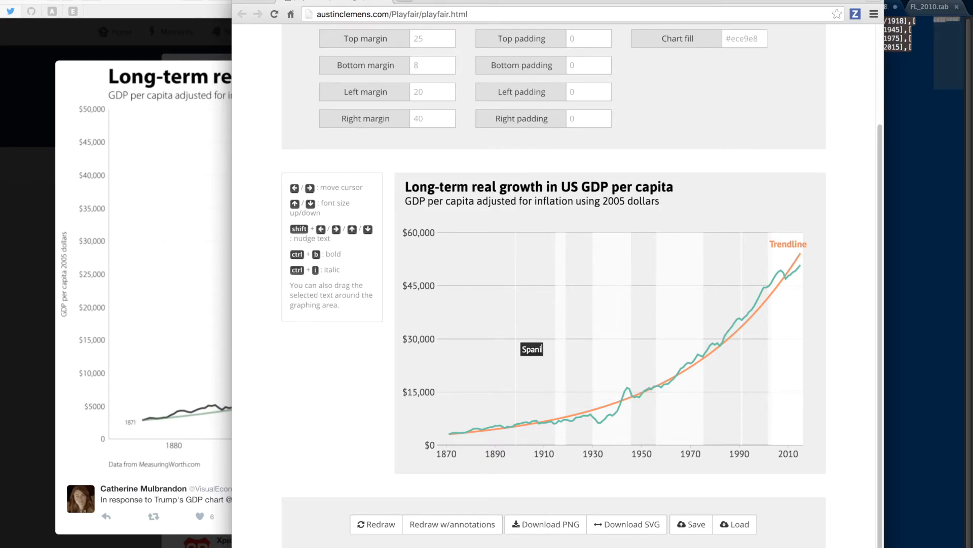
type("can War")
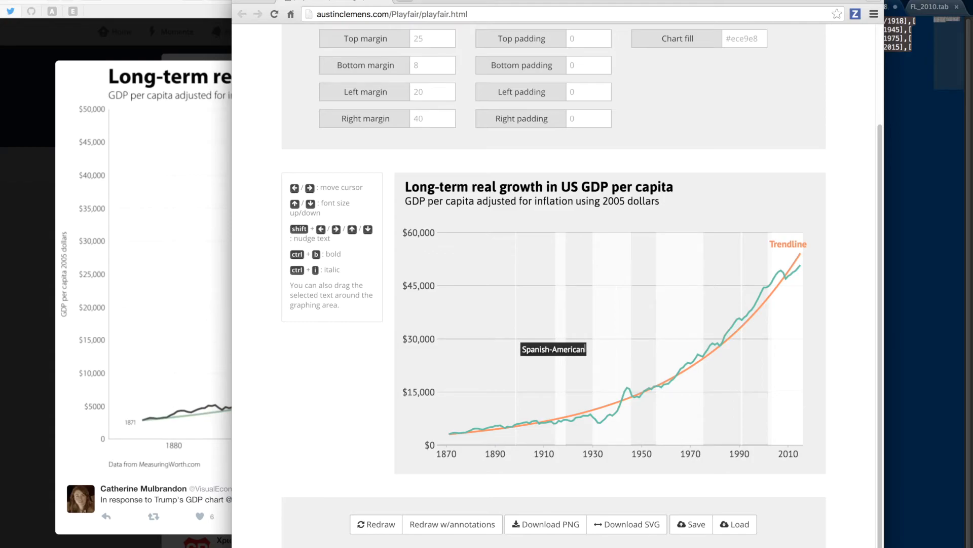
Shrink the "Spanish-American War" annotation by two font increments and break the line after "Spanish-", checking the reference labels
left_click(109, 415)
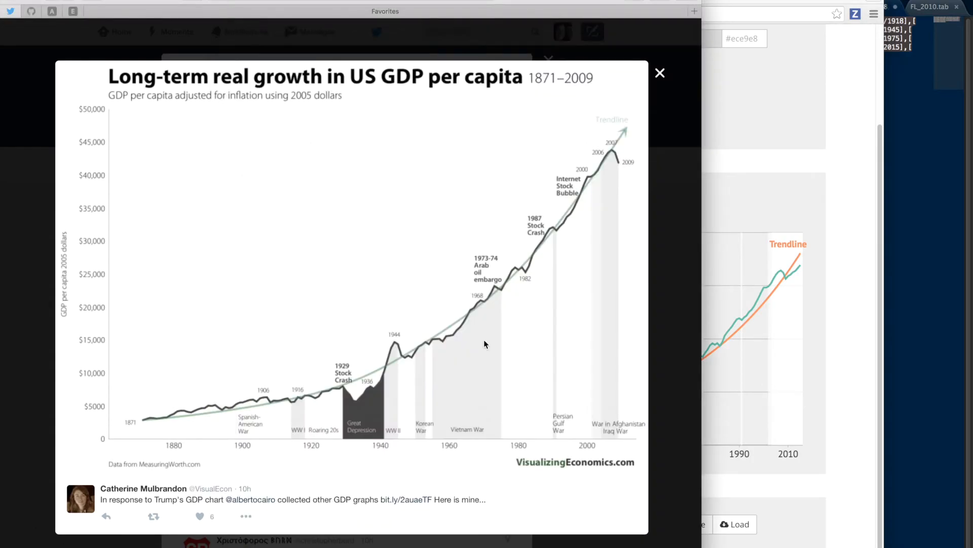
left_click(726, 175)
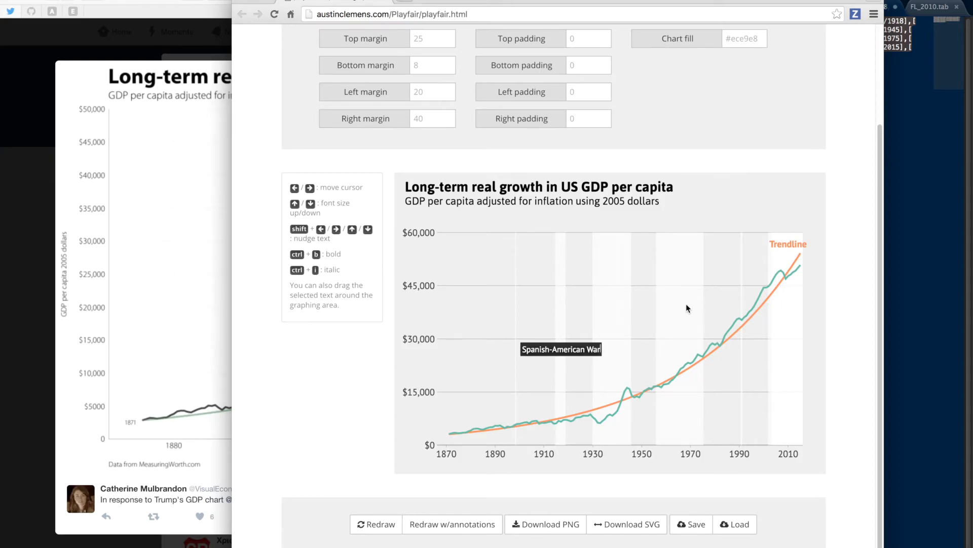
key("Down")
key("Down")
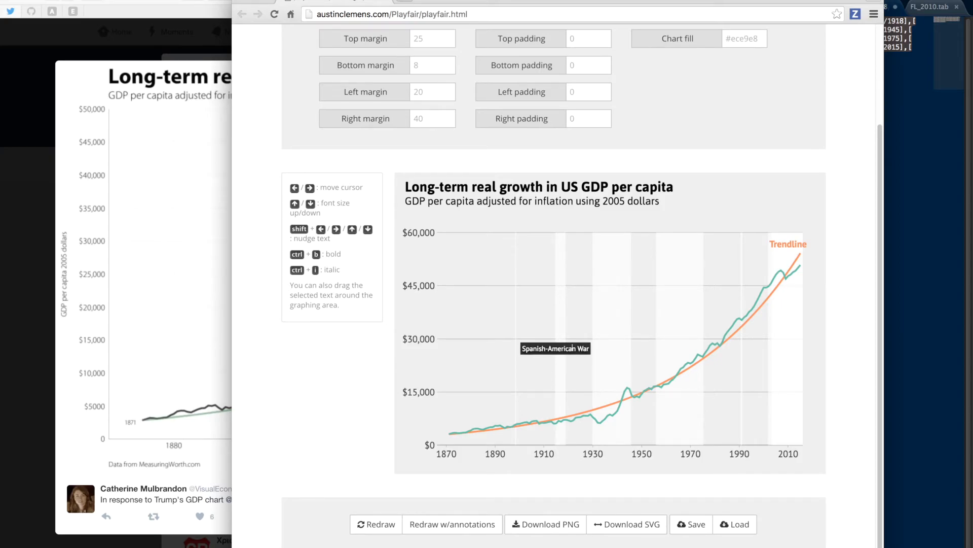
key("Return")
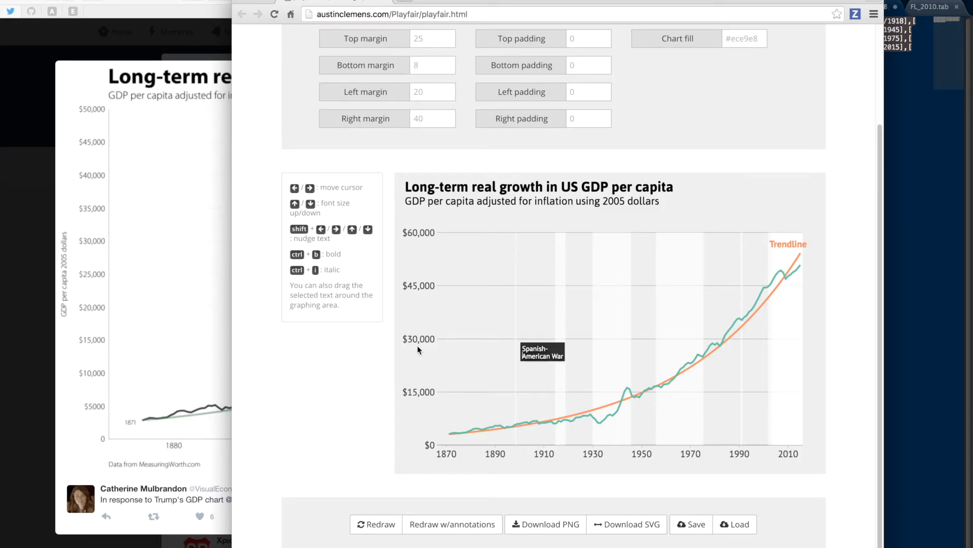
Check the reference label placement and move the "Spanish-American War" annotation to the top of the plot before 1900
left_click(216, 346)
left_click(777, 337)
mouse_move(538, 361)
left_mouse_down()
mouse_move(487, 366)
mouse_move(488, 397)
mouse_move(495, 382)
mouse_move(493, 392)
mouse_move(517, 386)
mouse_move(537, 253)
mouse_move(485, 261)
left_mouse_up()
left_click(535, 358)
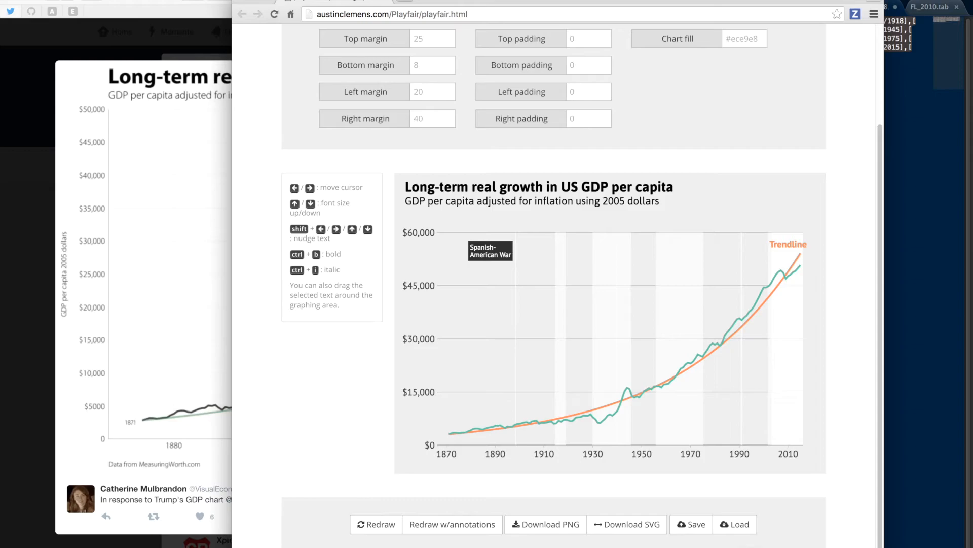
mouse_move(482, 255)
left_mouse_down()
mouse_move(474, 268)
mouse_move(479, 249)
left_mouse_up()
left_click(478, 275)
Break "War" onto its own line and move the Spanish-American War annotation beside the narrow period band near 1900
double_click(478, 251)
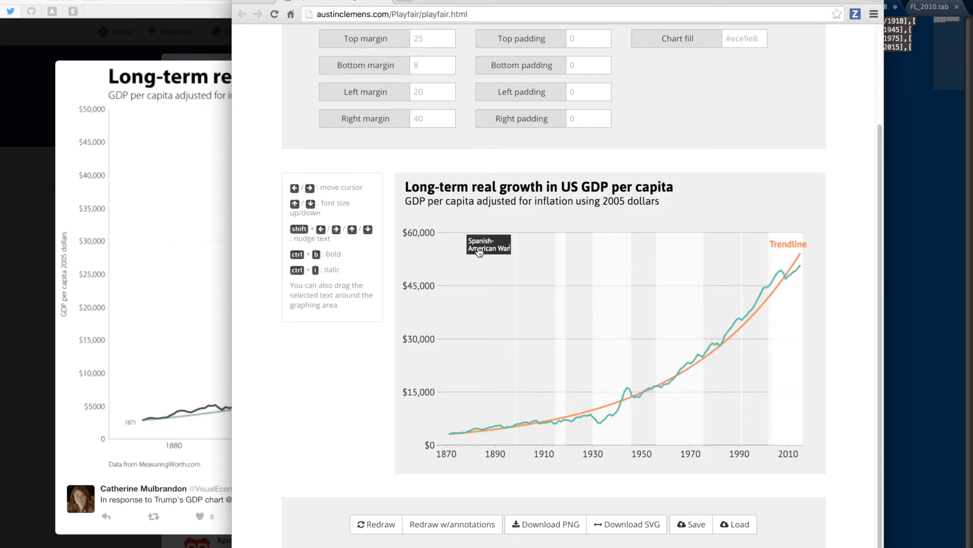
key("Return")
left_click(491, 274)
double_click(483, 254)
left_click_drag(483, 253, 532, 253)
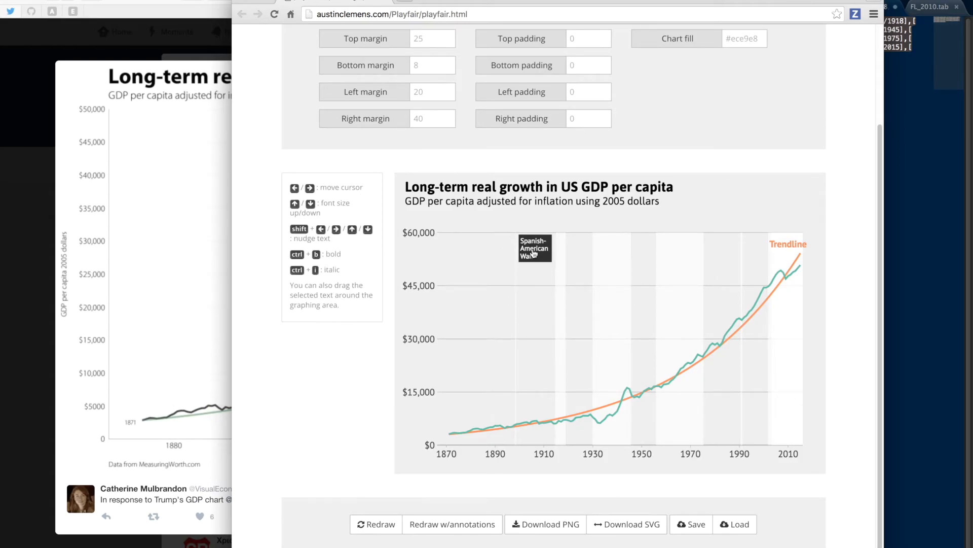
left_click(531, 271)
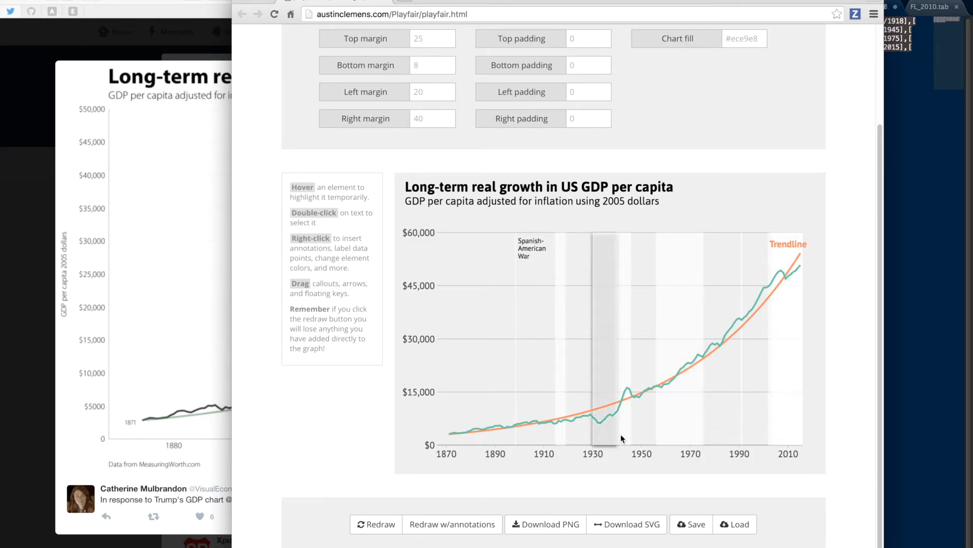
Examine the chart's theme and width and height style settings against the layout of the reference chart
left_click(96, 265)
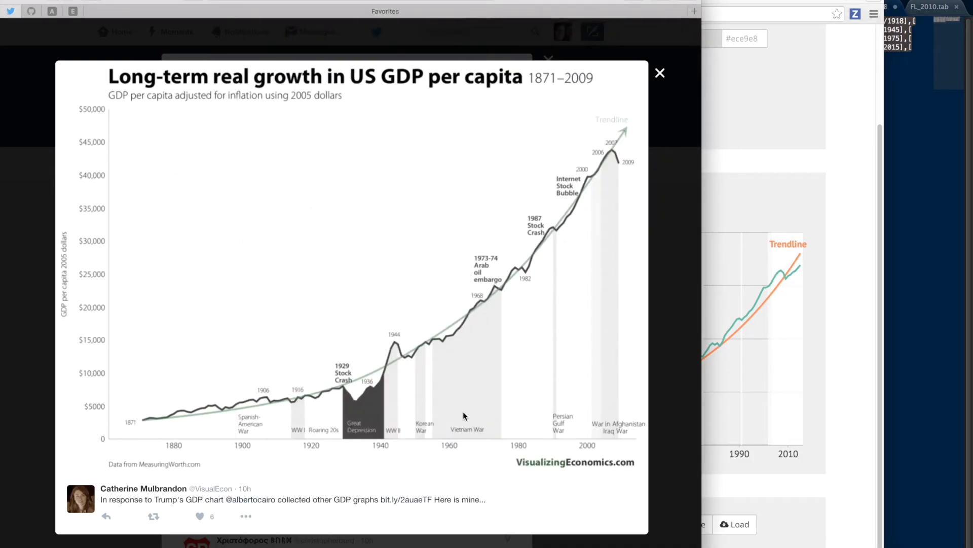
left_click(750, 126)
scroll(670, 168, "up", 1)
scroll(670, 165, "up", 2)
left_click(321, 106)
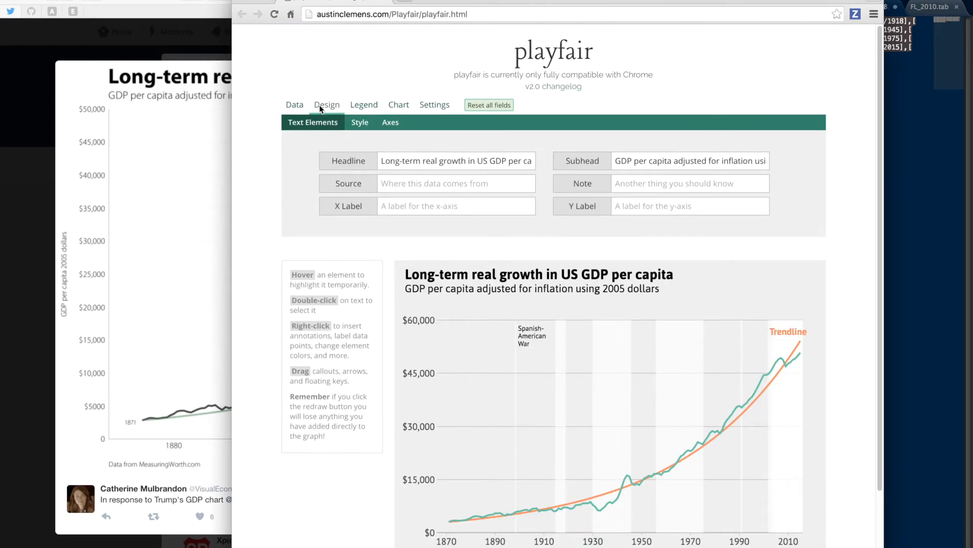
left_click(361, 125)
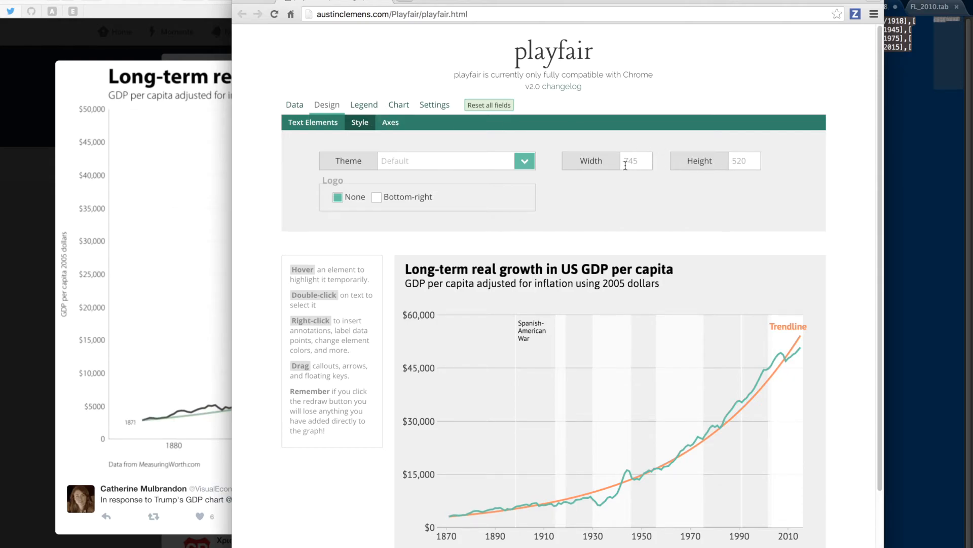
scroll(577, 190, "down", 2)
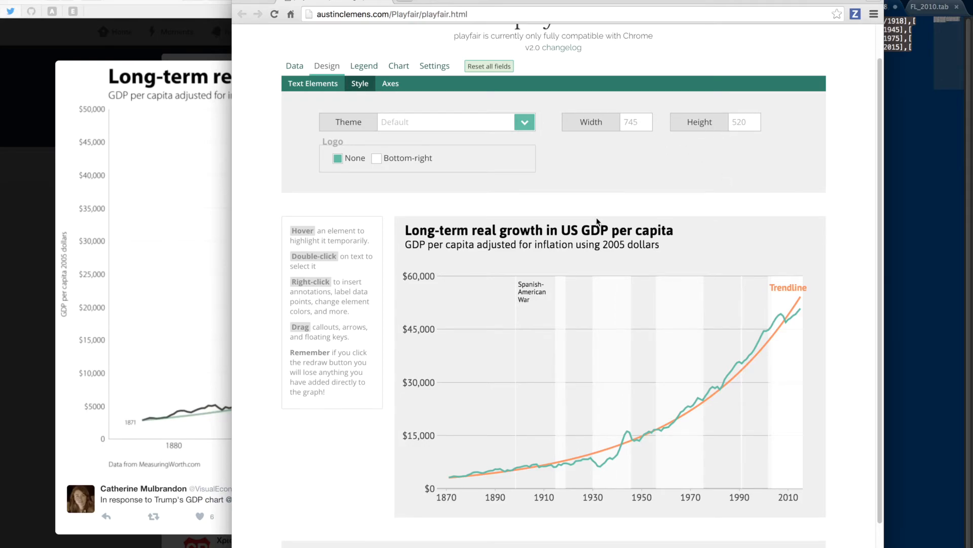
scroll(596, 217, "down", 2)
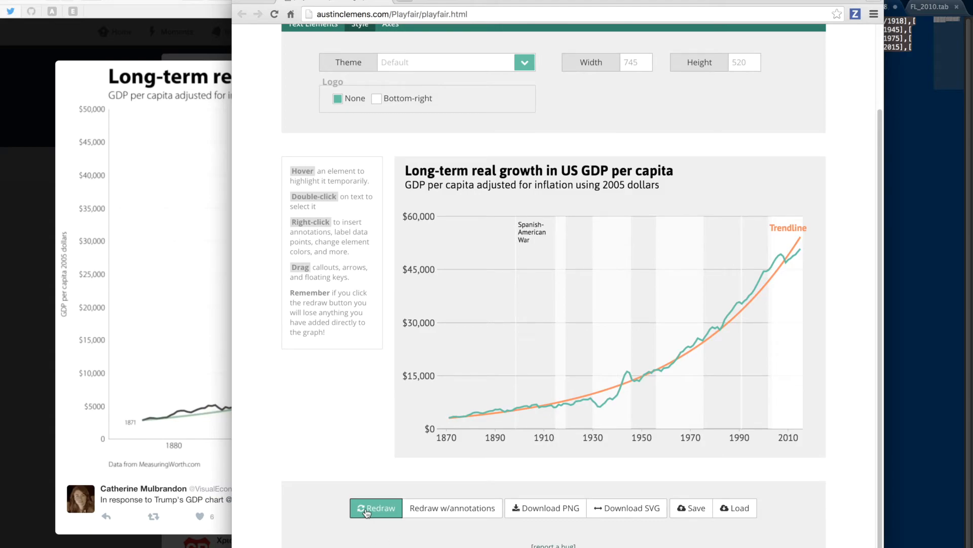
scroll(446, 173, "up", 2)
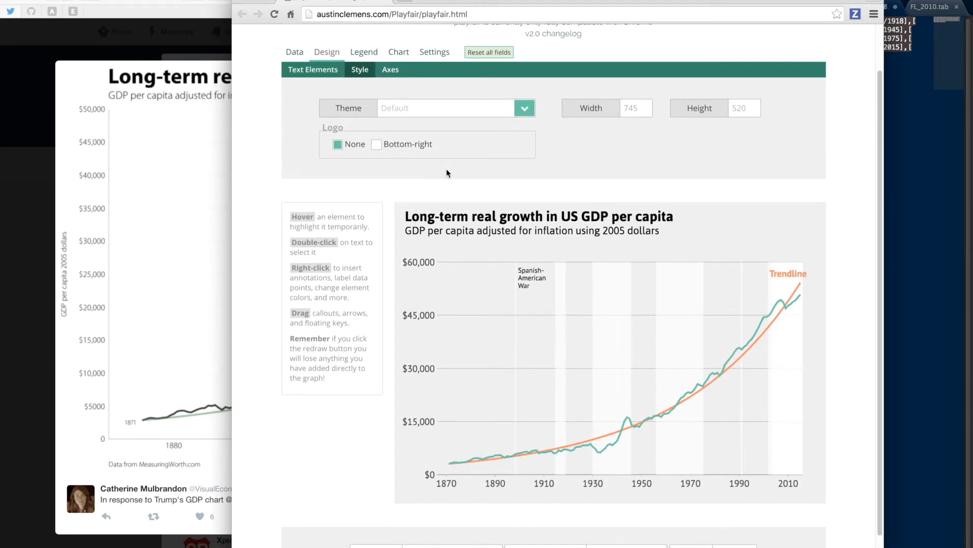
scroll(446, 172, "down", 1)
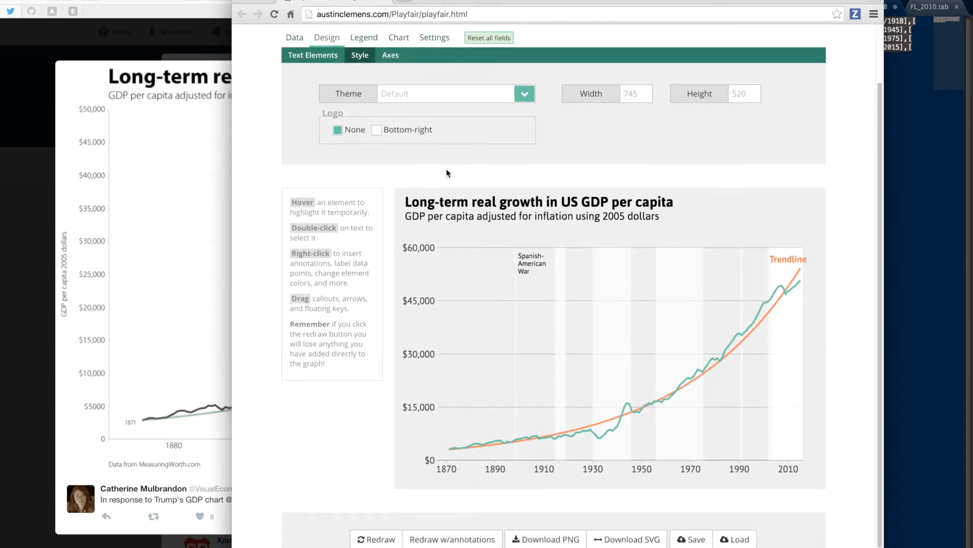
left_click(229, 283)
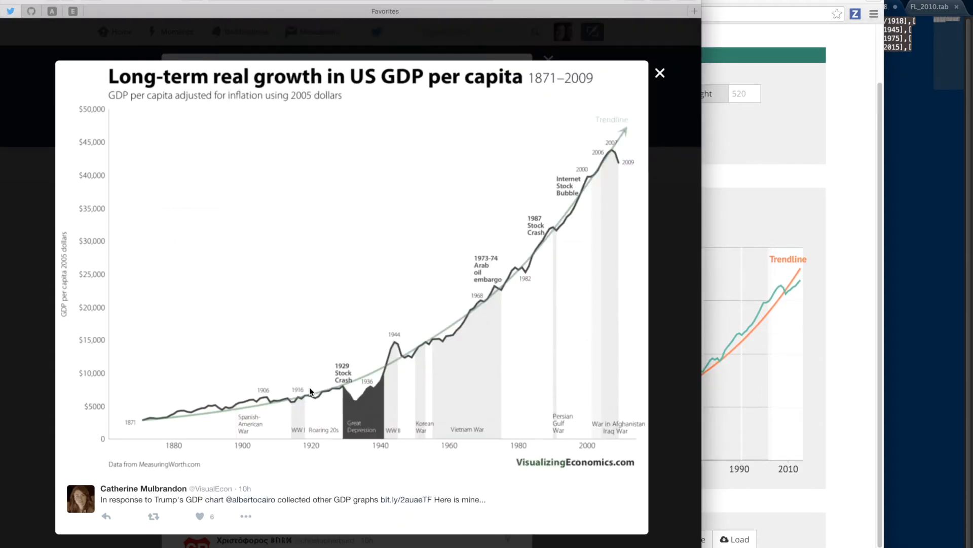
left_click(733, 190)
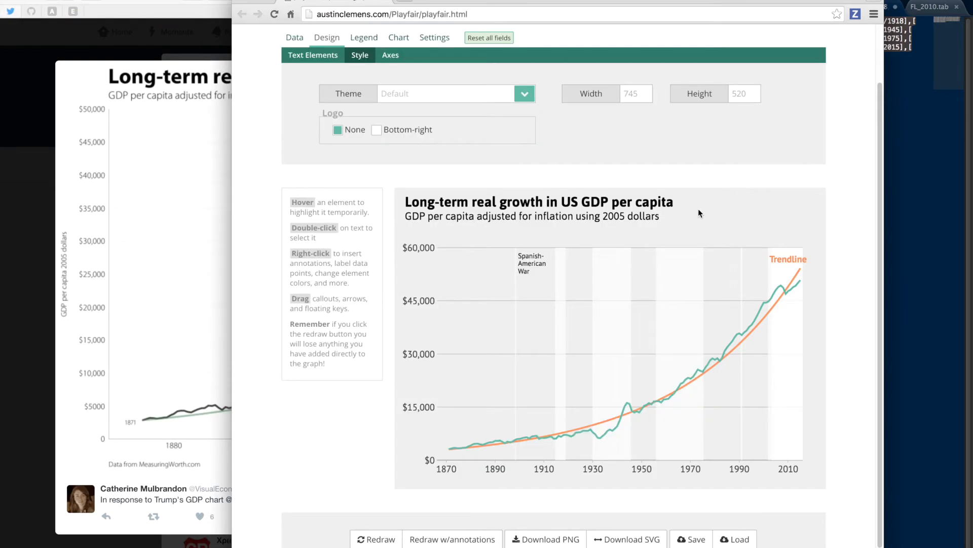
Recolor the 1930s period band black and compare it with the Great Depression shading in the reference chart
scroll(695, 213, "down", 1)
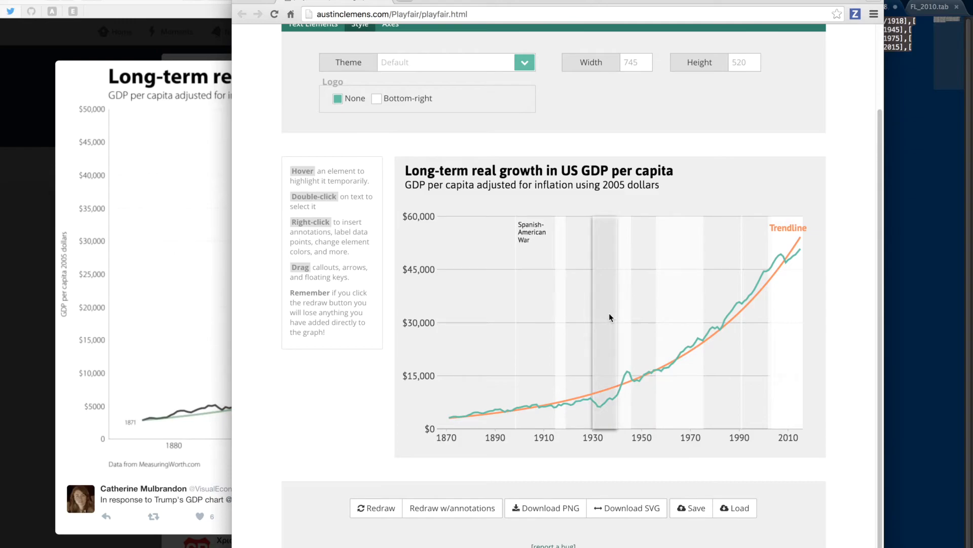
right_click(610, 306)
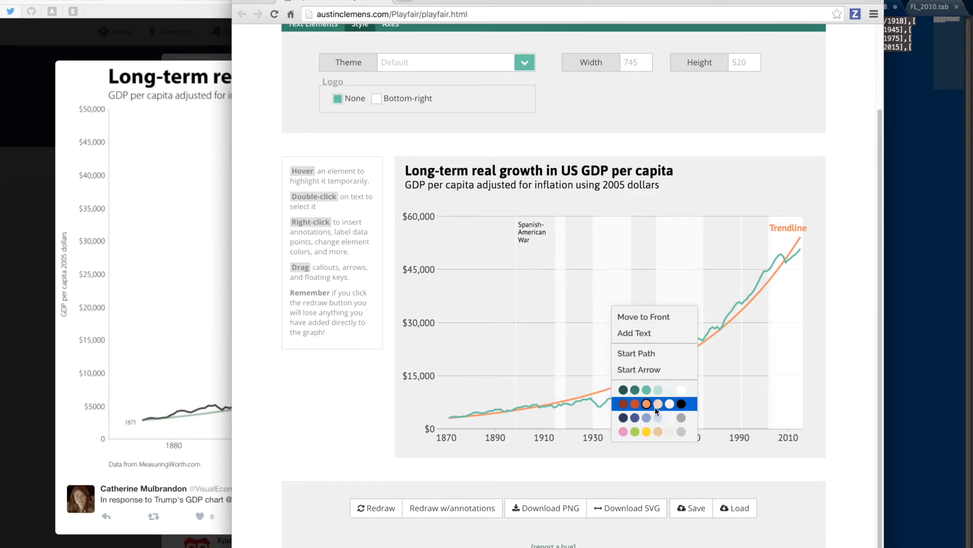
left_click(681, 404)
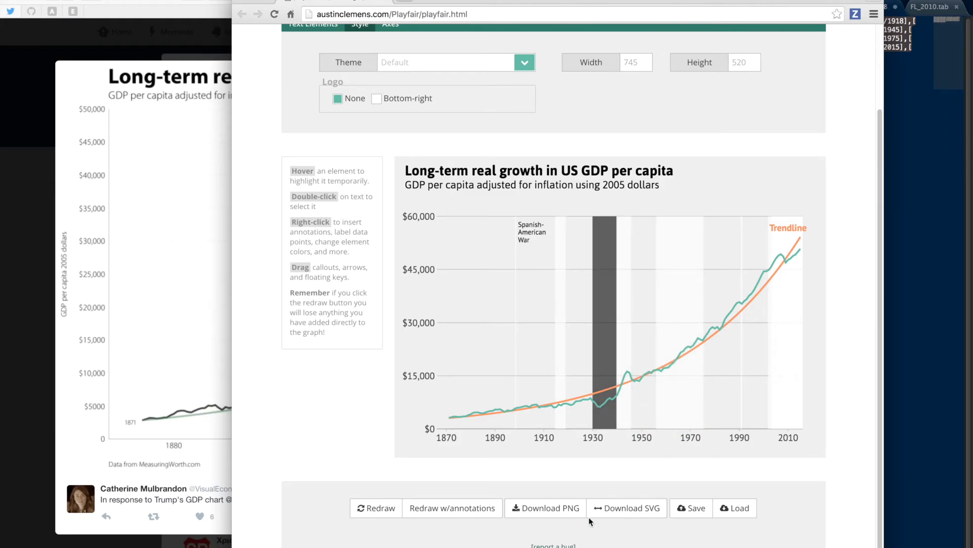
left_click(160, 361)
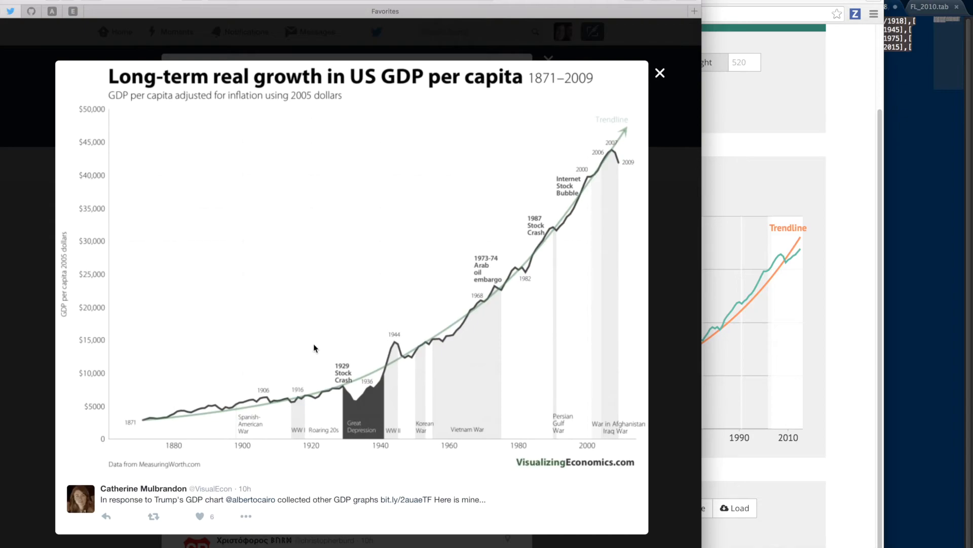
left_click(738, 194)
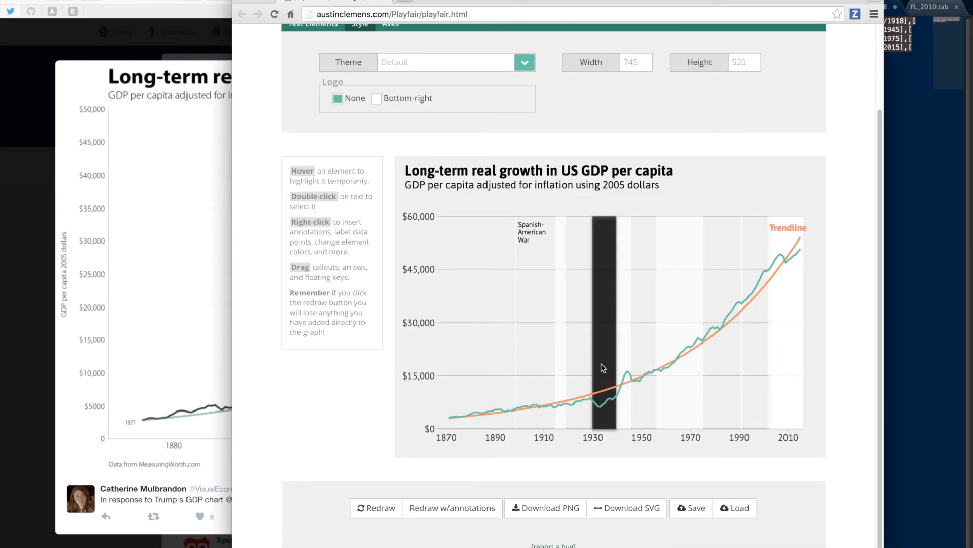
right_click(530, 238)
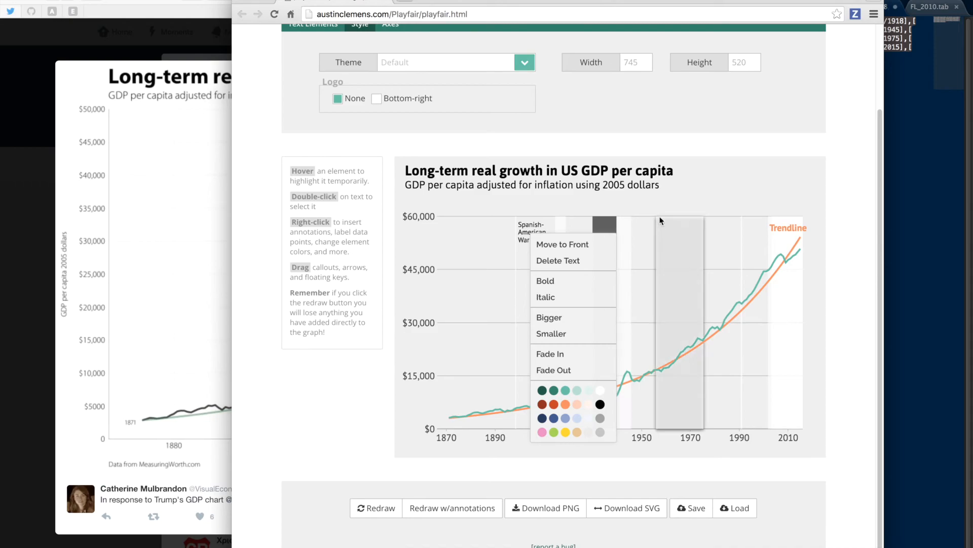
left_click(664, 191)
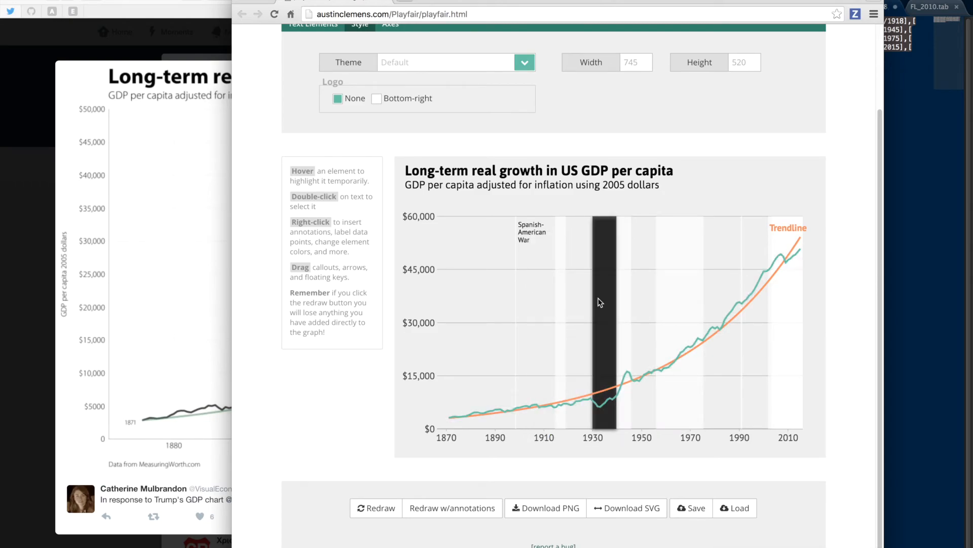
Add a "Great Depression" text annotation on two lines and place it at the base of the 1930s band
right_click(579, 360)
left_click(598, 406)
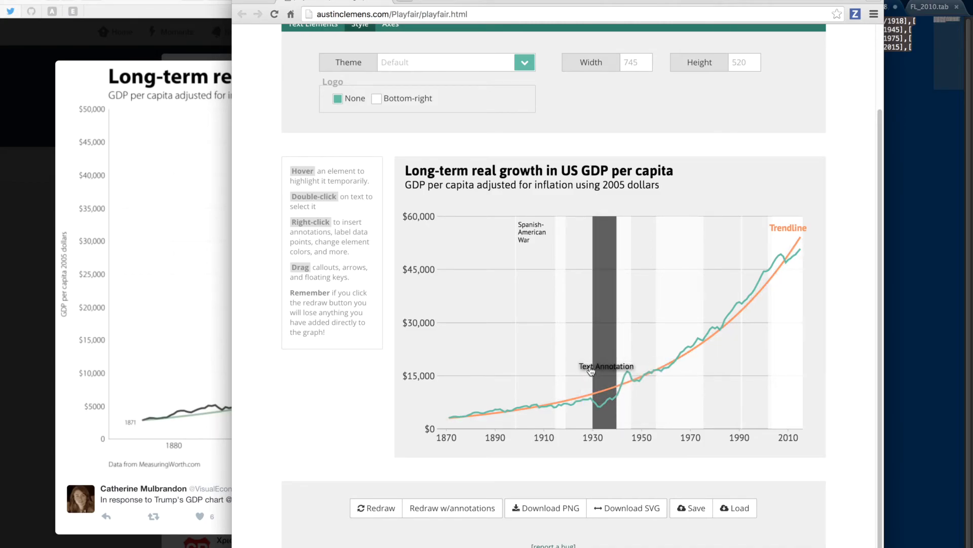
double_click(590, 370)
key("BackSpace")
key("BackSpace")
key("BackSpace")
key("BackSpace")
key("BackSpace")
key("BackSpace")
key("BackSpace")
key("BackSpace")
key("BackSpace")
key("BackSpace")
key("BackSpace")
key("BackSpace")
key("BackSpace")
key("BackSpace")
key("BackSpace")
type("Great Depression")
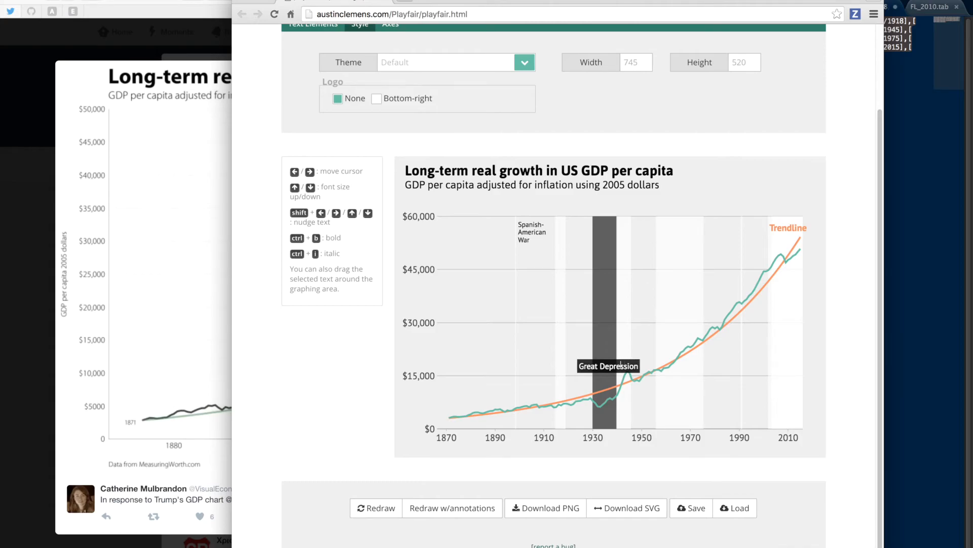
mouse_move(584, 375)
left_mouse_down()
mouse_move(566, 425)
mouse_move(587, 424)
left_mouse_up()
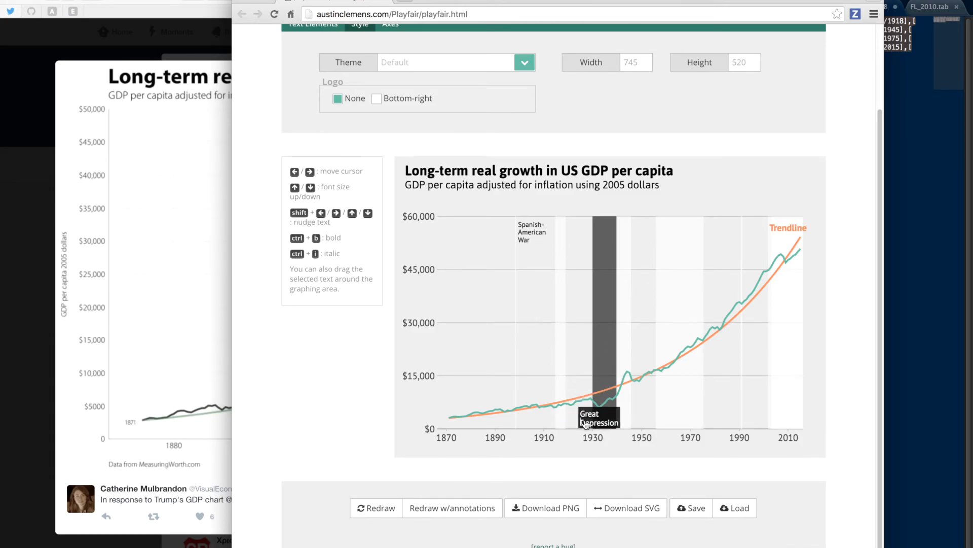
left_click(580, 359)
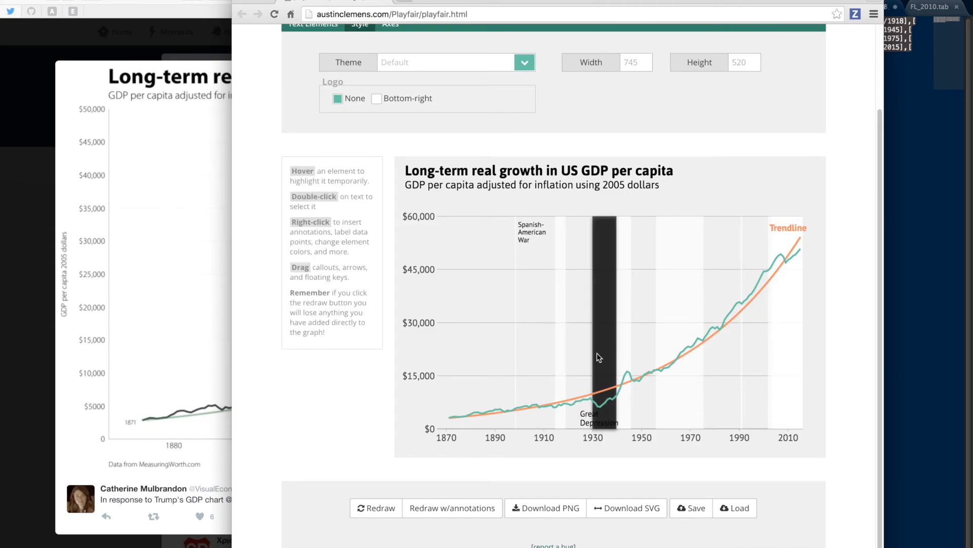
Recolor the 1930s period band gray and check the labels in the reference chart
right_click(600, 353)
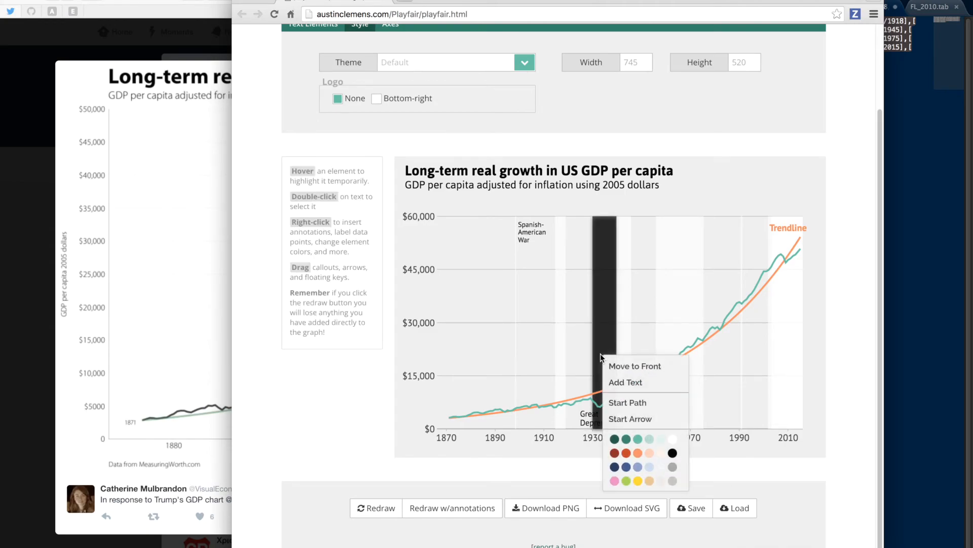
left_click(675, 473)
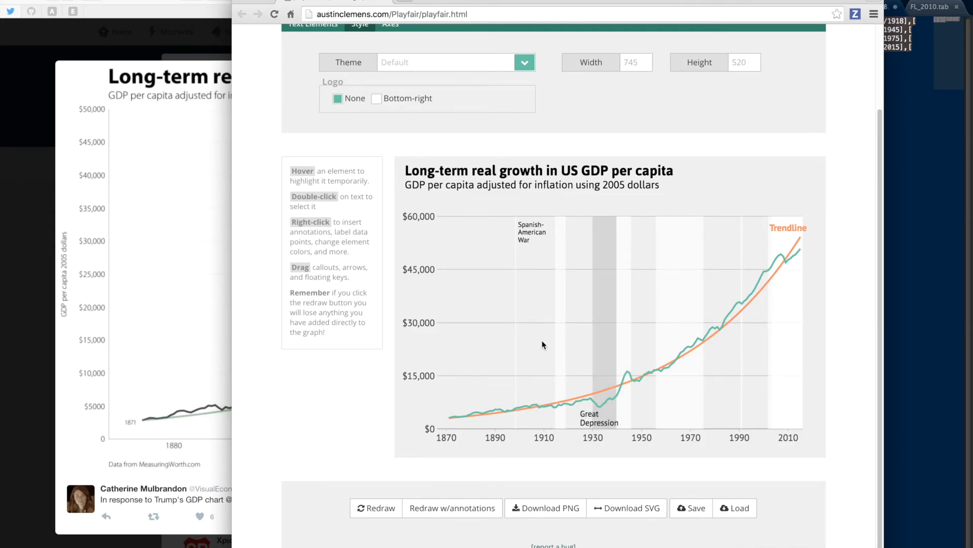
left_click(228, 354)
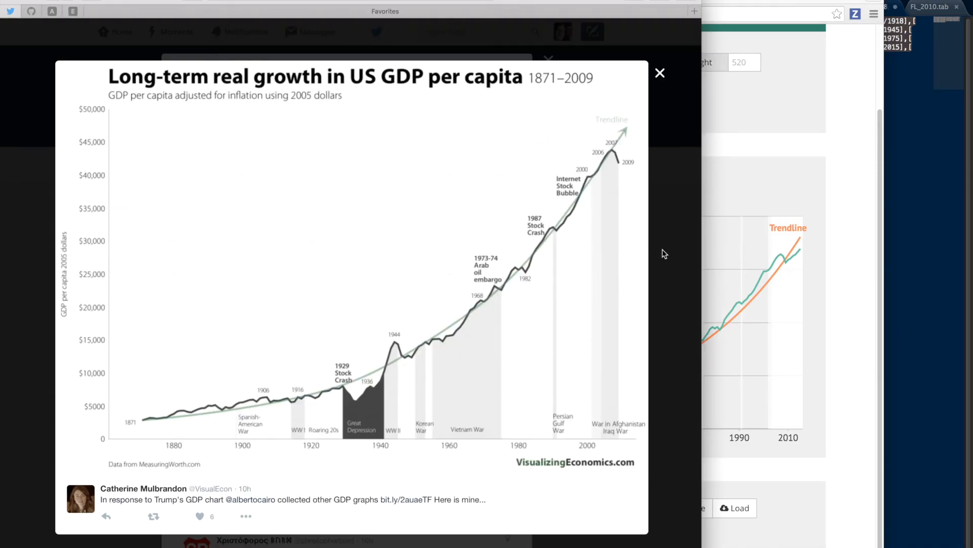
left_click(730, 167)
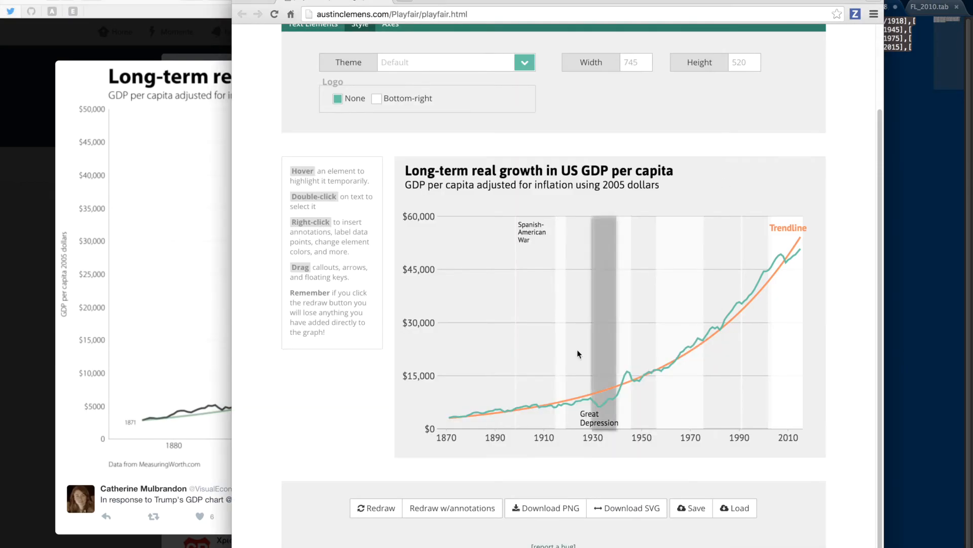
Add a "WWI" text annotation to the plot above the growth line near 1910
right_click(535, 351)
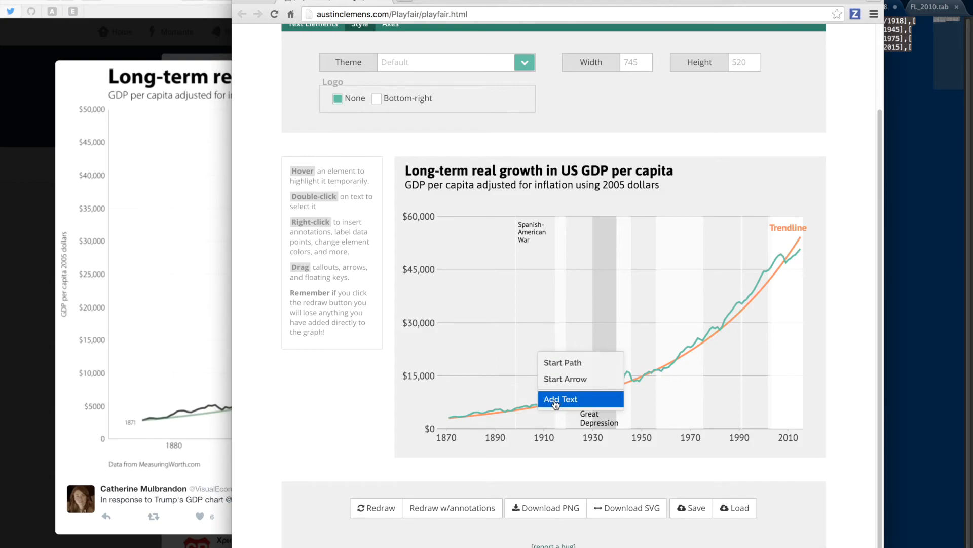
left_click(548, 397)
double_click(546, 356)
key("BackSpace")
key("BackSpace")
key("BackSpace")
key("BackSpace")
key("BackSpace")
key("BackSpace")
key("BackSpace")
key("BackSpace")
key("BackSpace")
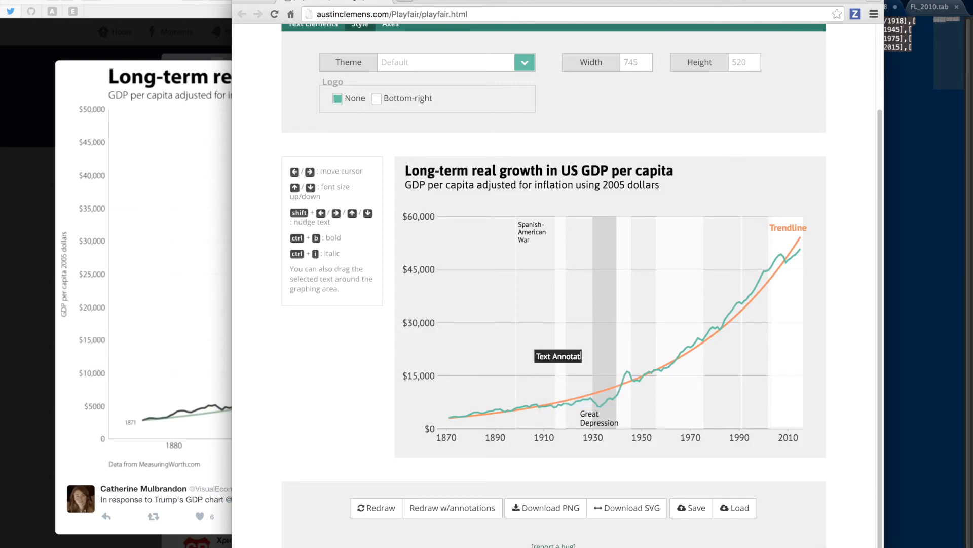
key("BackSpace")
key("BackSpace")
key("BackSpace")
key("BackSpace")
key("BackSpace")
type("WW")
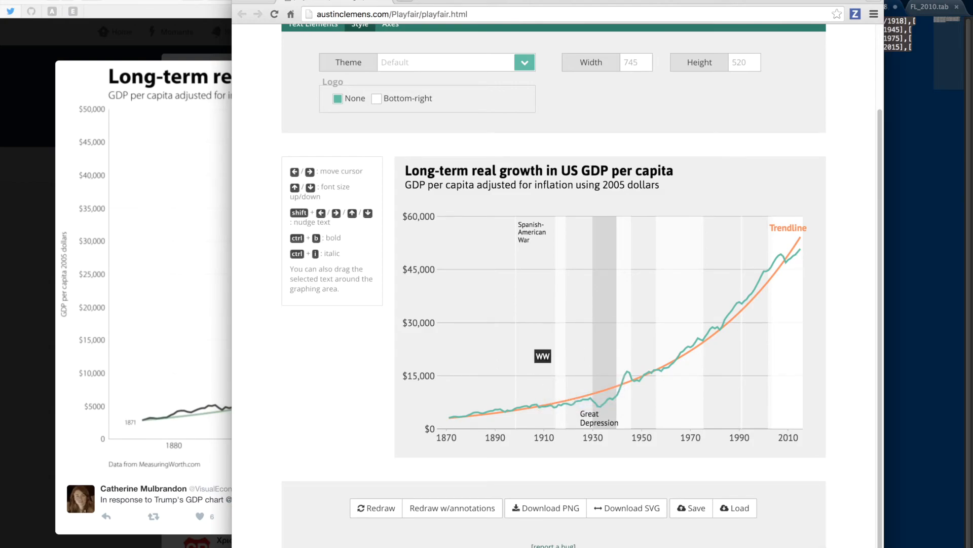
type("I")
Move the "WWI" annotation just above the $15,000 gridline, shortly before the gray 1930s band
left_click_drag(540, 362, 541, 373)
key("shift+Right")
key("shift+Right")
key("shift+Right")
key("shift+Right")
key("shift+Right")
key("shift+Right")
key("shift+Right")
key("shift+Right")
key("shift+Right")
key("shift+Right")
left_click(543, 364)
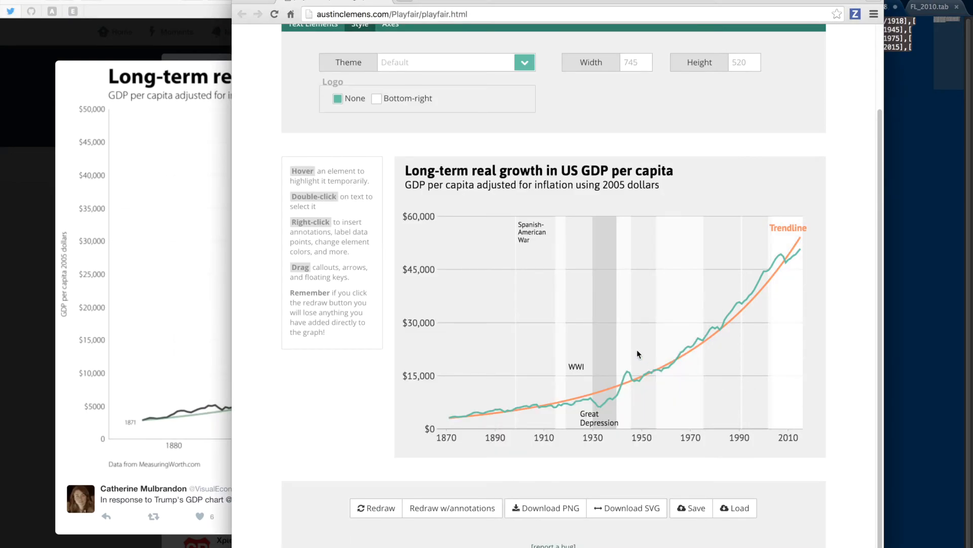
Add a "WWII" text annotation above the growth line near 1950
right_click(637, 348)
left_click(656, 394)
double_click(645, 352)
key("BackSpace")
key("BackSpace")
key("BackSpace")
key("BackSpace")
key("BackSpace")
key("BackSpace")
key("BackSpace")
key("BackSpace")
key("BackSpace")
key("BackSpace")
key("BackSpace")
key("BackSpace")
key("BackSpace")
key("BackSpace")
key("BackSpace")
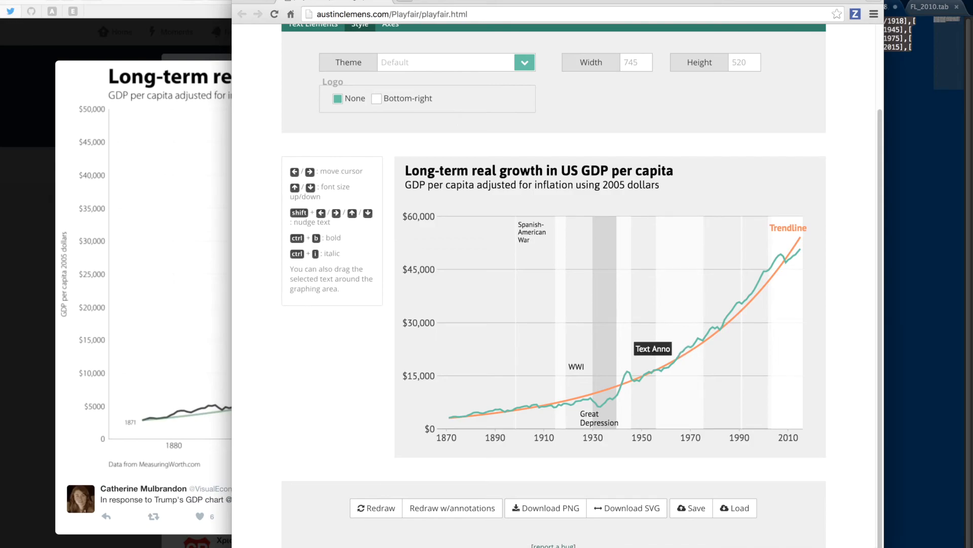
type("WWII")
left_click(641, 339)
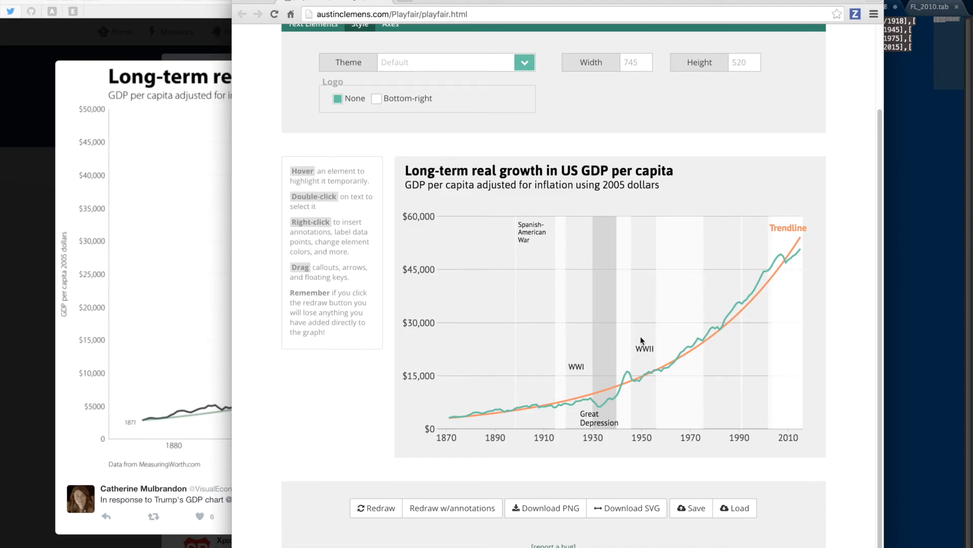
Nudge the "WWII" annotation slightly left within the period band near 1950
double_click(647, 352)
key("Down")
key("Down")
key("Down")
key("Down")
key("Down")
key("Down")
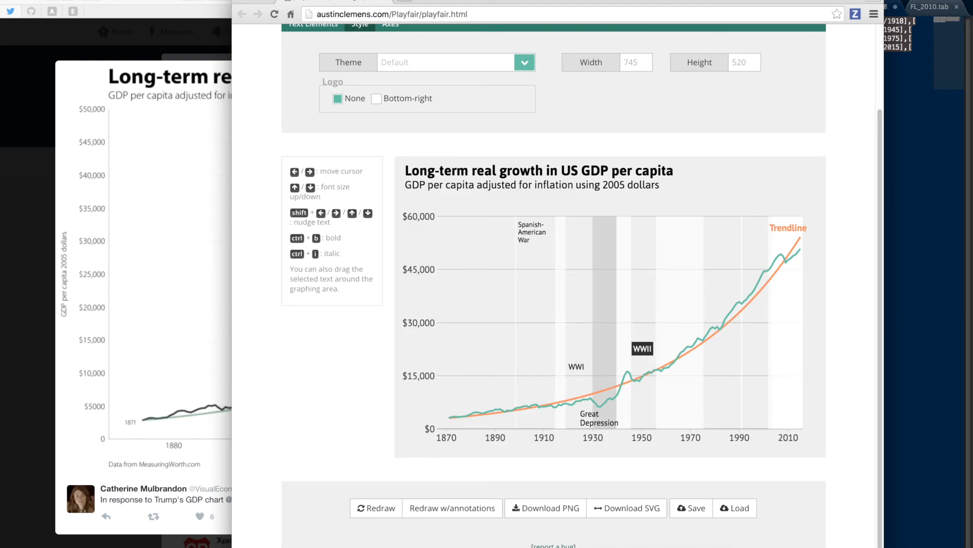
key("Up")
key("Up")
key("Up")
key("Up")
key("Up")
key("Up")
key("Down")
key("shift+Left")
key("shift+Right")
key("shift+Up")
key("shift+Up")
key("shift+Up")
key("shift+Down")
key("shift+Down")
key("shift+Down")
key("shift+Down")
left_click(647, 298)
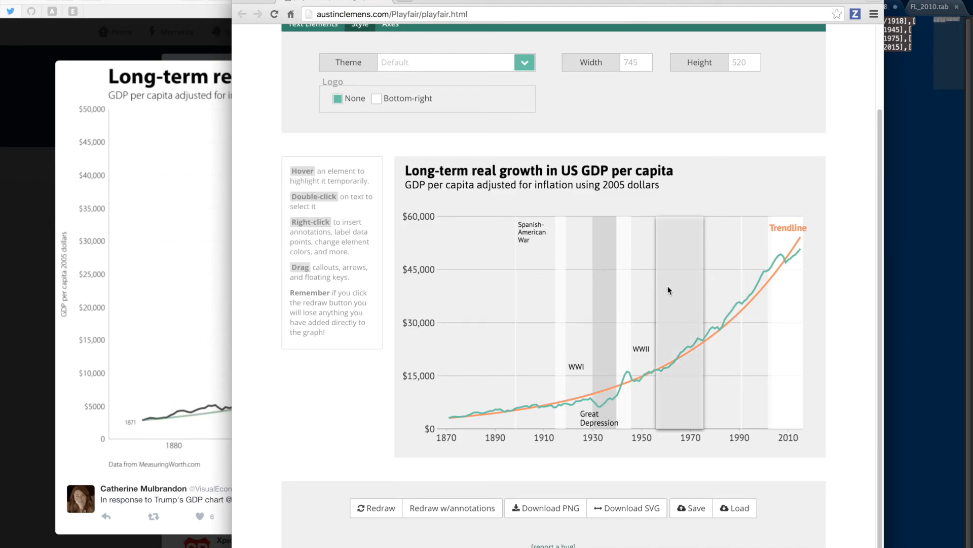
Examine the event and year labels in the reference chart against the annotations placed so far
left_click(173, 322)
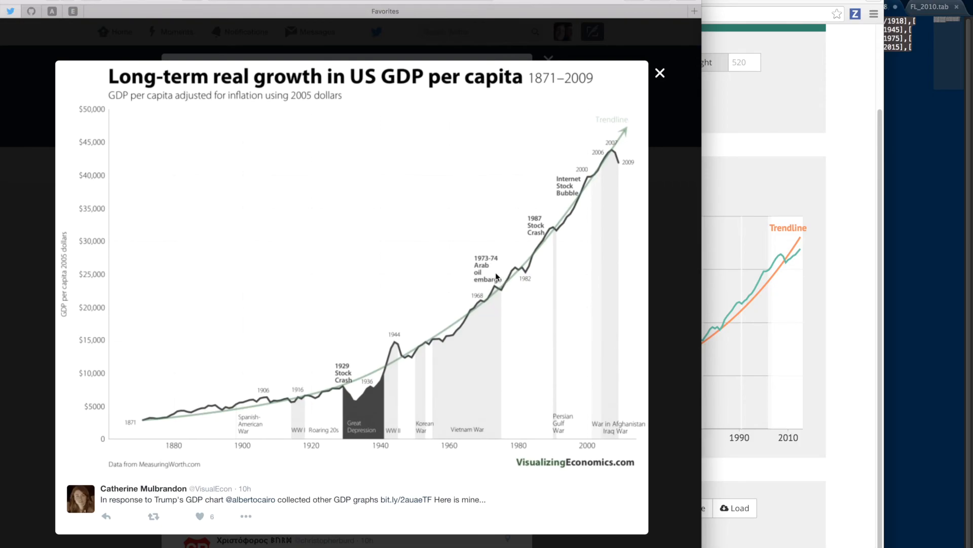
left_click(758, 143)
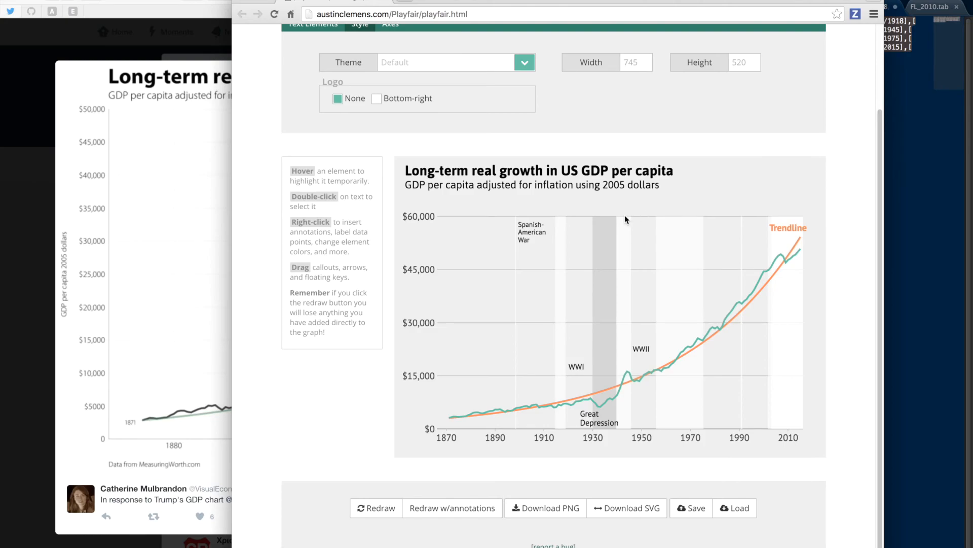
left_click(179, 318)
left_click(731, 190)
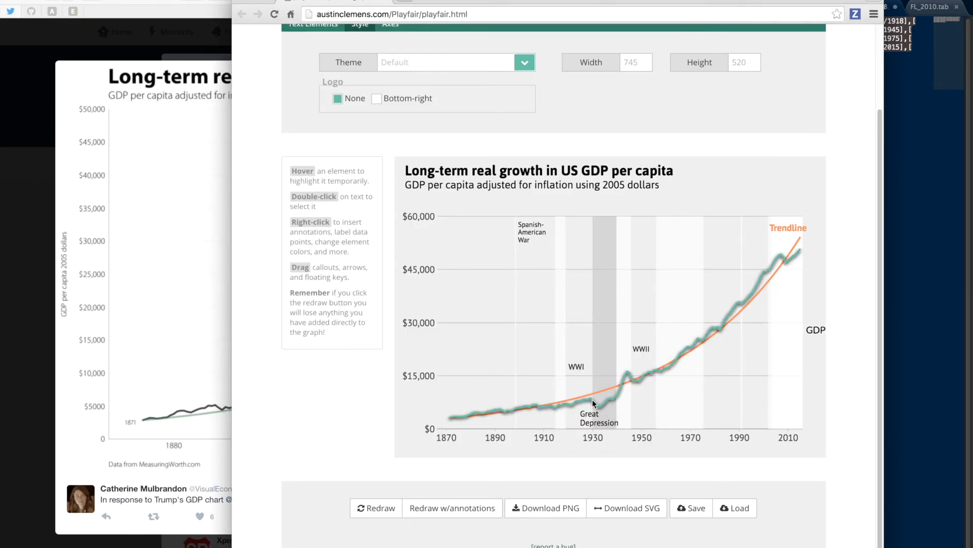
left_click(134, 330)
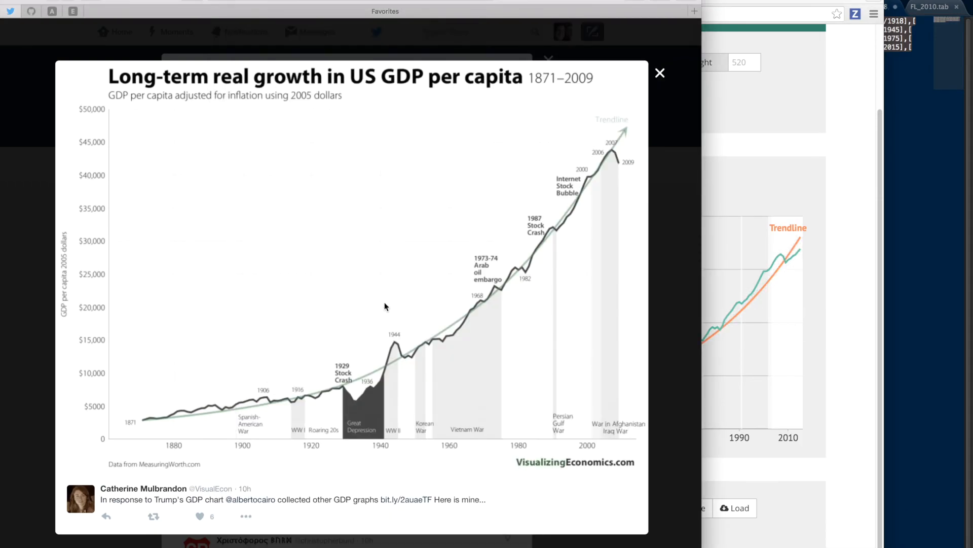
left_click(774, 161)
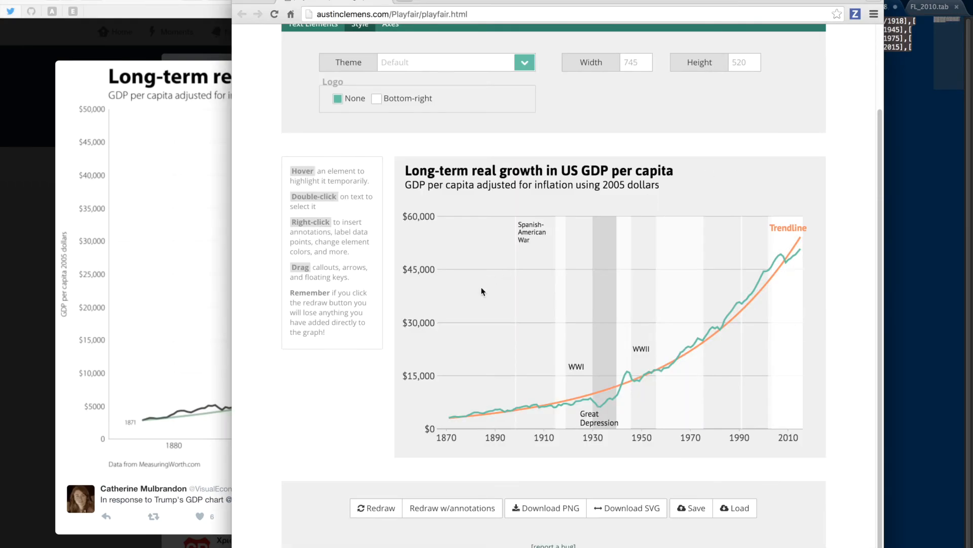
left_click(173, 306)
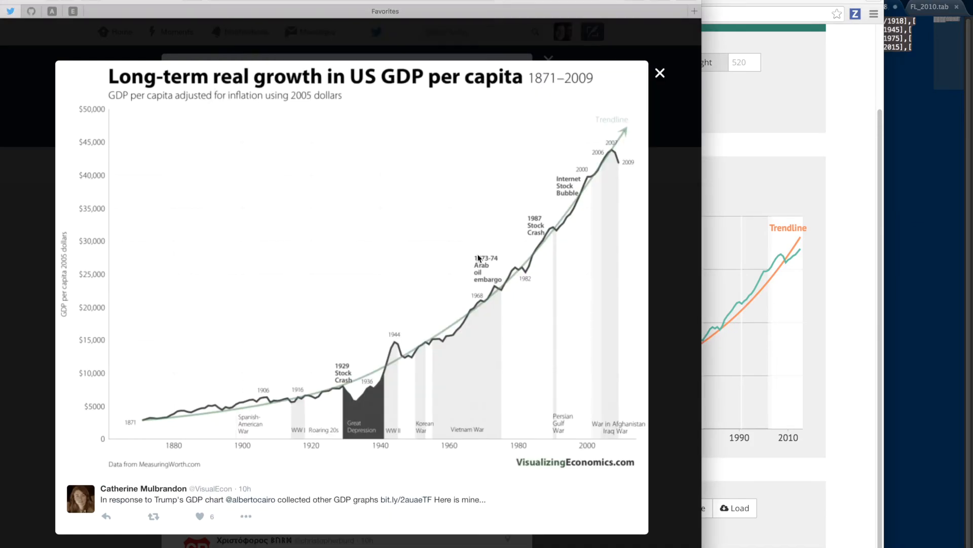
left_click(766, 145)
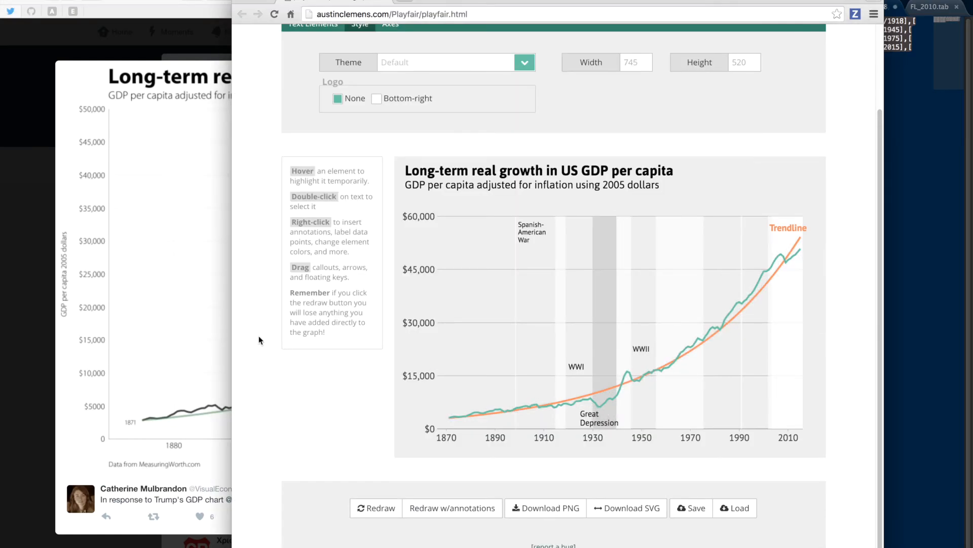
left_click(184, 330)
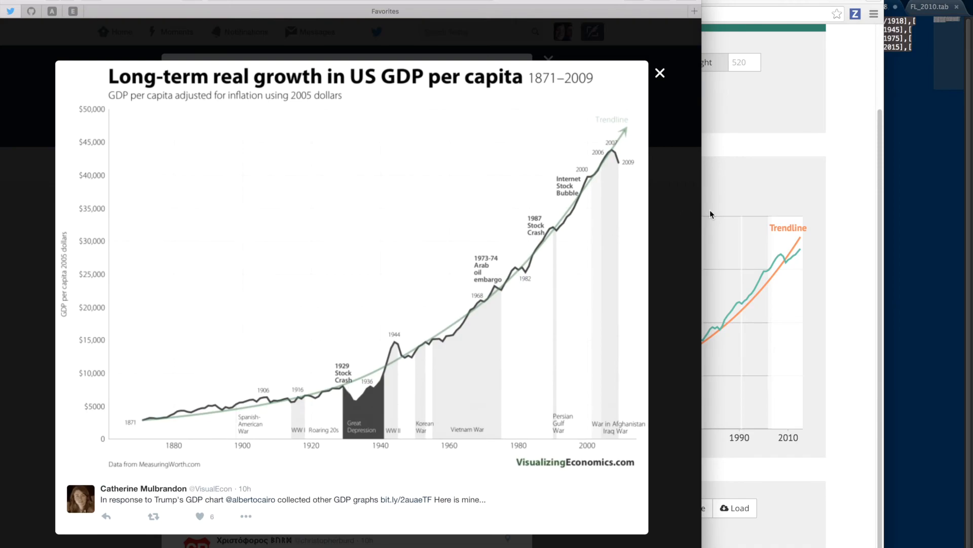
Add a "1929 Stock Crash" text annotation near the $15,000 gridline, at the start of the dark gray 1930s band
left_click(751, 174)
right_click(574, 380)
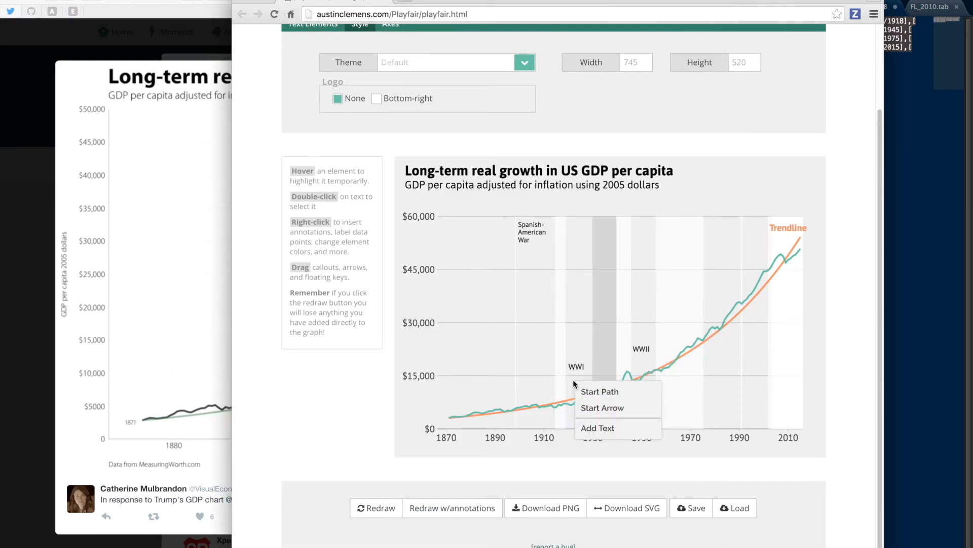
left_click(596, 426)
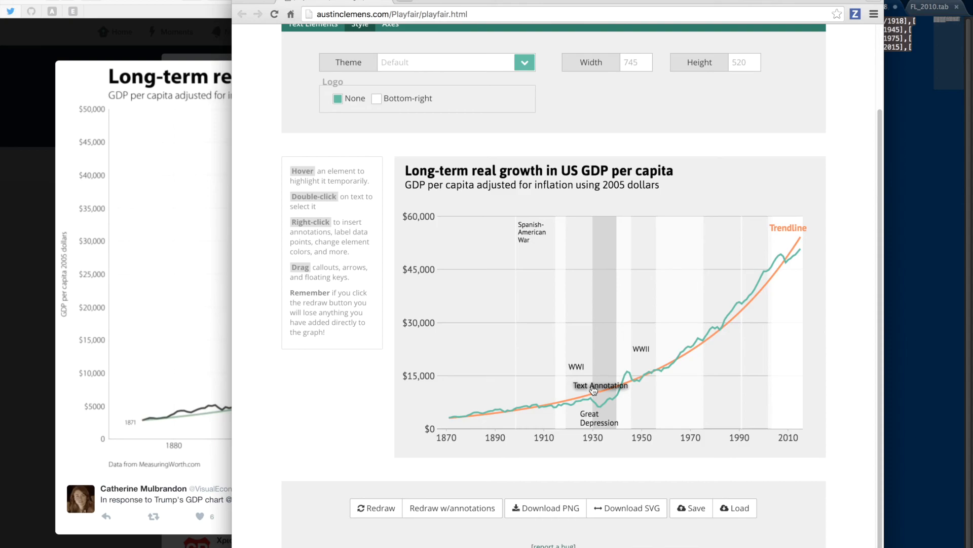
double_click(594, 390)
key("BackSpace")
key("BackSpace")
key("BackSpace")
key("BackSpace")
key("BackSpace")
key("BackSpace")
key("BackSpace")
key("BackSpace")
key("BackSpace")
key("BackSpace")
key("BackSpace")
key("BackSpace")
key("BackSpace")
key("BackSpace")
key("BackSpace")
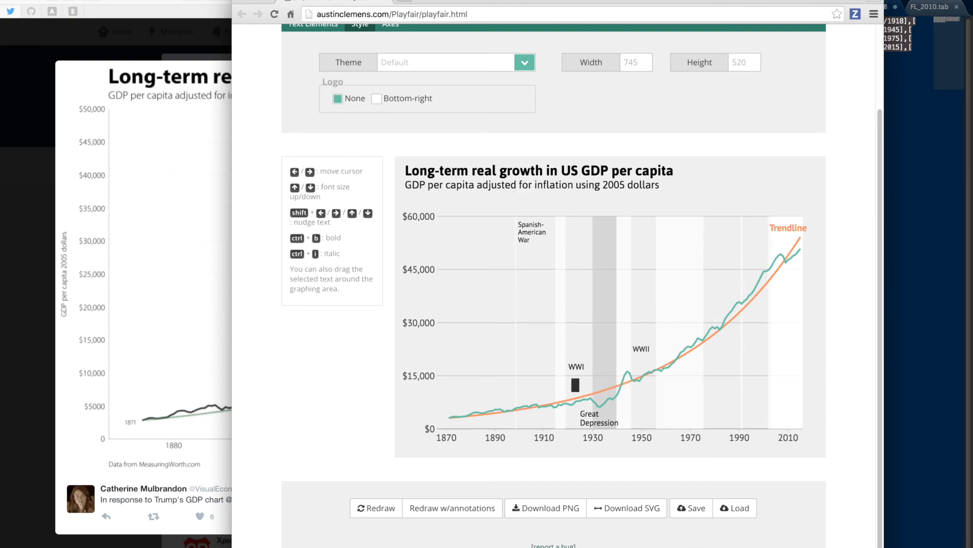
type("1929 Stock Crash")
Make the "1929 Stock Crash" annotation bold and break the line before "Crash"
right_click(586, 388)
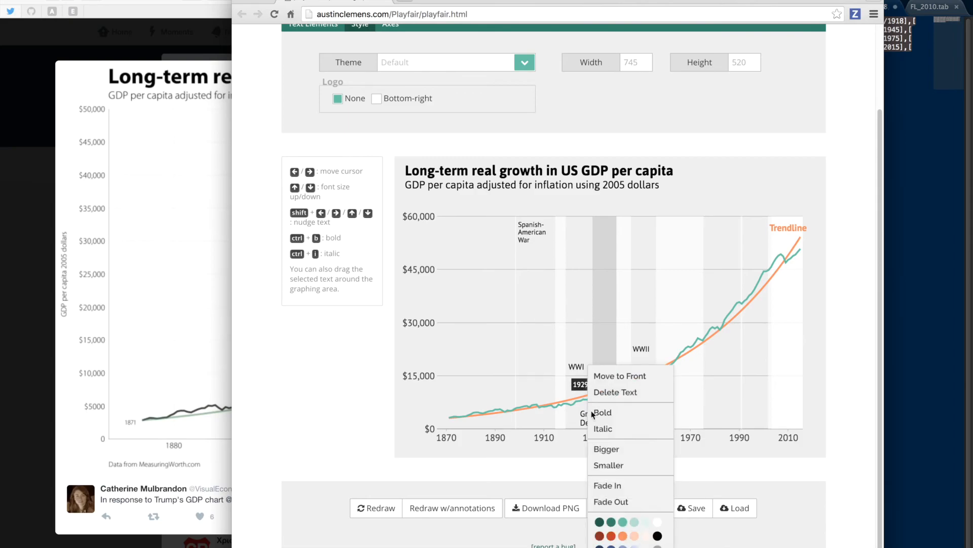
left_click(615, 413)
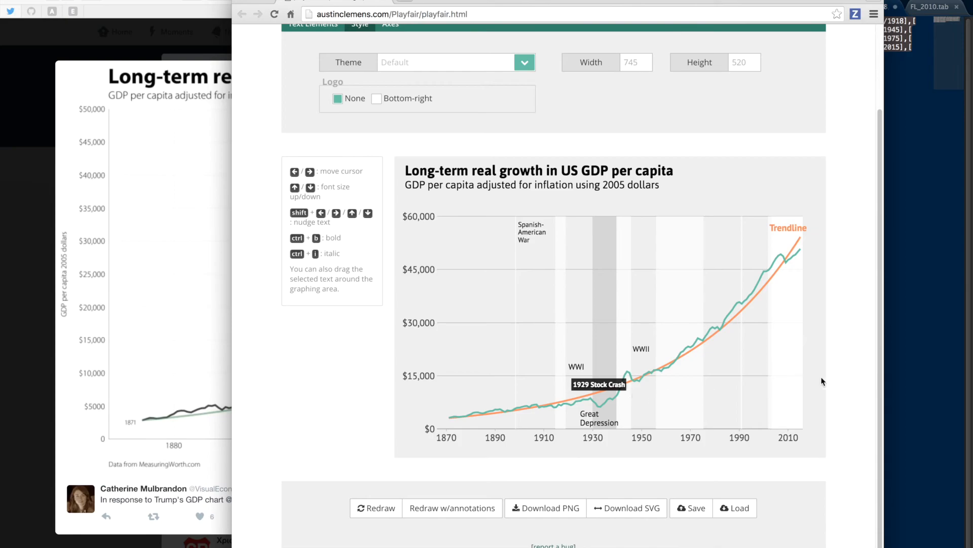
key("Return")
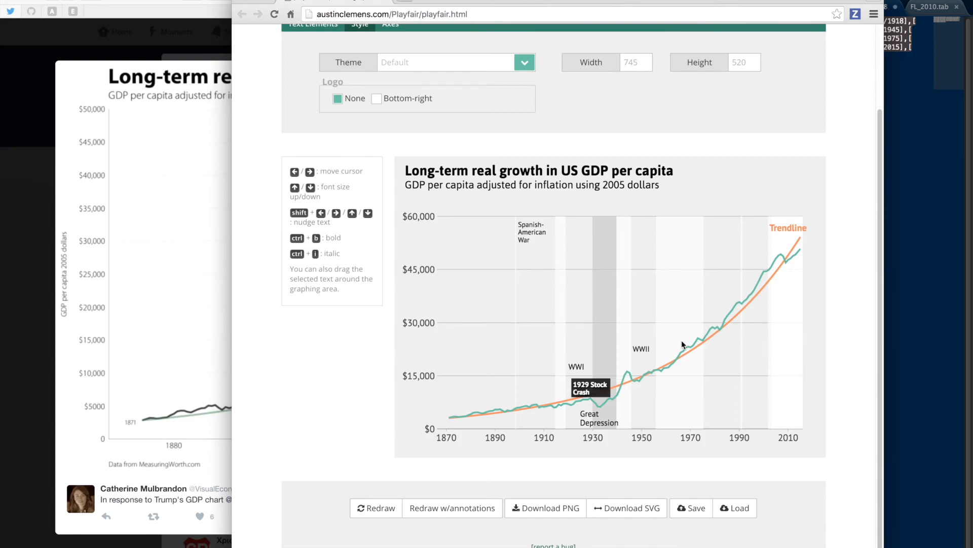
Move the "WWI" and "WWII" annotations straight up within their bands to just below the $45,000 gridline
left_click_drag(582, 370, 582, 289)
left_click(588, 305)
left_click(642, 351)
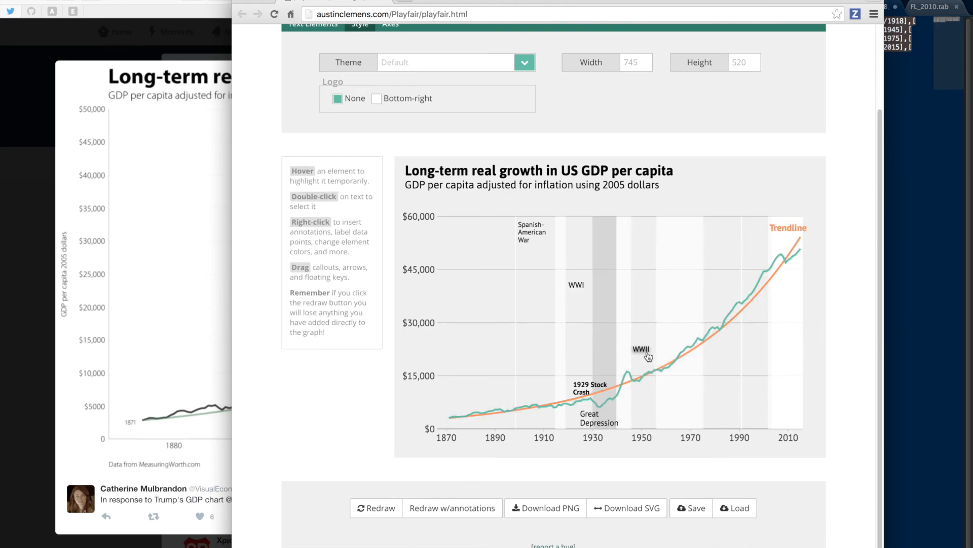
left_click_drag(644, 356, 644, 292)
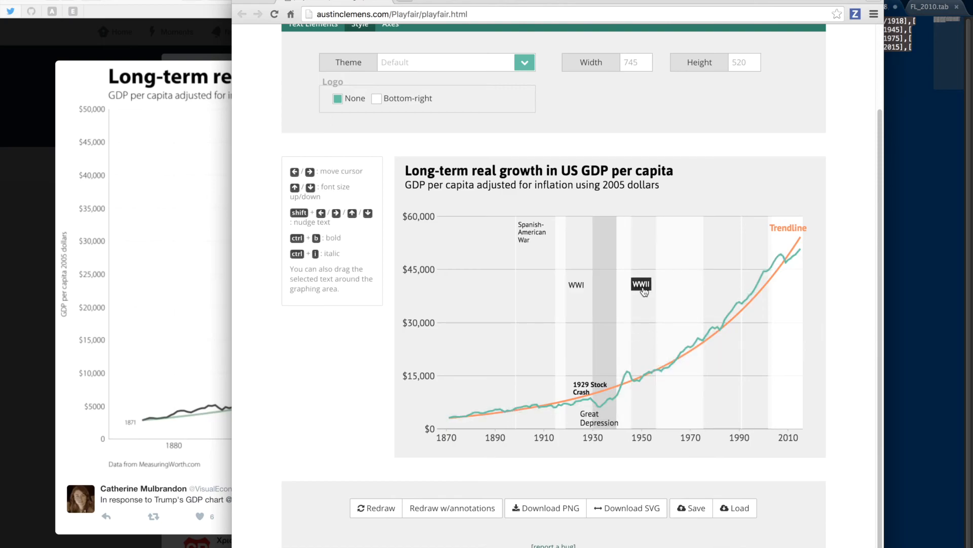
left_click(643, 310)
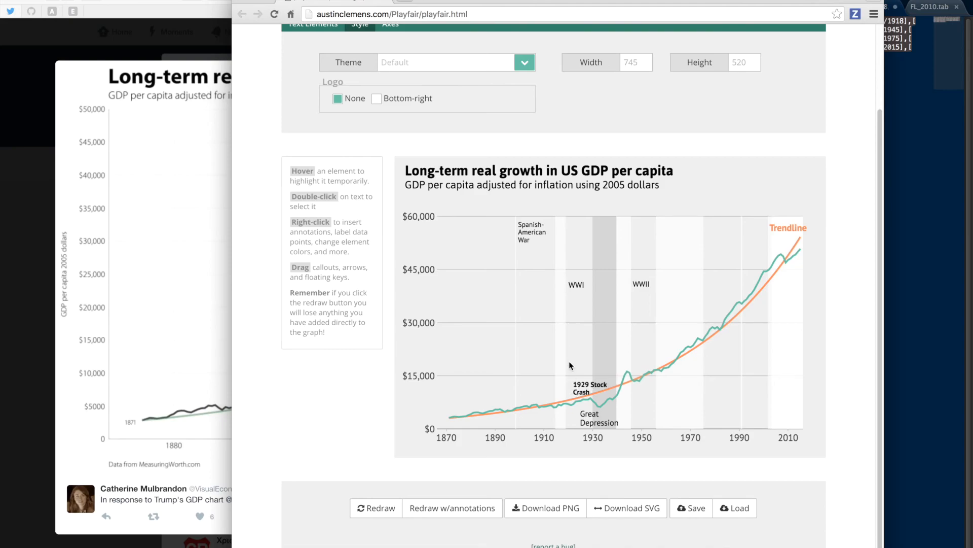
Break "1929 Stock Crash" into three one-word lines and place it just above the trendline at the dark gray band's left edge
left_click(195, 350)
left_click(760, 387)
double_click(591, 387)
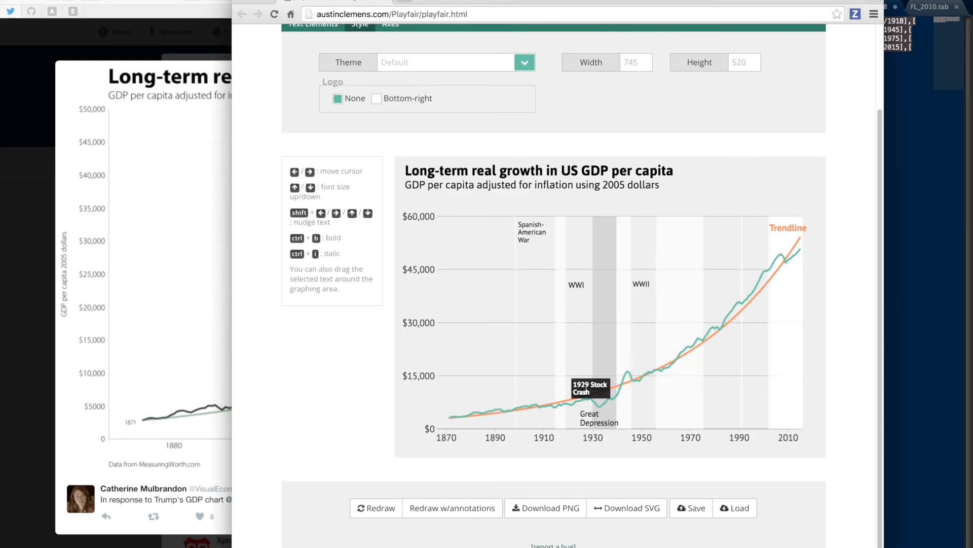
key("Return")
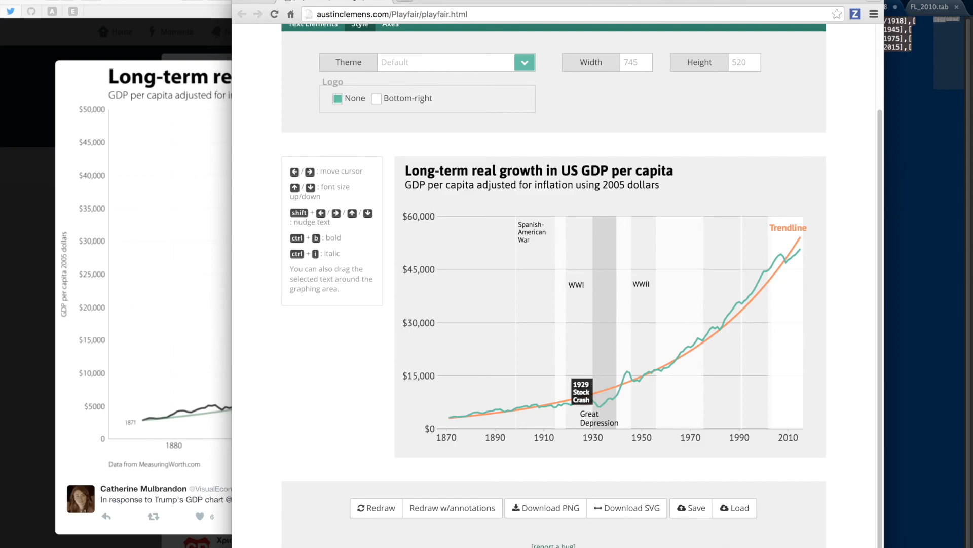
mouse_move(581, 395)
left_mouse_down()
mouse_move(579, 367)
mouse_move(588, 384)
left_mouse_up()
left_click(625, 342)
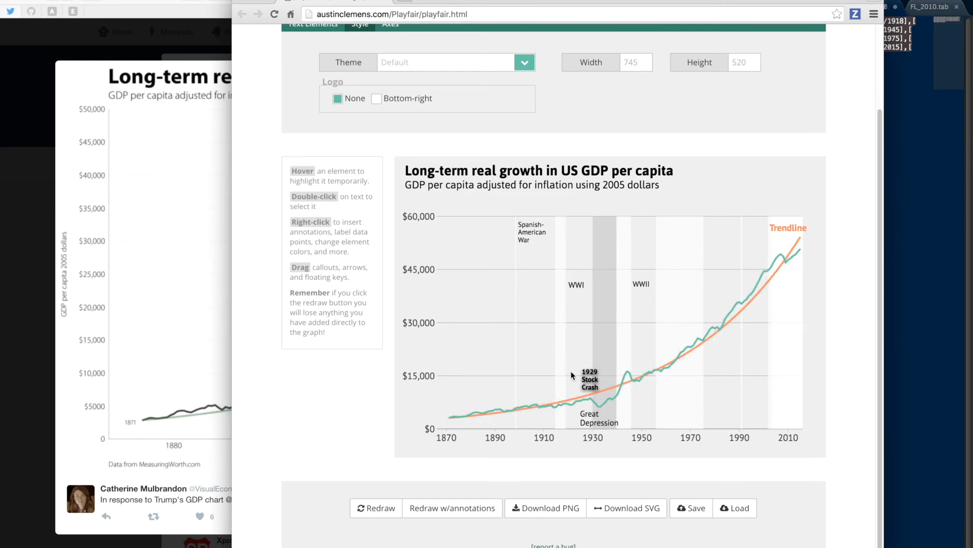
Draw an elbow-shaped path from the growth line near 1995 up and to the left, and delete it
left_click(218, 328)
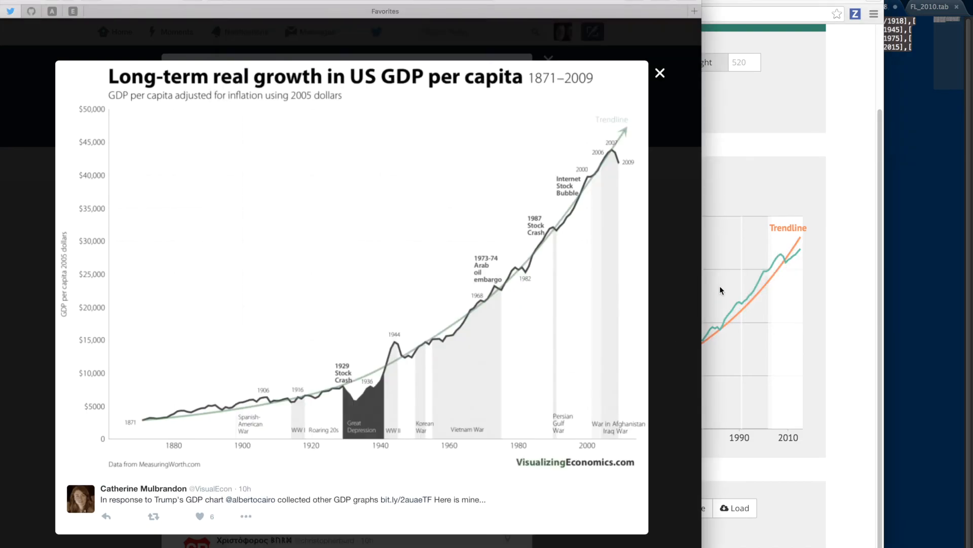
left_click(722, 269)
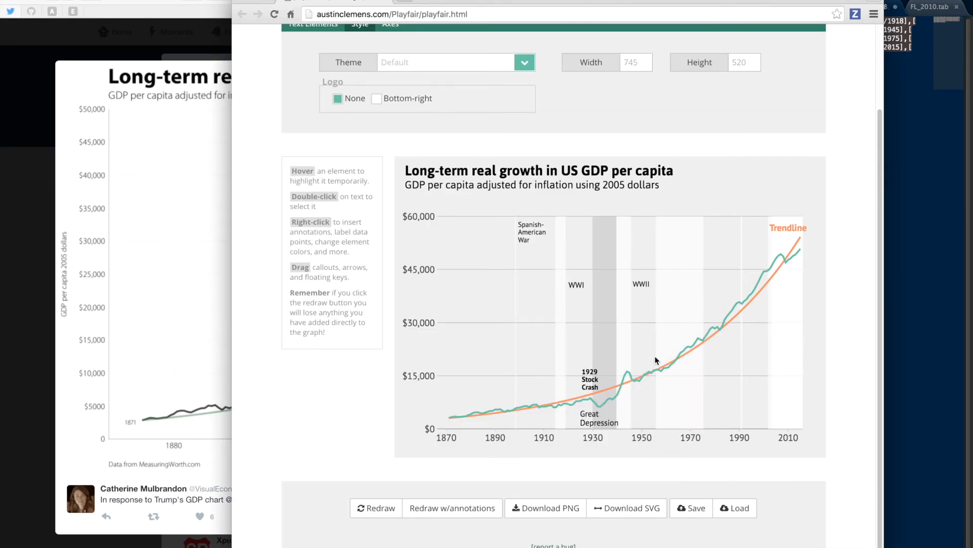
left_click(159, 336)
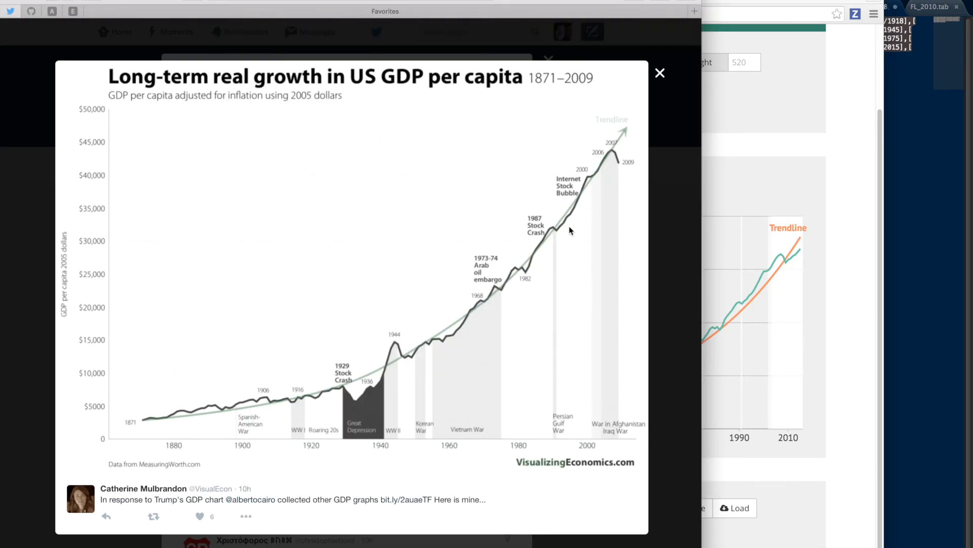
left_click(730, 274)
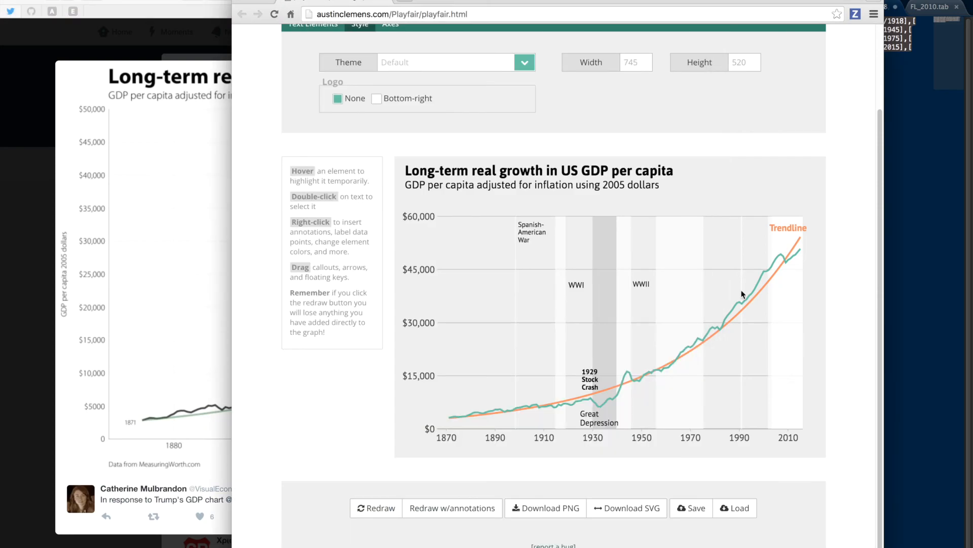
right_click(752, 287)
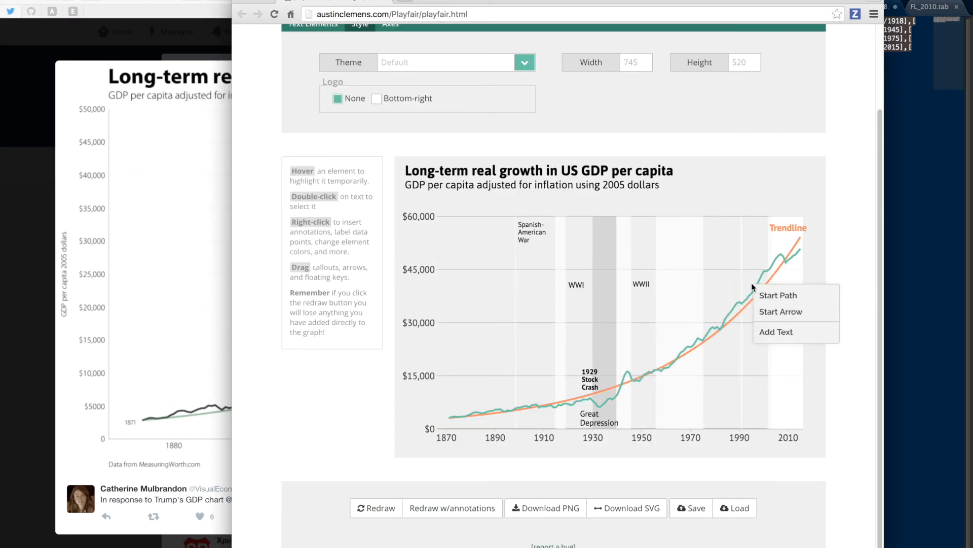
left_click(764, 298)
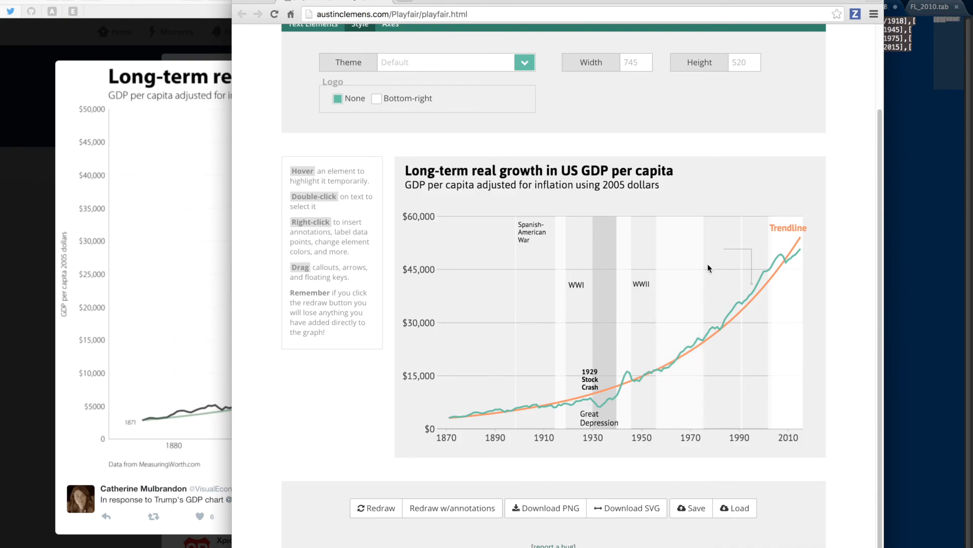
left_click(219, 329)
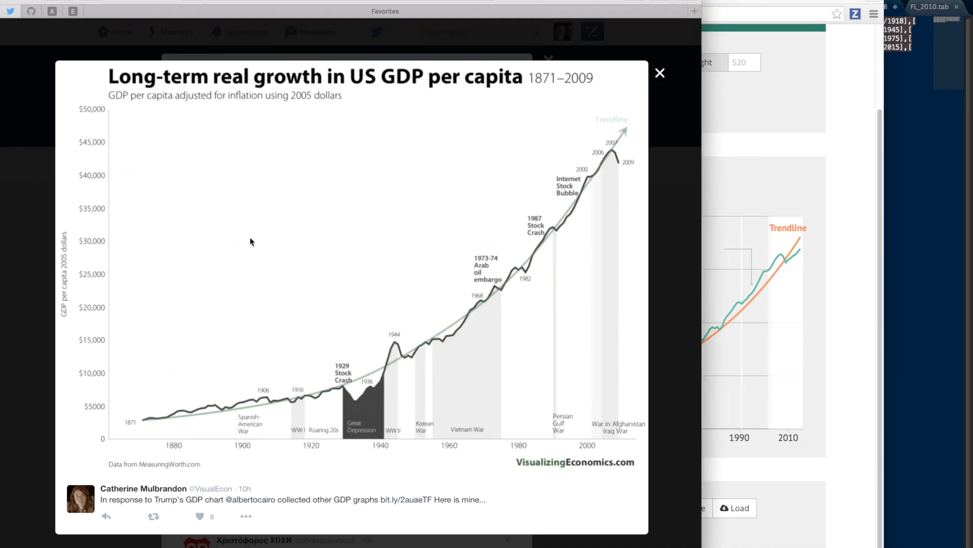
left_click(801, 211)
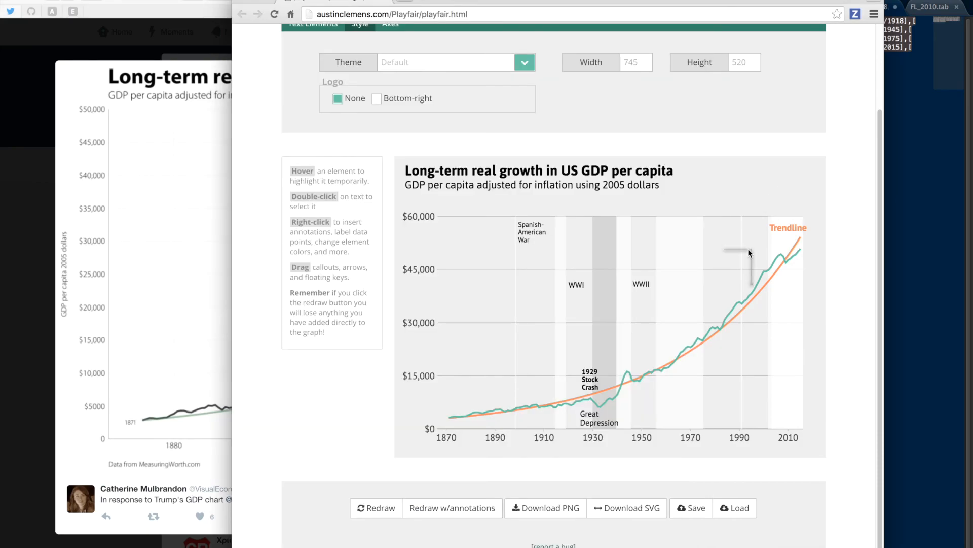
right_click(750, 252)
left_click(754, 275)
Draw a short arrow above the growth line near 1985, between the $45,000 and $60,000 gridlines, and delete it
right_click(754, 281)
left_click(767, 309)
right_click(734, 261)
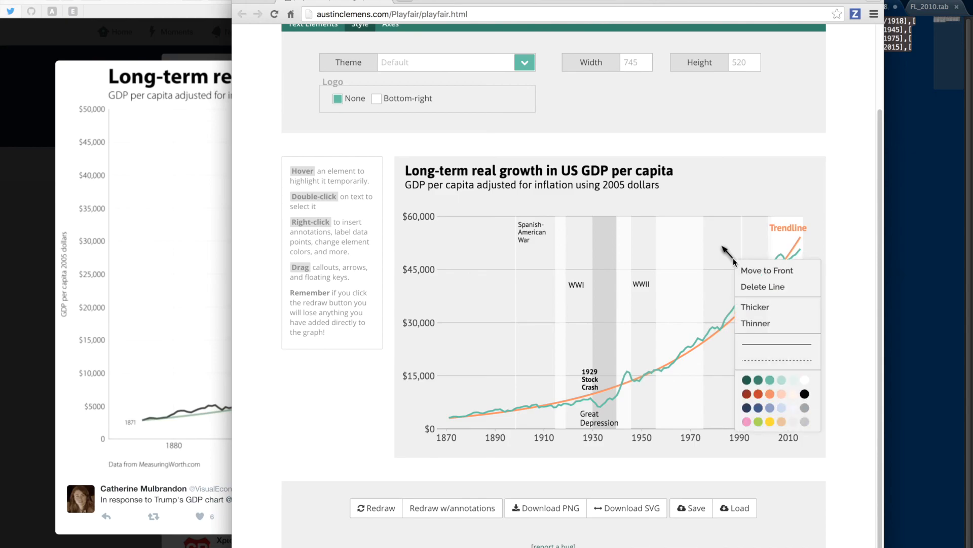
left_click(745, 287)
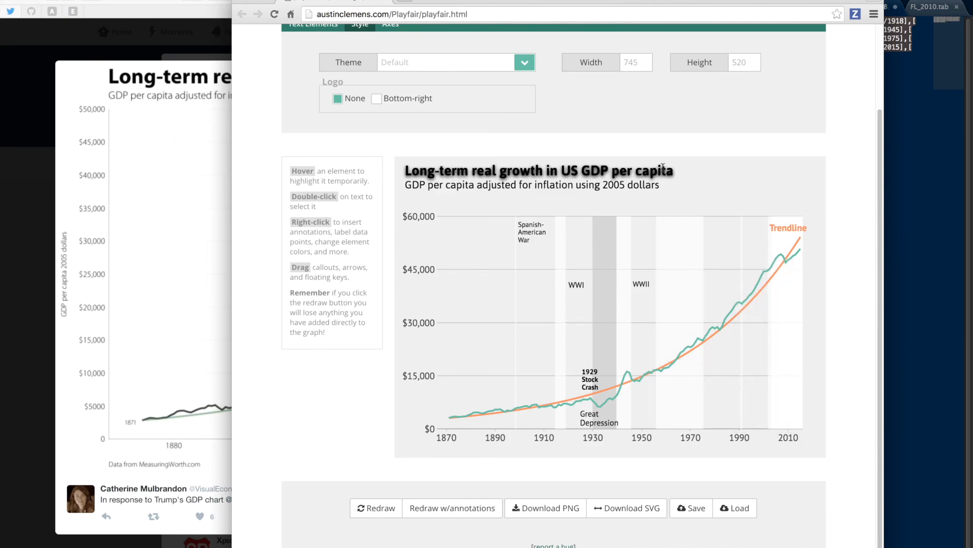
Compare the annotated chart with the reference chart and download it as a PNG
left_click(202, 223)
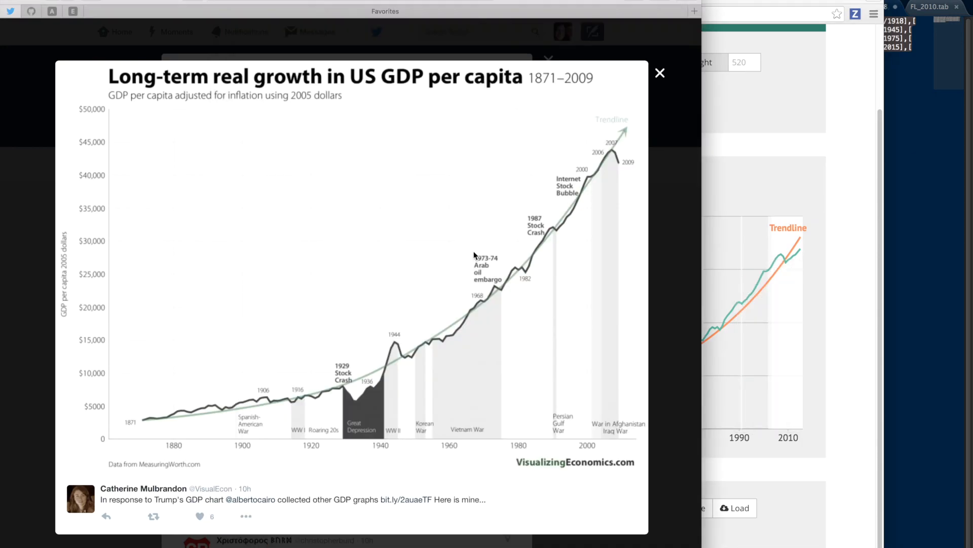
left_click(755, 165)
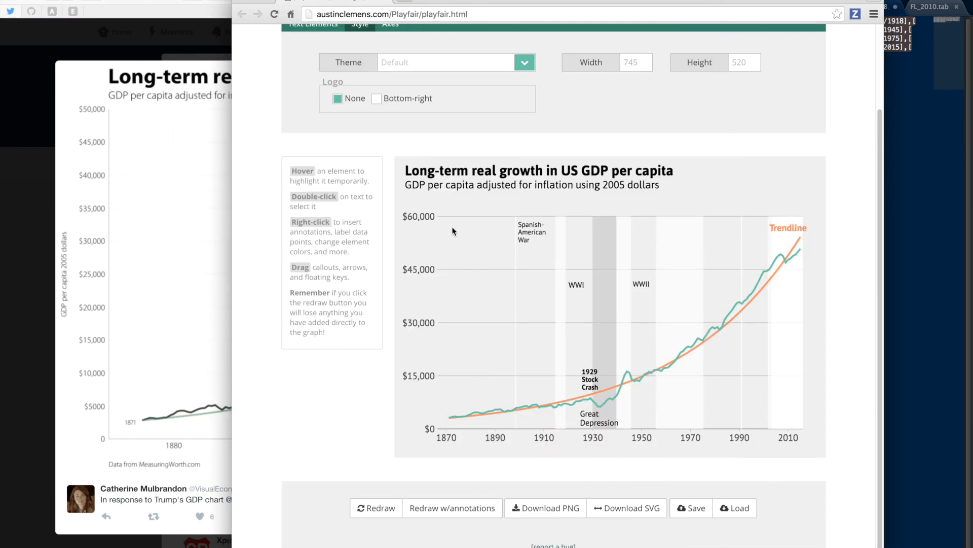
left_click(191, 234)
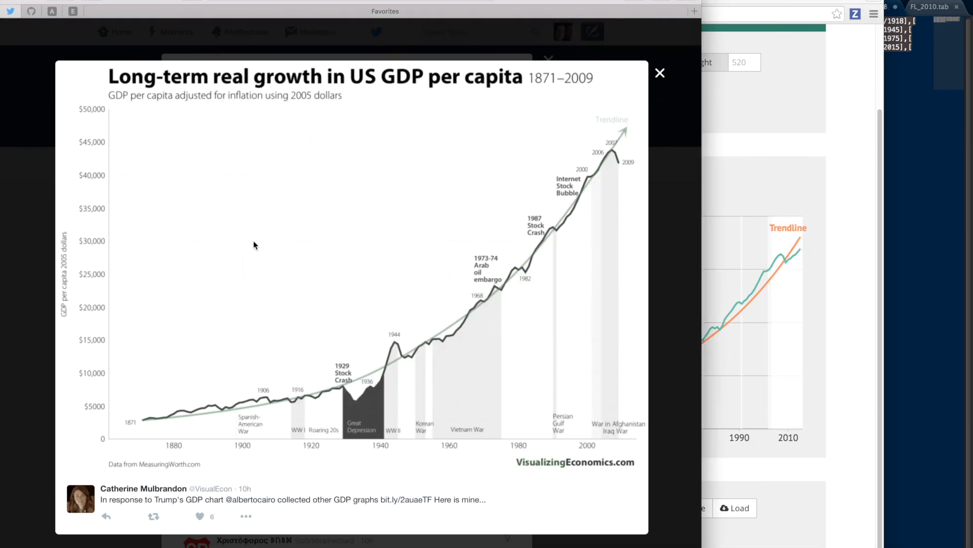
left_click(754, 170)
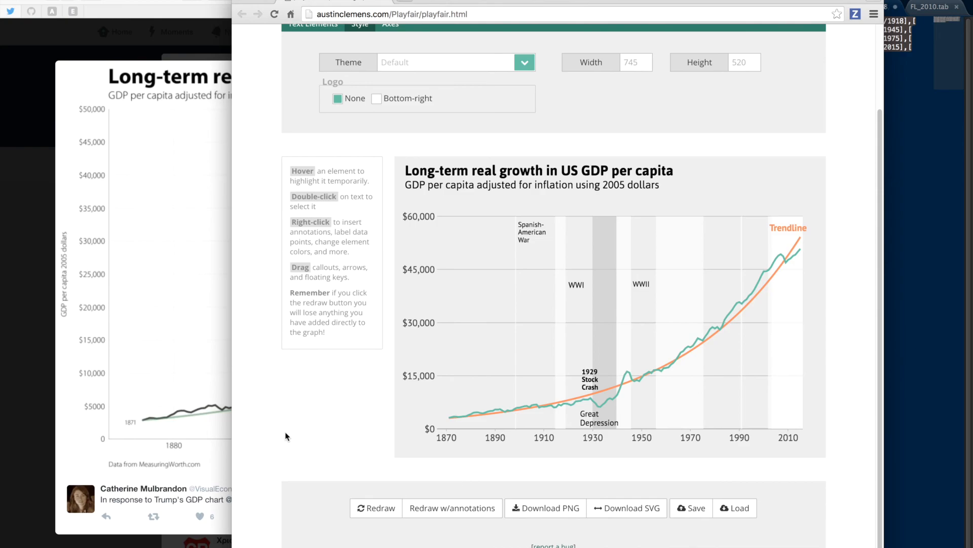
left_click(183, 337)
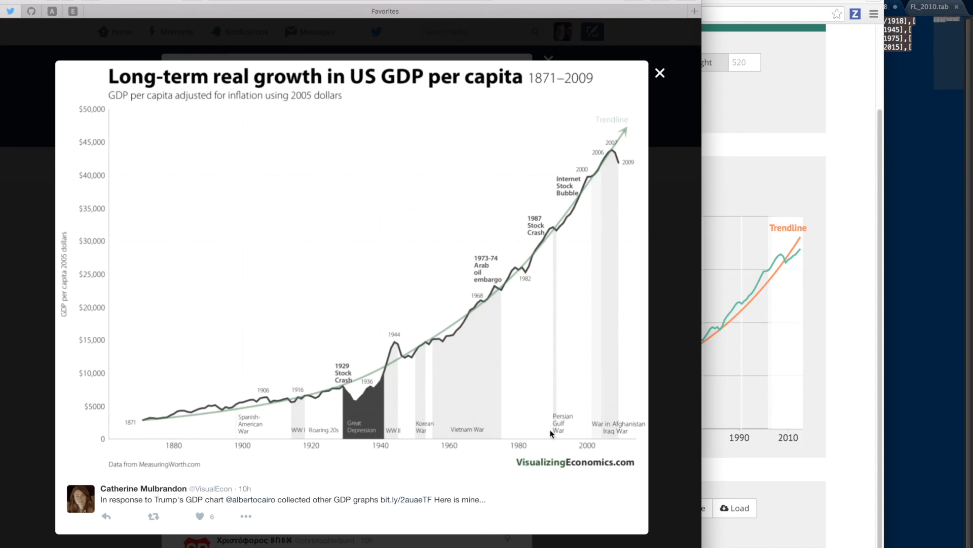
left_click(769, 190)
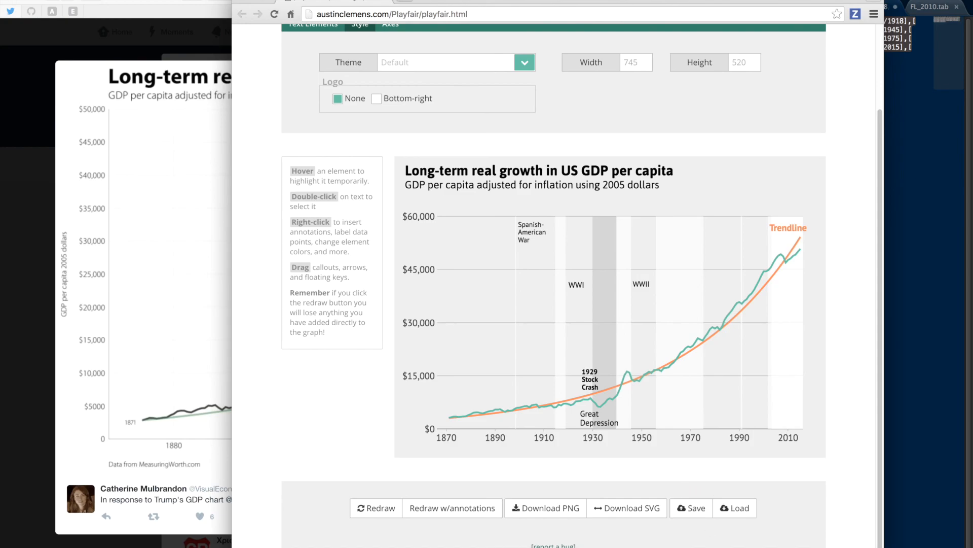
left_click(542, 513)
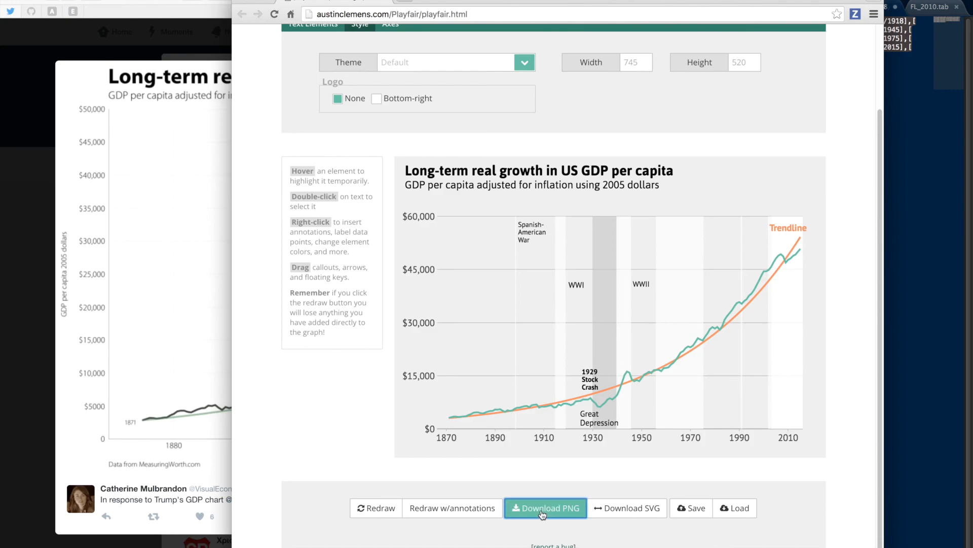